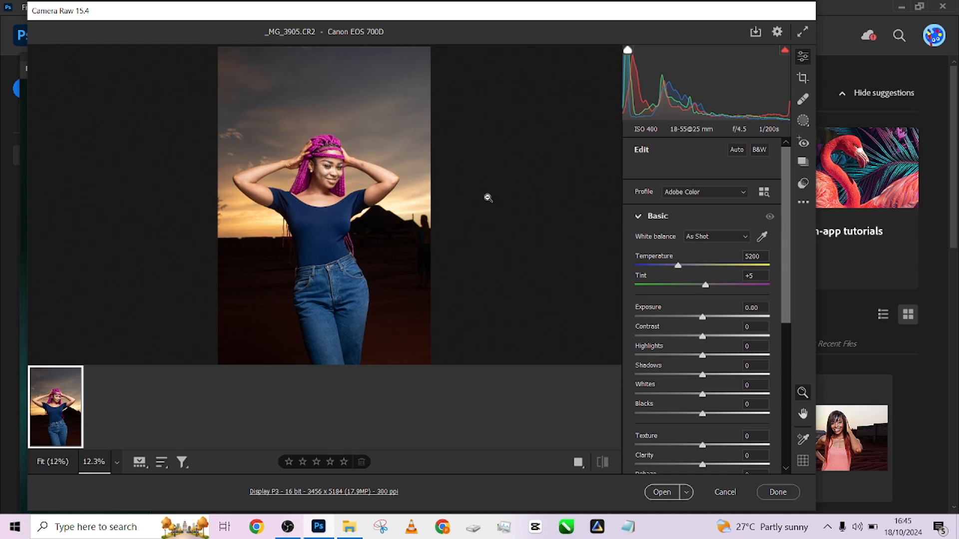
- Lower the photo's overall Highlights to -79 to recover detail in the sunset sky and skin
{"action": "mouse_move", "coordinate": [218, 253]}
{"action": "left_mouse_down"}
{"action": "mouse_move", "coordinate": [259, 250]}
{"action": "mouse_move", "coordinate": [350, 275]}
{"action": "mouse_move", "coordinate": [223, 265]}
{"action": "left_mouse_up"}
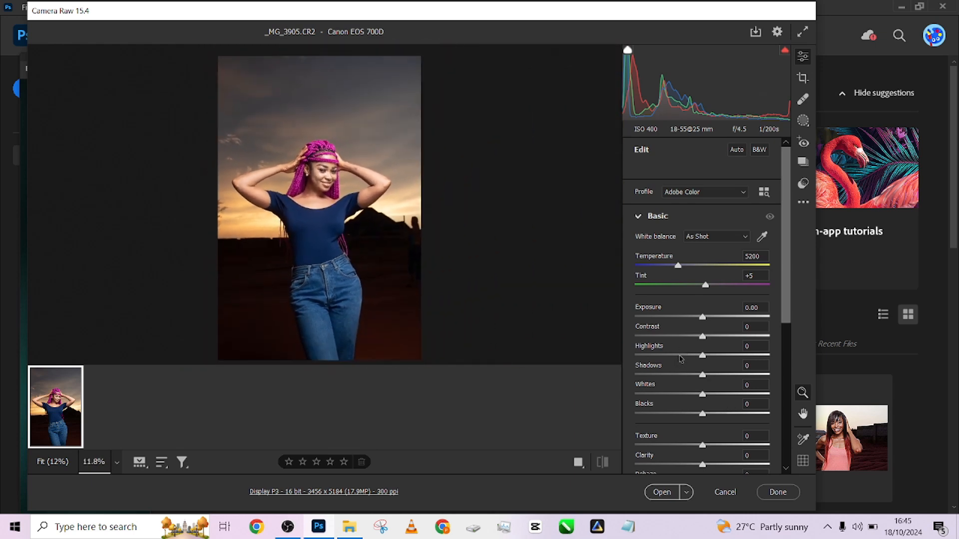
{"action": "left_click_drag", "start_coordinate": [680, 358], "coordinate": [622, 361]}
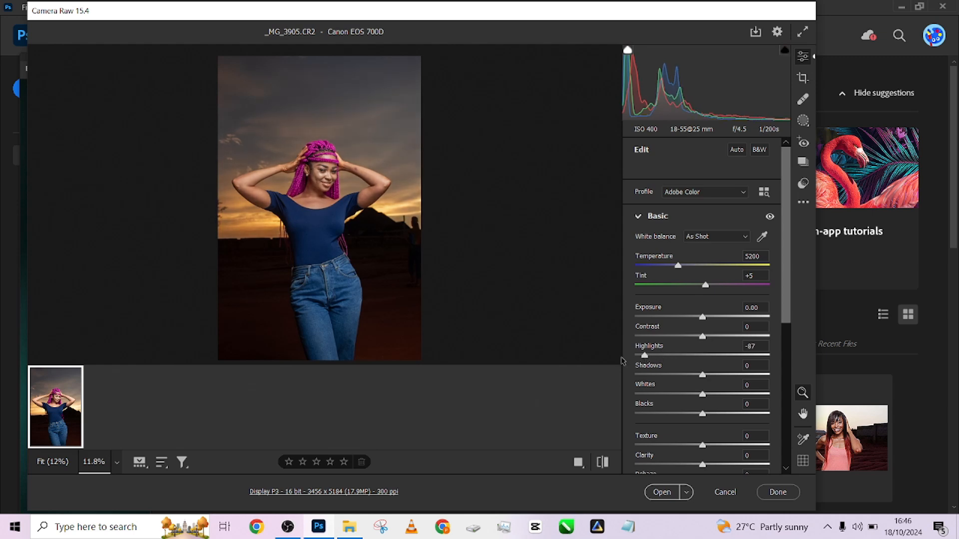
{"action": "left_click", "coordinate": [255, 210]}
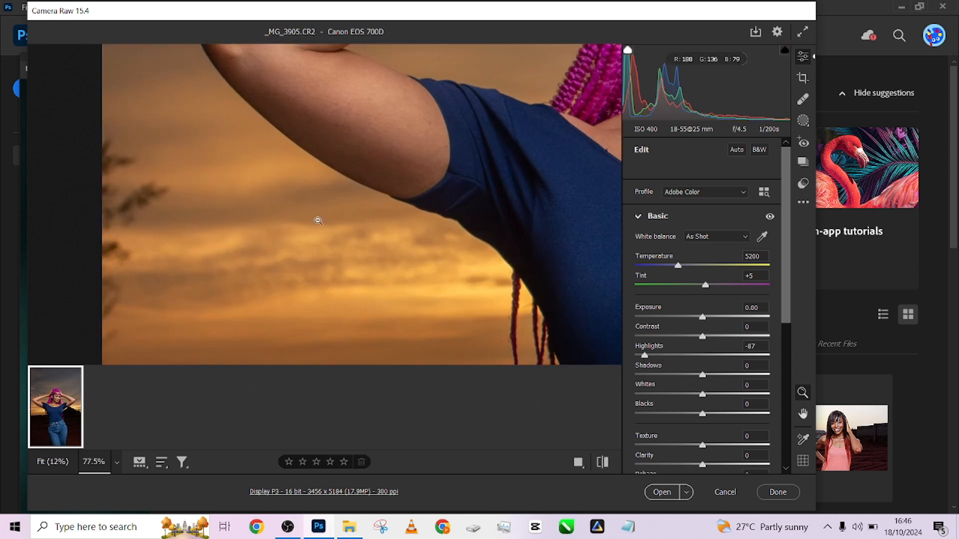
{"action": "scroll", "coordinate": [268, 220], "scroll_direction": "down", "scroll_amount": 5}
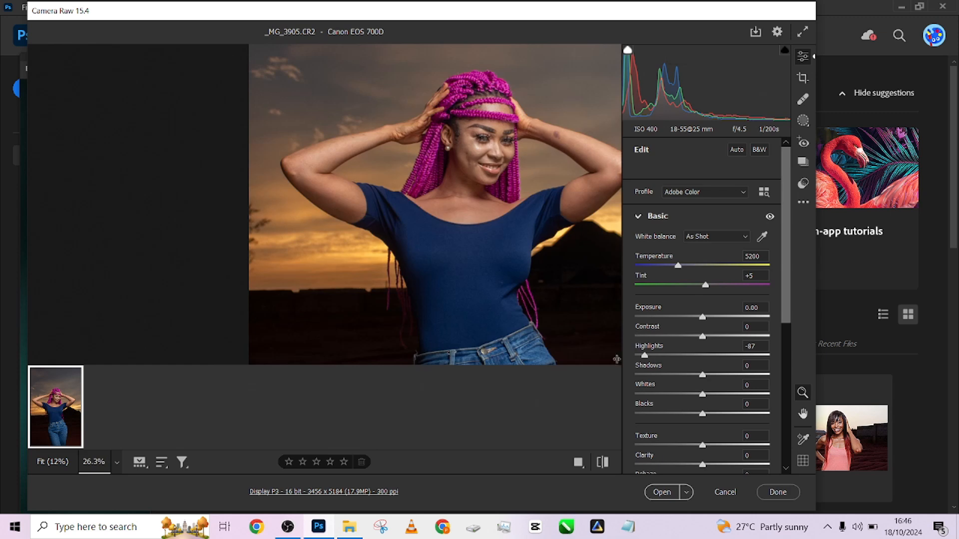
{"action": "left_click_drag", "start_coordinate": [644, 355], "coordinate": [648, 355]}
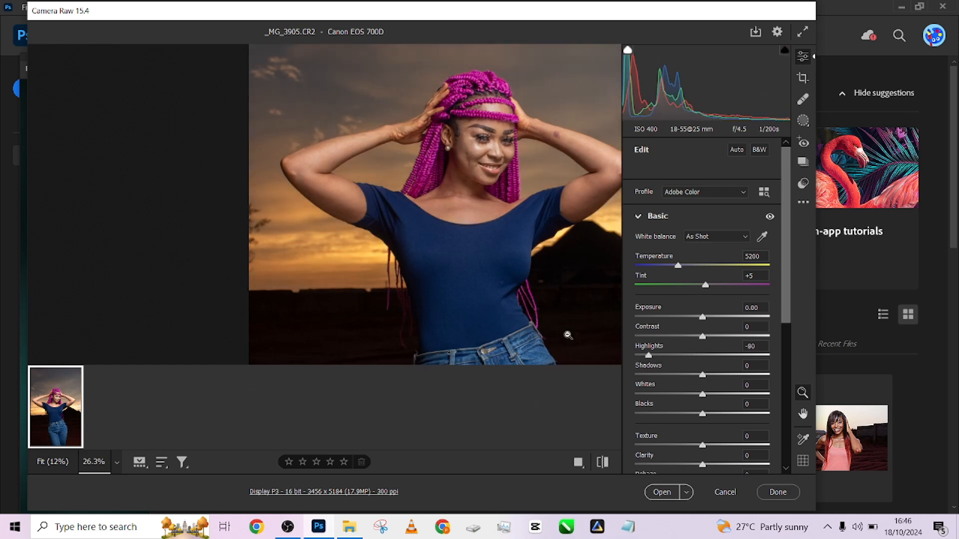
{"action": "scroll", "coordinate": [345, 265], "scroll_direction": "down", "scroll_amount": 3}
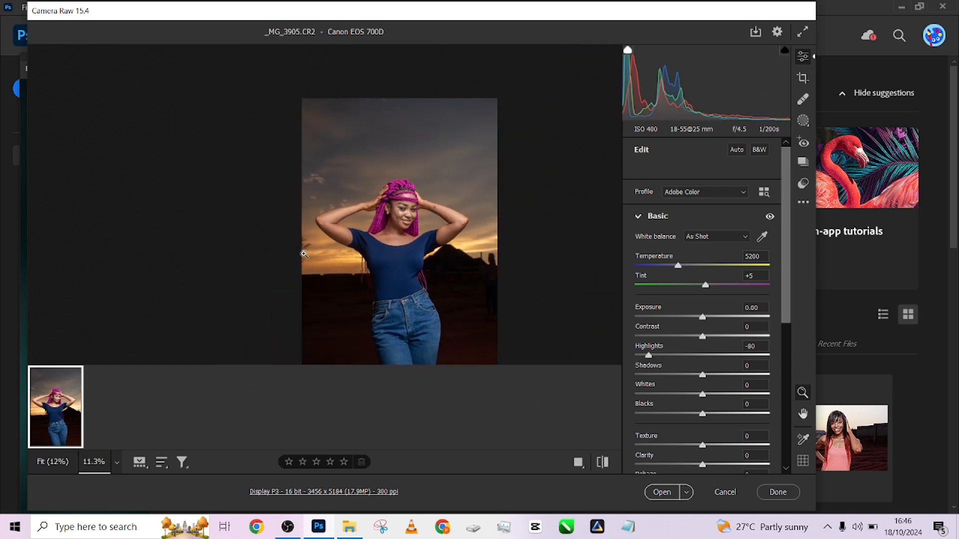
{"action": "left_click_drag", "start_coordinate": [648, 355], "coordinate": [655, 354]}
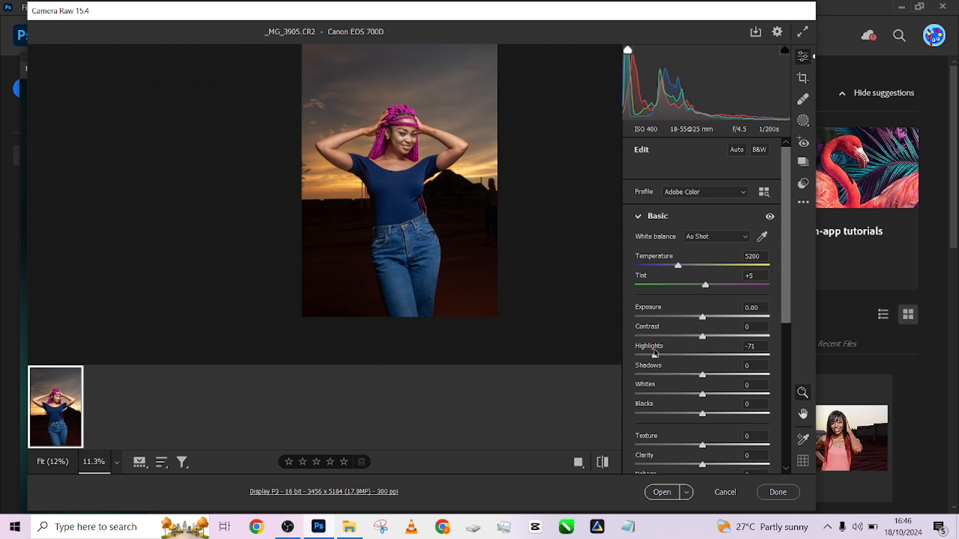
{"action": "left_click_drag", "start_coordinate": [656, 353], "coordinate": [650, 353]}
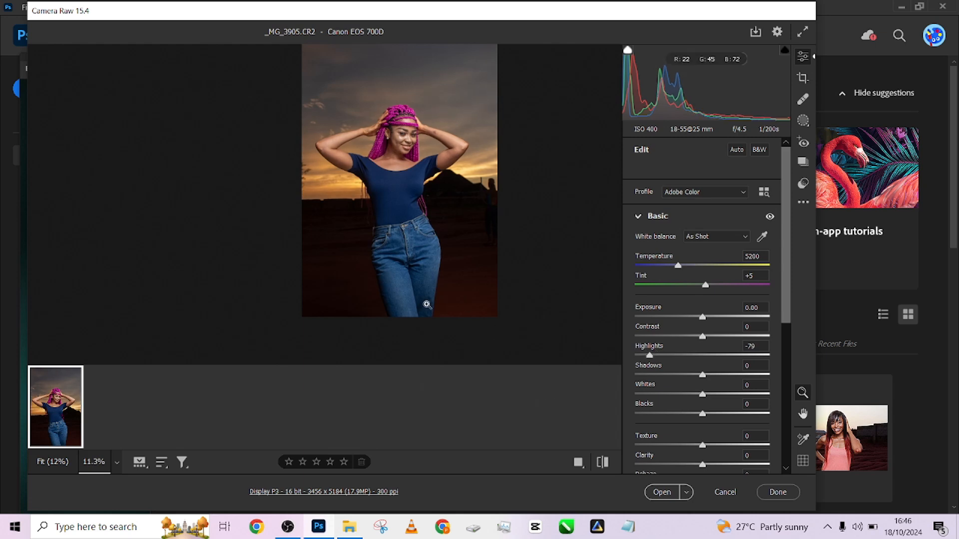
- Set the photo's overall Shadows to +29 and Blacks to +6
{"action": "scroll", "coordinate": [381, 256], "scroll_direction": "up", "scroll_amount": 2}
{"action": "scroll", "coordinate": [383, 256], "scroll_direction": "down", "scroll_amount": 2}
{"action": "left_click_drag", "start_coordinate": [706, 378], "coordinate": [726, 378]}
{"action": "mouse_move", "coordinate": [713, 416]}
{"action": "left_mouse_down"}
{"action": "mouse_move", "coordinate": [728, 416]}
{"action": "mouse_move", "coordinate": [685, 416]}
{"action": "mouse_move", "coordinate": [705, 416]}
{"action": "left_mouse_up"}
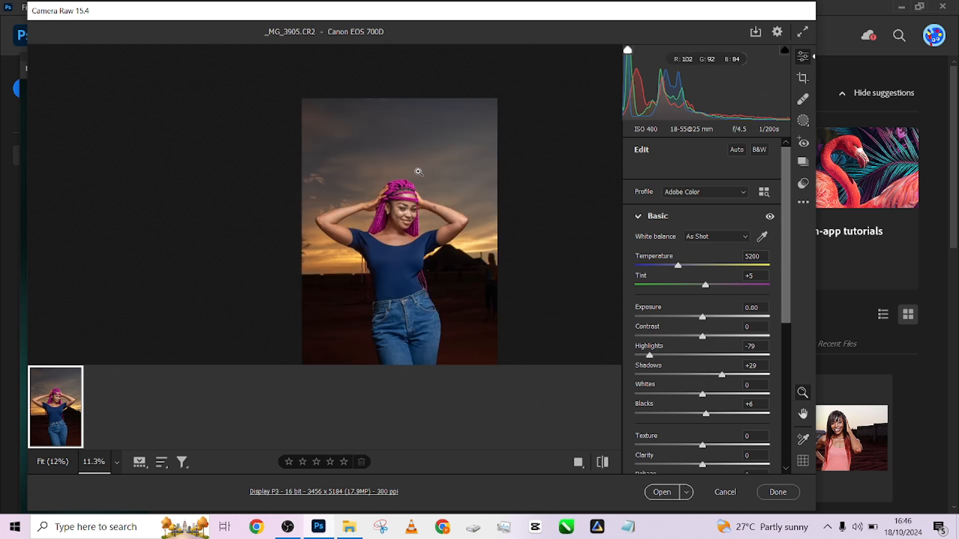
- Create a Subject mask covering the woman and check its coverage from head to jeans
{"action": "left_click", "coordinate": [805, 121]}
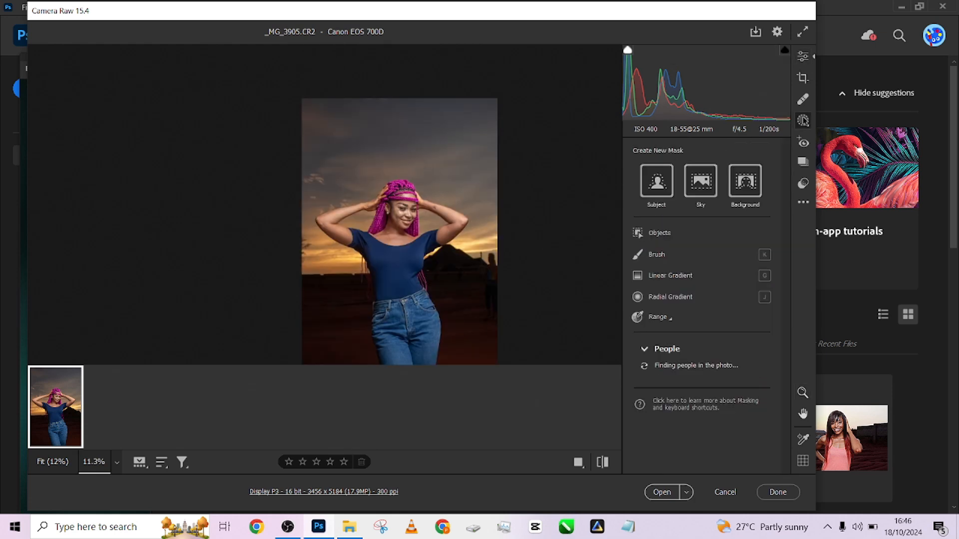
{"action": "left_click", "coordinate": [654, 187]}
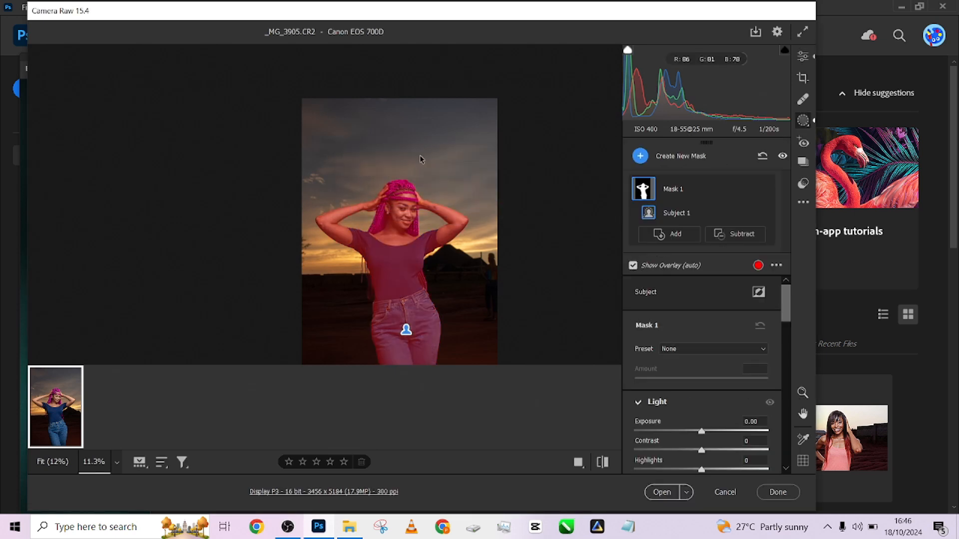
{"action": "scroll", "coordinate": [426, 158], "scroll_direction": "up", "scroll_amount": 3}
{"action": "scroll", "coordinate": [428, 179], "scroll_direction": "down", "scroll_amount": 8}
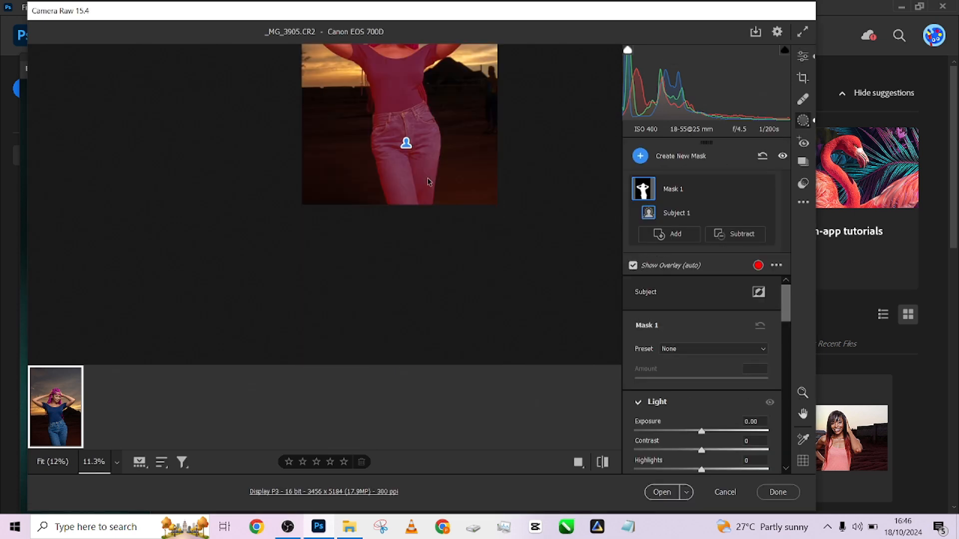
{"action": "scroll", "coordinate": [428, 179], "scroll_direction": "up", "scroll_amount": 4}
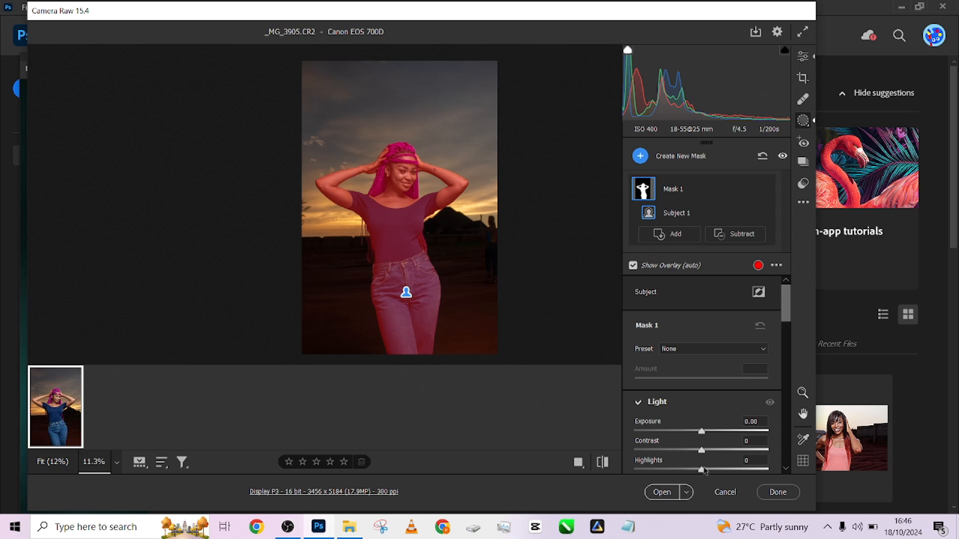
- Set the subject mask's Highlights to +21 and its Shadows to +3
{"action": "left_click_drag", "start_coordinate": [702, 470], "coordinate": [563, 480]}
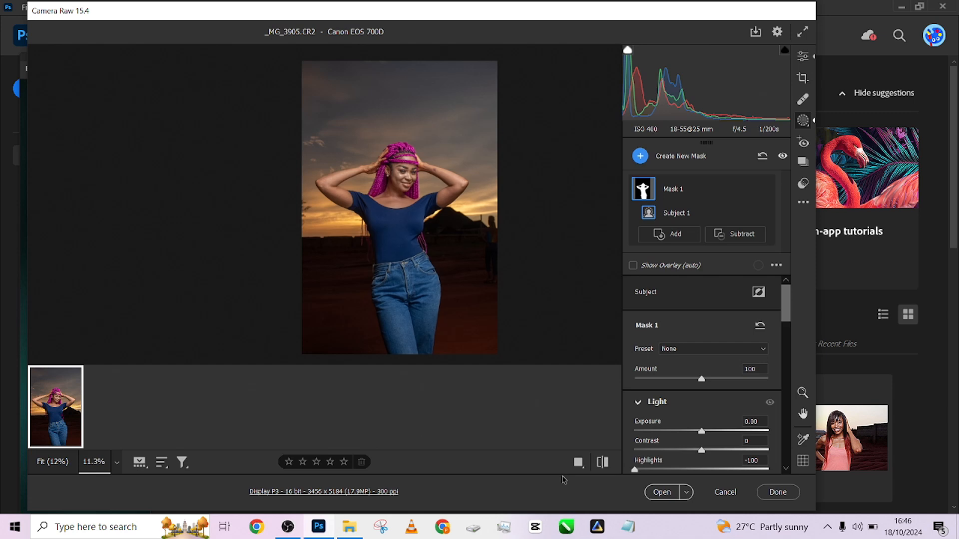
{"action": "left_click_drag", "start_coordinate": [563, 480], "coordinate": [719, 477]}
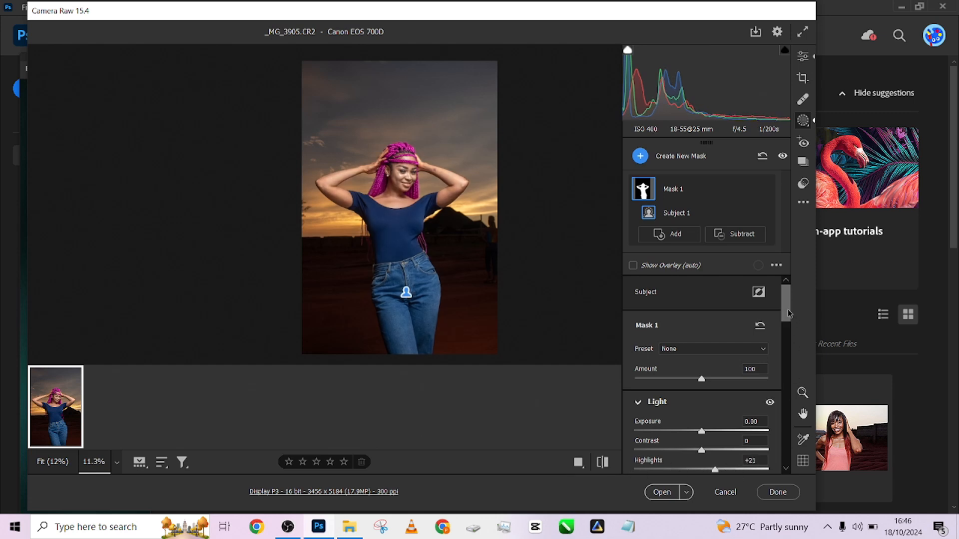
{"action": "left_click_drag", "start_coordinate": [787, 309], "coordinate": [792, 329]}
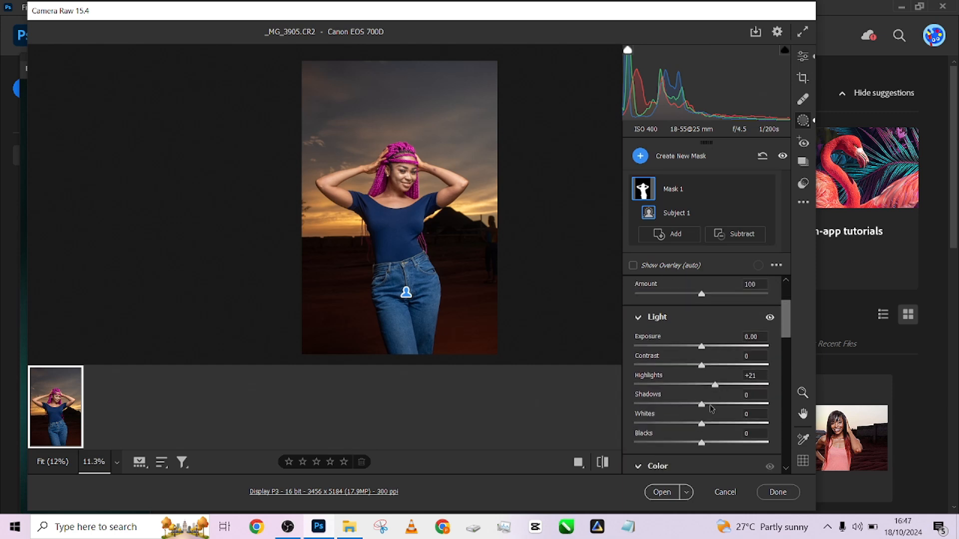
{"action": "mouse_move", "coordinate": [710, 408]}
{"action": "left_mouse_down"}
{"action": "mouse_move", "coordinate": [723, 409]}
{"action": "mouse_move", "coordinate": [679, 410]}
{"action": "mouse_move", "coordinate": [706, 415]}
{"action": "left_mouse_up"}
- Set the subject mask's Texture to +18 and raise its Clarity slightly
{"action": "left_click_drag", "start_coordinate": [784, 322], "coordinate": [780, 425]}
{"action": "left_click_drag", "start_coordinate": [701, 404], "coordinate": [713, 405]}
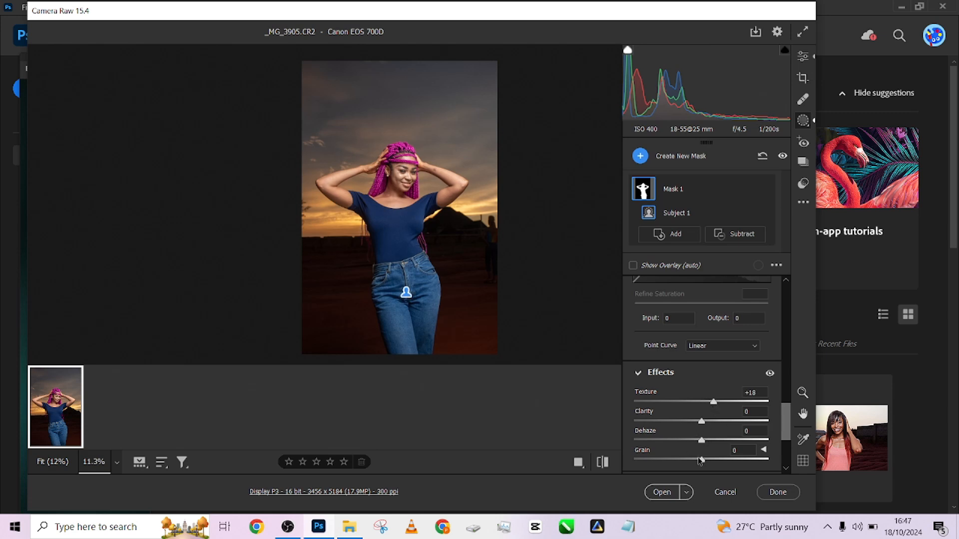
{"action": "left_click_drag", "start_coordinate": [702, 423], "coordinate": [707, 424]}
- Reduce the subject mask's Highlights to +7
{"action": "left_click_drag", "start_coordinate": [786, 436], "coordinate": [794, 329]}
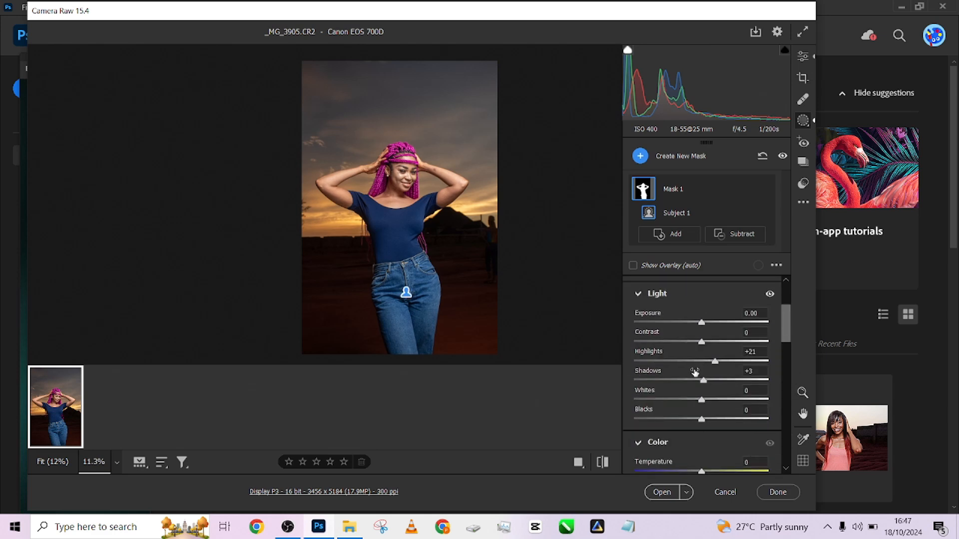
{"action": "left_click_drag", "start_coordinate": [713, 359], "coordinate": [706, 361]}
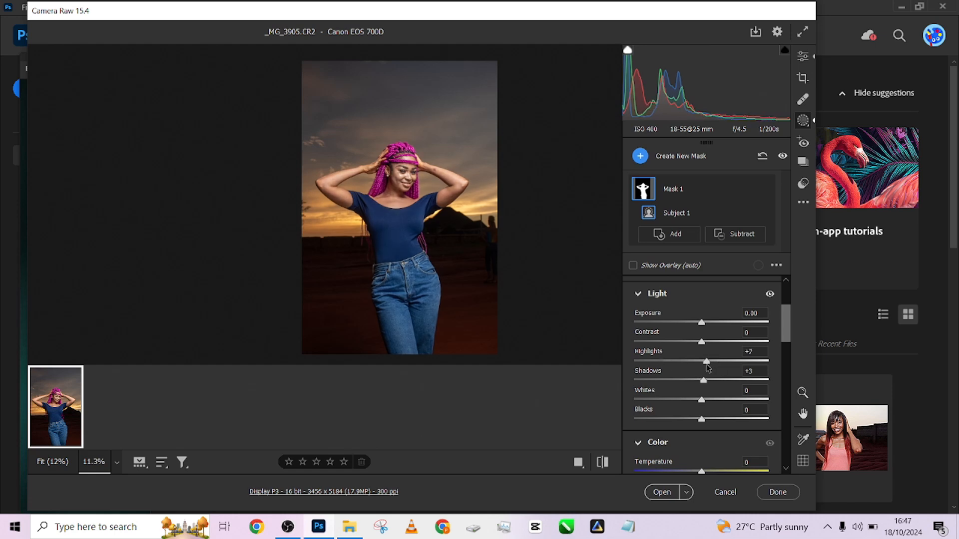
{"action": "left_click_drag", "start_coordinate": [686, 398], "coordinate": [702, 424]}
- Return from masking to the global edit settings and open the developed photo in Photoshop
{"action": "left_click", "coordinate": [803, 56]}
{"action": "left_click_drag", "start_coordinate": [402, 175], "coordinate": [427, 221]}
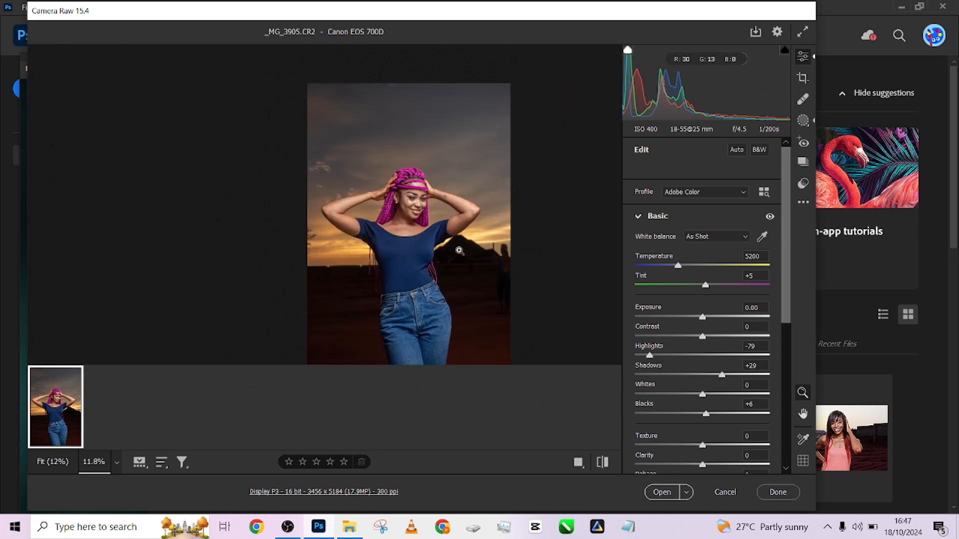
{"action": "left_click", "coordinate": [664, 494]}
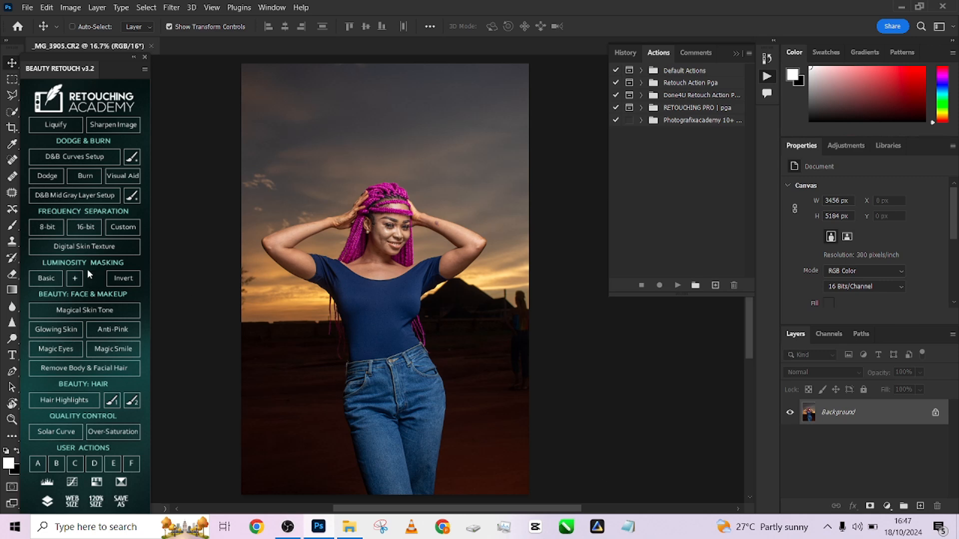
{"action": "left_click", "coordinate": [12, 127]}
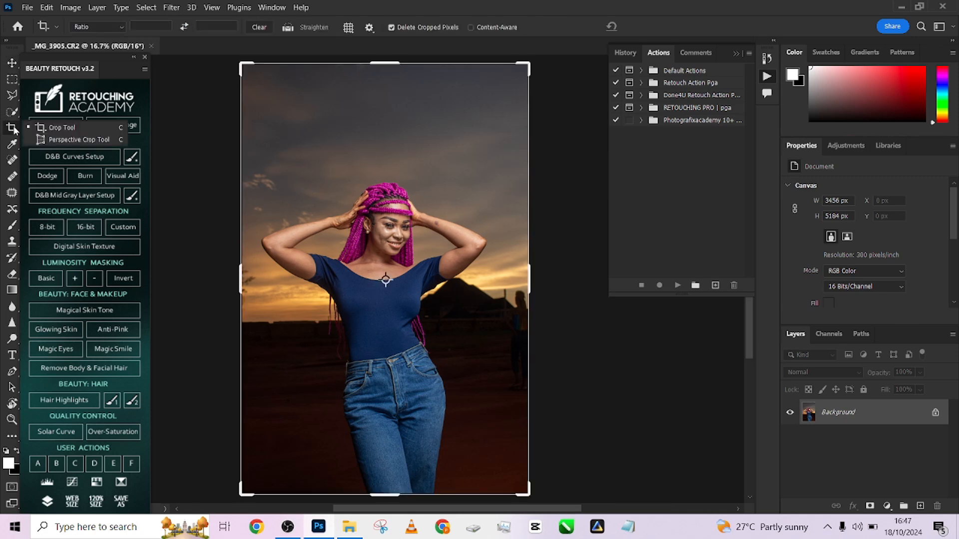
{"action": "left_click", "coordinate": [122, 28]}
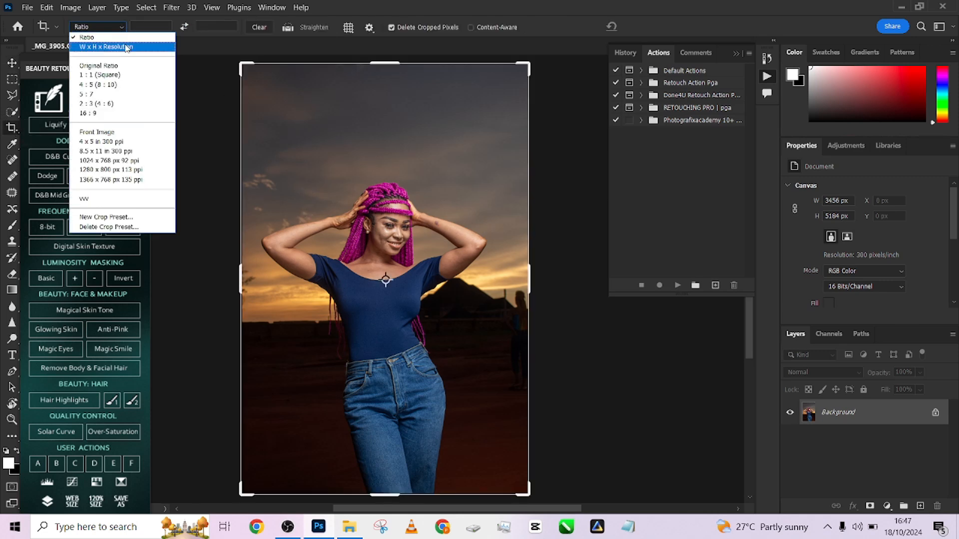
{"action": "left_click", "coordinate": [128, 87]}
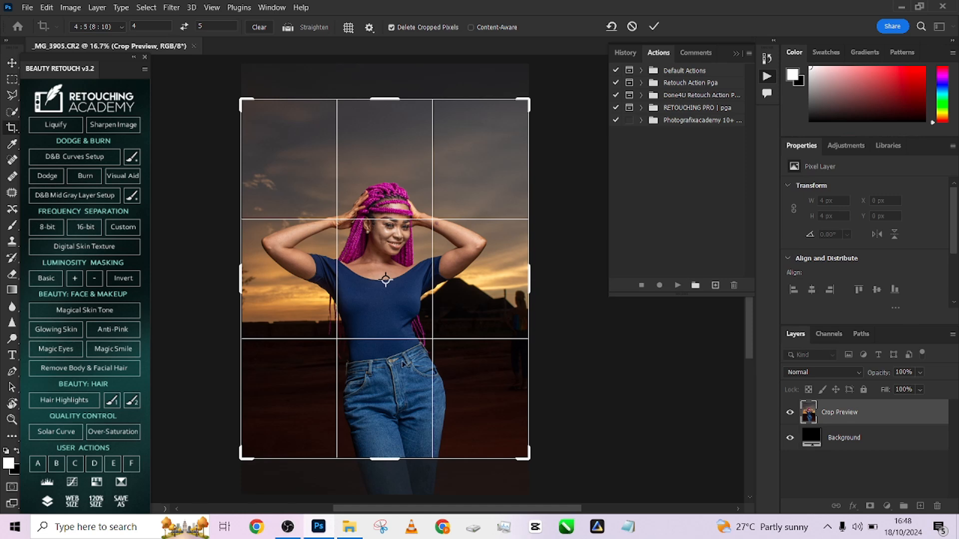
{"action": "left_click_drag", "start_coordinate": [399, 362], "coordinate": [394, 344]}
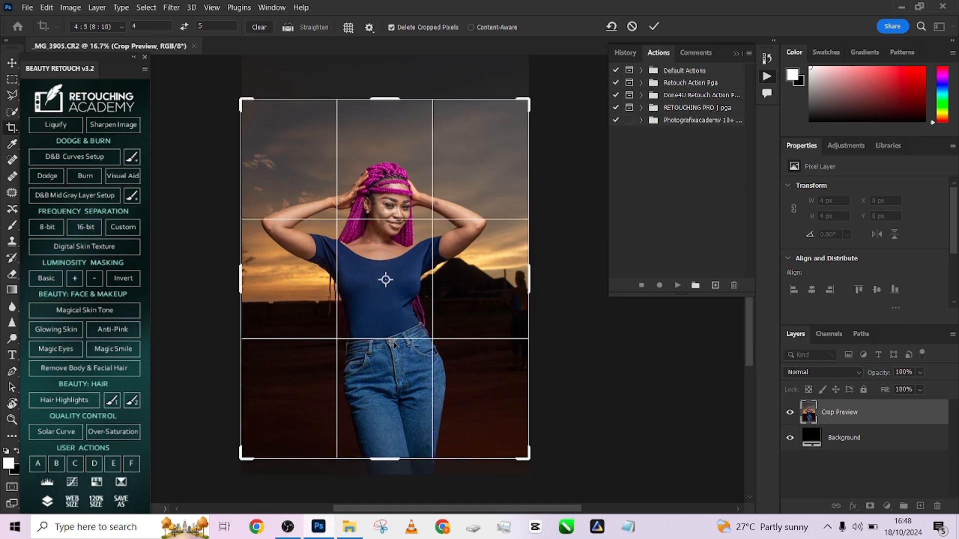
{"action": "left_click", "coordinate": [632, 26]}
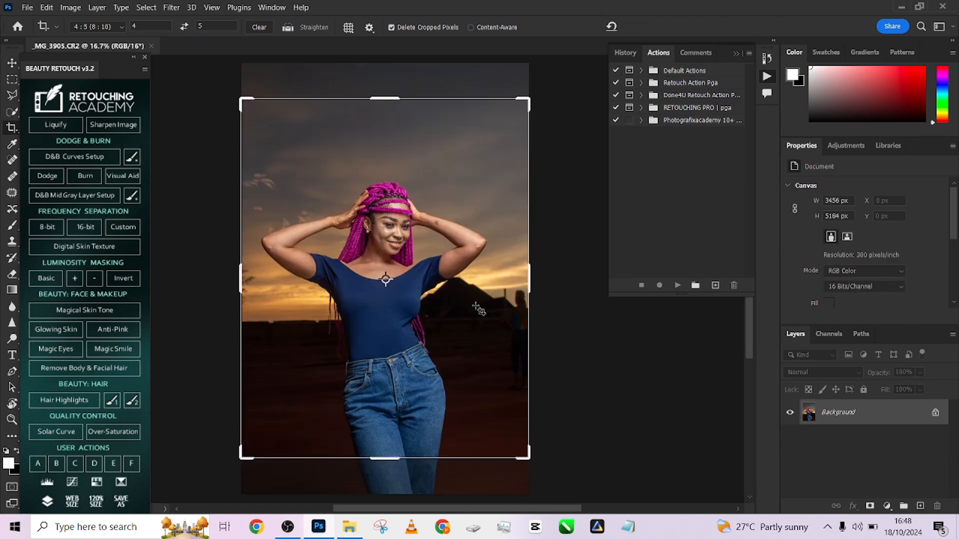
{"action": "left_click", "coordinate": [12, 79]}
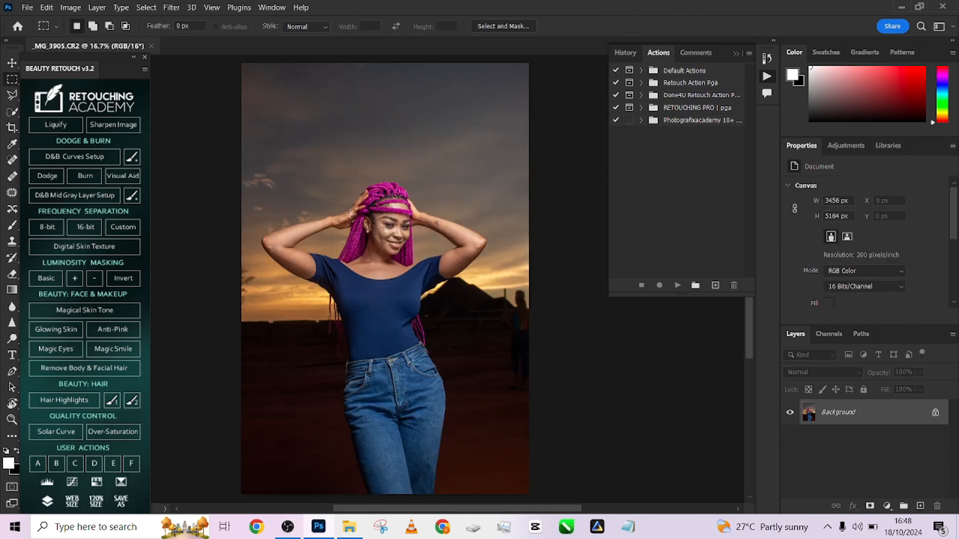
- Examine the skin on the woman's face, neck and arms up close for blemishes and uneven tones
{"action": "scroll", "coordinate": [390, 241], "scroll_direction": "up", "scroll_amount": 5}
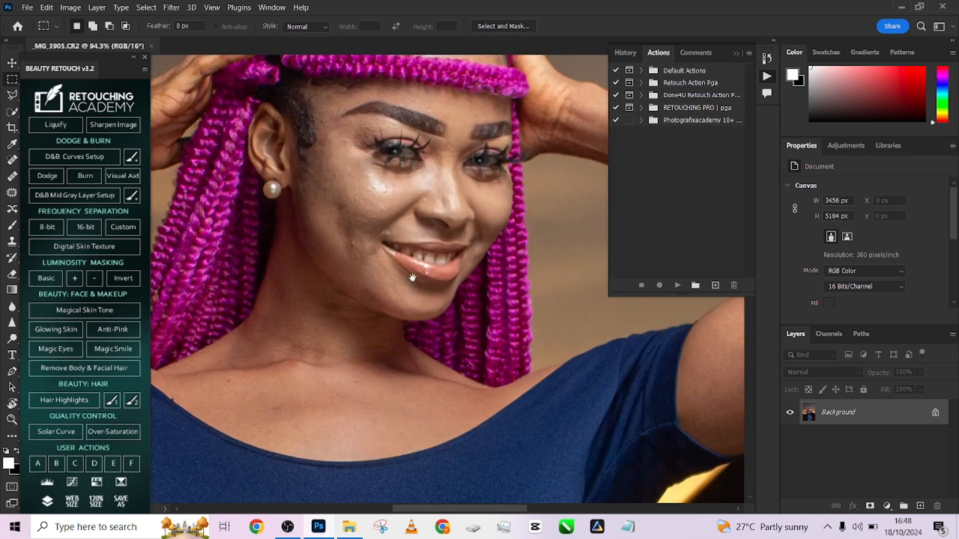
{"action": "left_click_drag", "start_coordinate": [412, 278], "coordinate": [399, 343]}
{"action": "left_click_drag", "start_coordinate": [552, 322], "coordinate": [283, 304]}
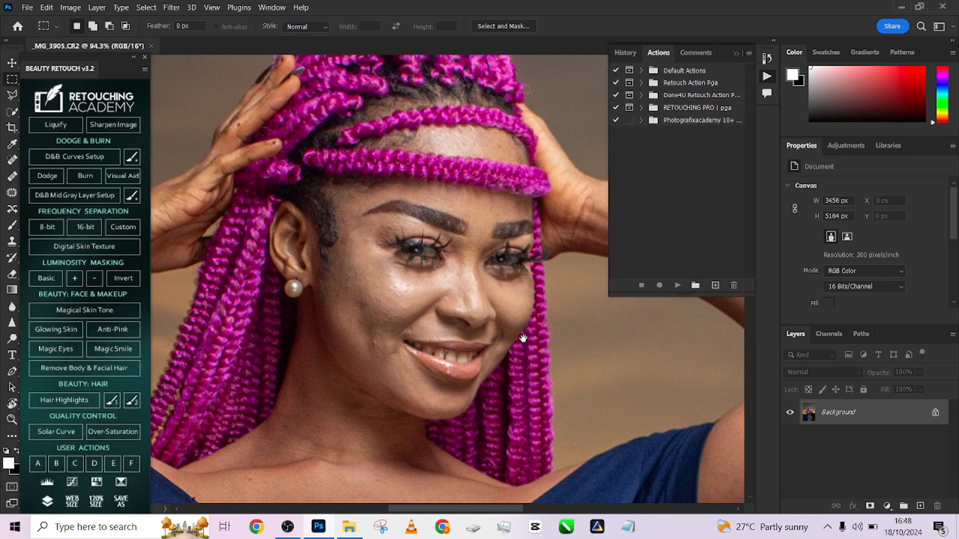
{"action": "left_click_drag", "start_coordinate": [522, 338], "coordinate": [395, 278]}
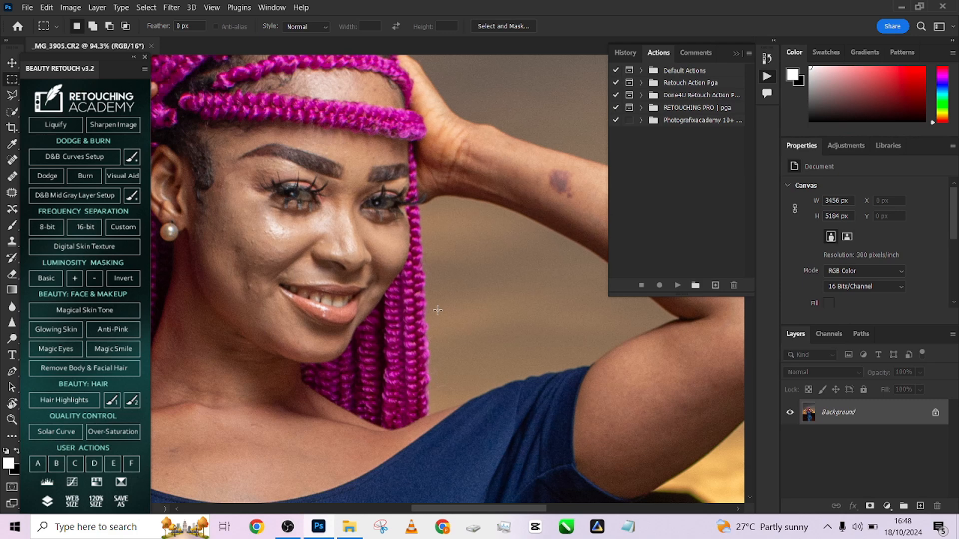
{"action": "left_click_drag", "start_coordinate": [437, 319], "coordinate": [398, 319]}
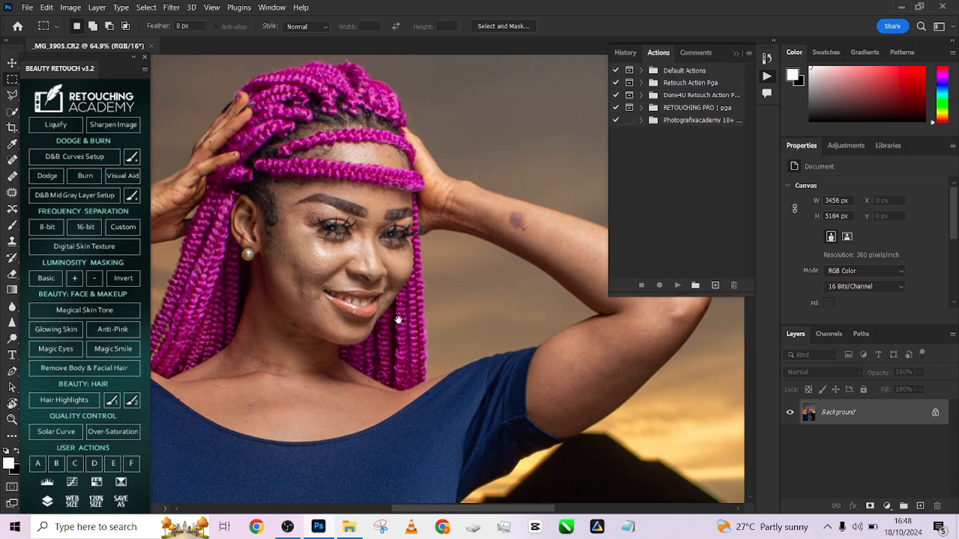
{"action": "left_click_drag", "start_coordinate": [347, 287], "coordinate": [381, 317]}
{"action": "scroll", "coordinate": [359, 292], "scroll_direction": "up", "scroll_amount": 4}
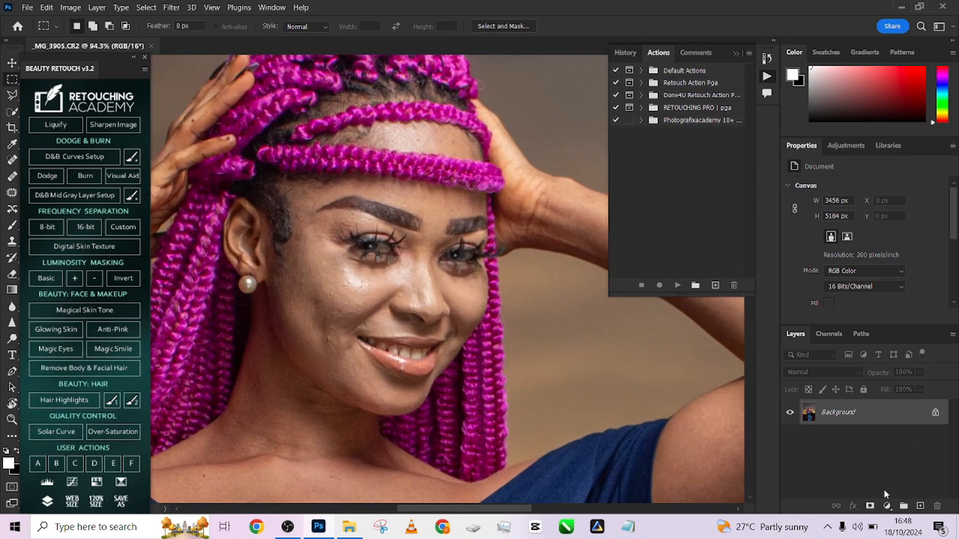
- Add a Black & White adjustment layer above the photo with Reds set to 2 and Yellows to -12
{"action": "left_click", "coordinate": [887, 506]}
{"action": "left_click", "coordinate": [886, 405]}
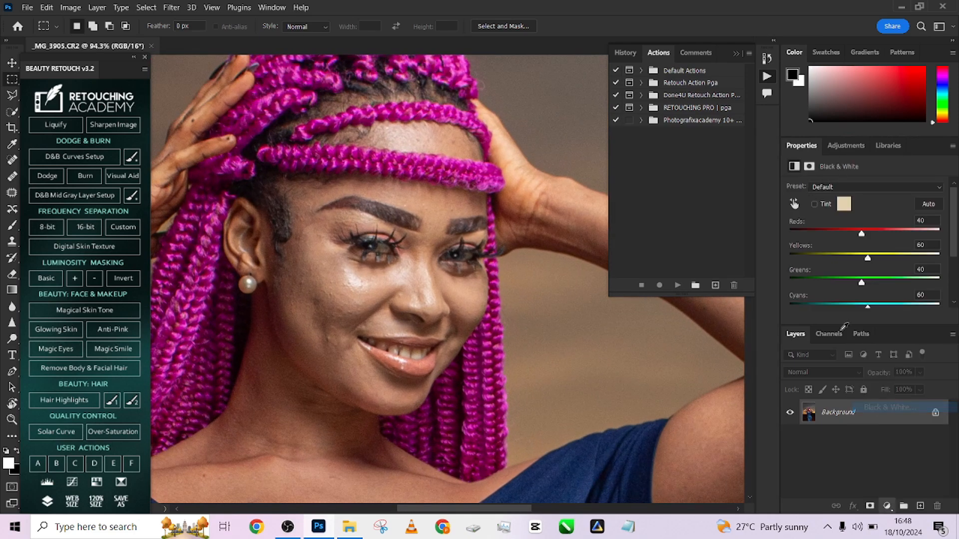
{"action": "left_click_drag", "start_coordinate": [861, 234], "coordinate": [846, 259]}
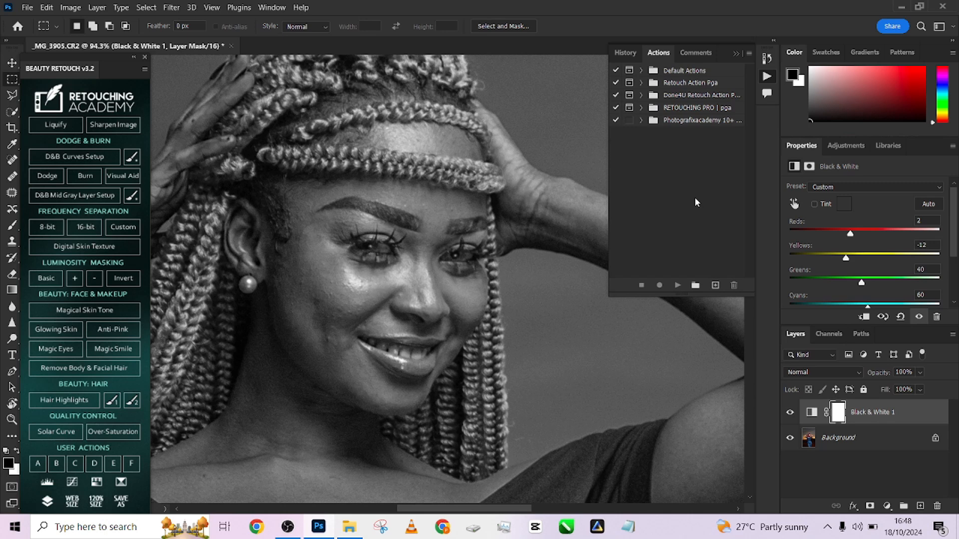
{"action": "left_click_drag", "start_coordinate": [619, 406], "coordinate": [530, 311]}
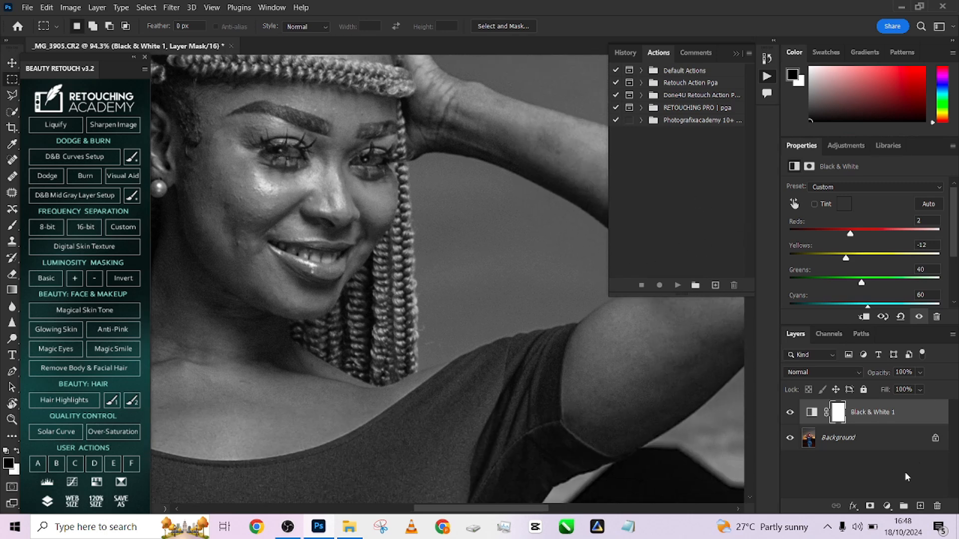
- Add an empty layer between the Background and the Black & White adjustment and activate the Healing Brush for it
{"action": "left_click", "coordinate": [879, 440]}
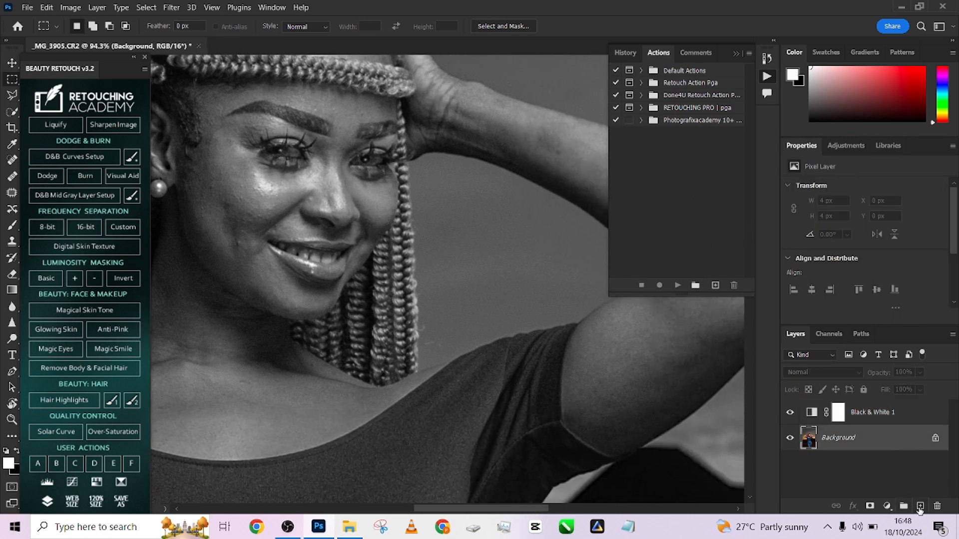
{"action": "left_click", "coordinate": [920, 506]}
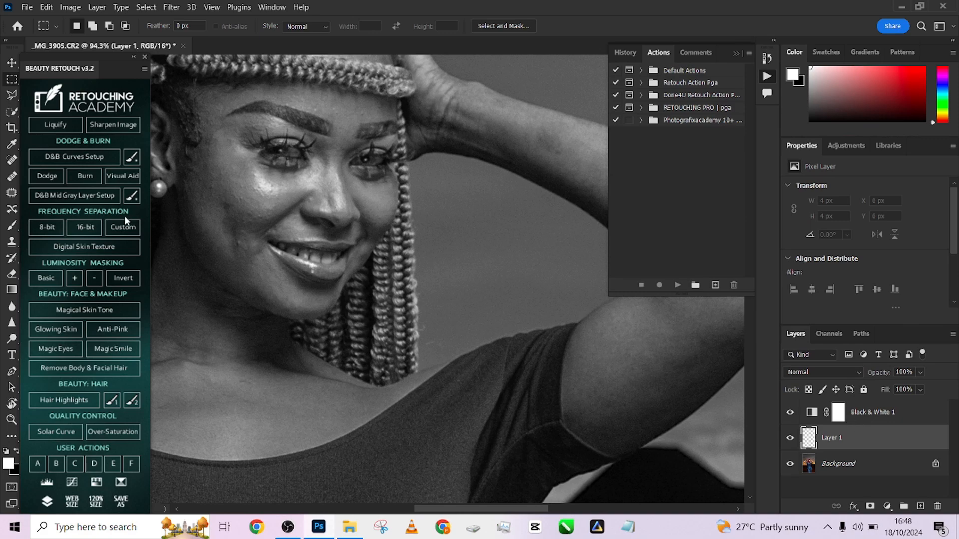
{"action": "left_click", "coordinate": [12, 177]}
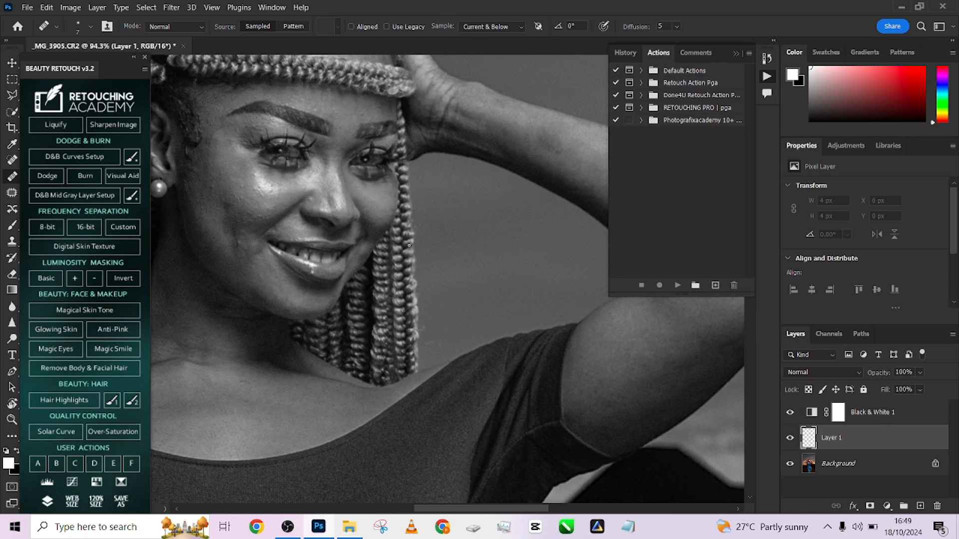
- Heal the small blemishes and bumps on the woman's cheek, lower face and chest on the empty layer, sampling Current & Below
{"action": "scroll", "coordinate": [220, 186], "scroll_direction": "up", "scroll_amount": 3}
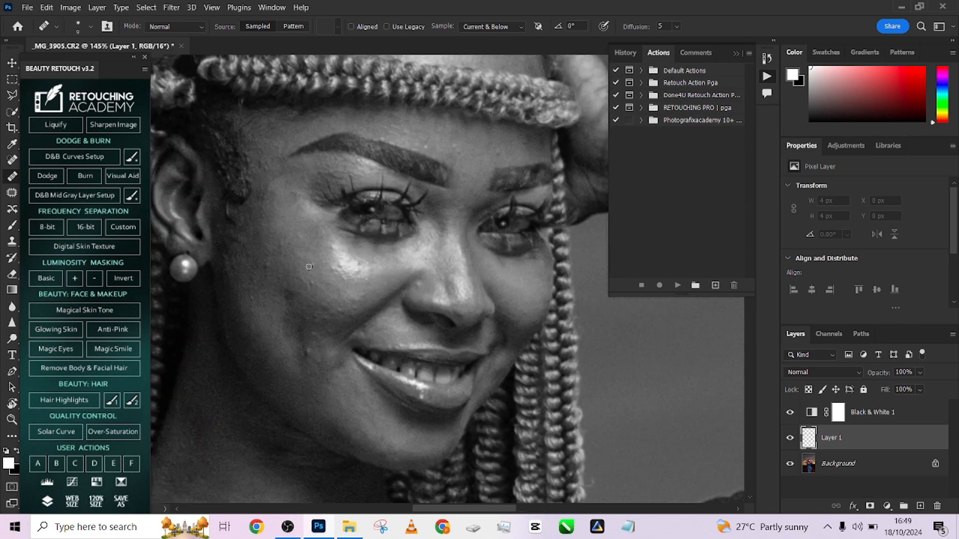
{"action": "left_click_drag", "start_coordinate": [309, 265], "coordinate": [341, 264]}
{"action": "left_click", "coordinate": [301, 253], "text": "alt"}
{"action": "left_click", "coordinate": [314, 253], "text": "alt"}
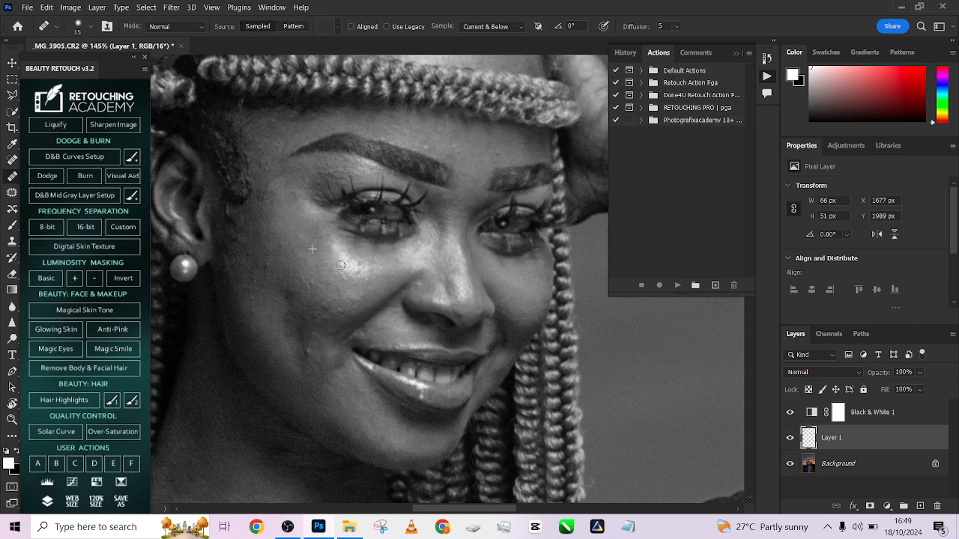
{"action": "left_click", "coordinate": [267, 253], "text": "alt"}
{"action": "mouse_move", "coordinate": [270, 267]}
{"action": "left_mouse_down"}
{"action": "mouse_move", "coordinate": [314, 285]}
{"action": "mouse_move", "coordinate": [299, 257]}
{"action": "left_mouse_up"}
{"action": "left_click", "coordinate": [298, 276], "text": "alt"}
{"action": "left_click_drag", "start_coordinate": [298, 248], "coordinate": [279, 193]}
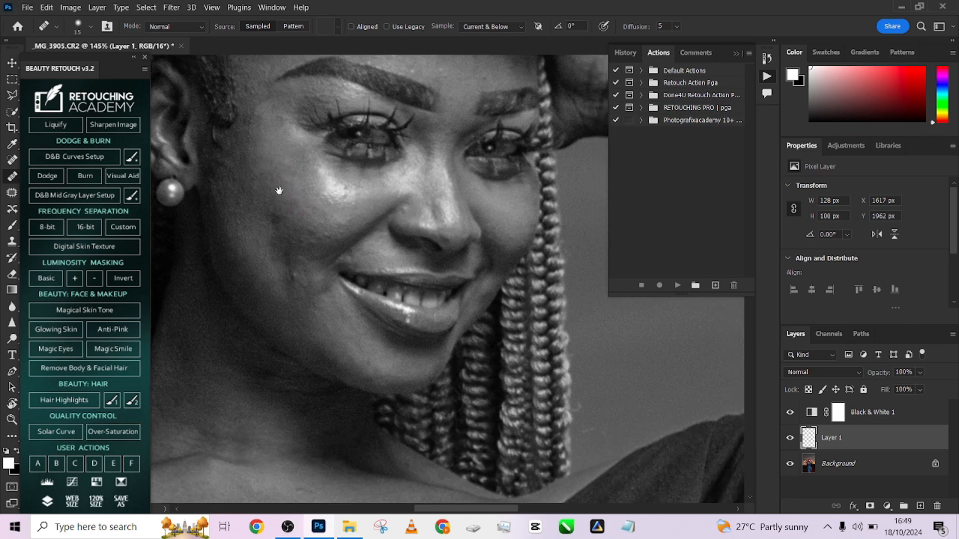
{"action": "mouse_move", "coordinate": [293, 276]}
{"action": "left_mouse_down"}
{"action": "mouse_move", "coordinate": [298, 286]}
{"action": "mouse_move", "coordinate": [302, 265]}
{"action": "mouse_move", "coordinate": [323, 255]}
{"action": "left_mouse_up"}
{"action": "left_click", "coordinate": [311, 259], "text": "alt"}
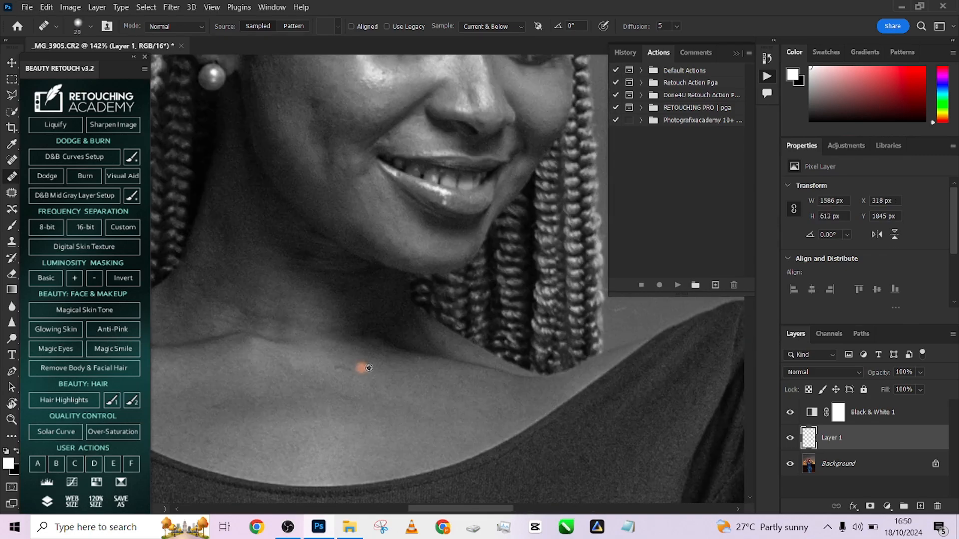
- Hide the Black & White helper layer and compare the skin with and without the healing layer
{"action": "key", "text": "ctrl+0"}
{"action": "left_click", "coordinate": [790, 412]}
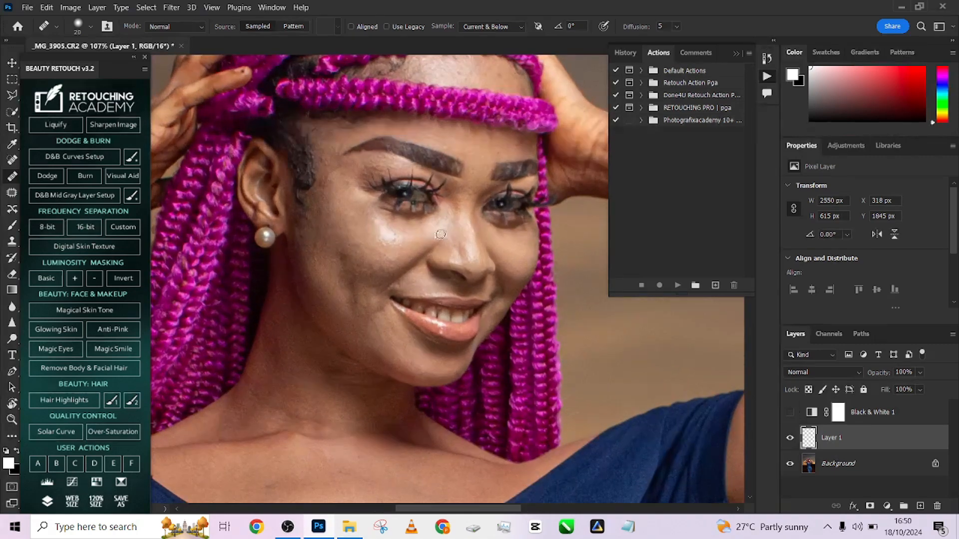
{"action": "left_click", "coordinate": [790, 438]}
{"action": "left_click", "coordinate": [789, 438]}
{"action": "left_click", "coordinate": [792, 438]}
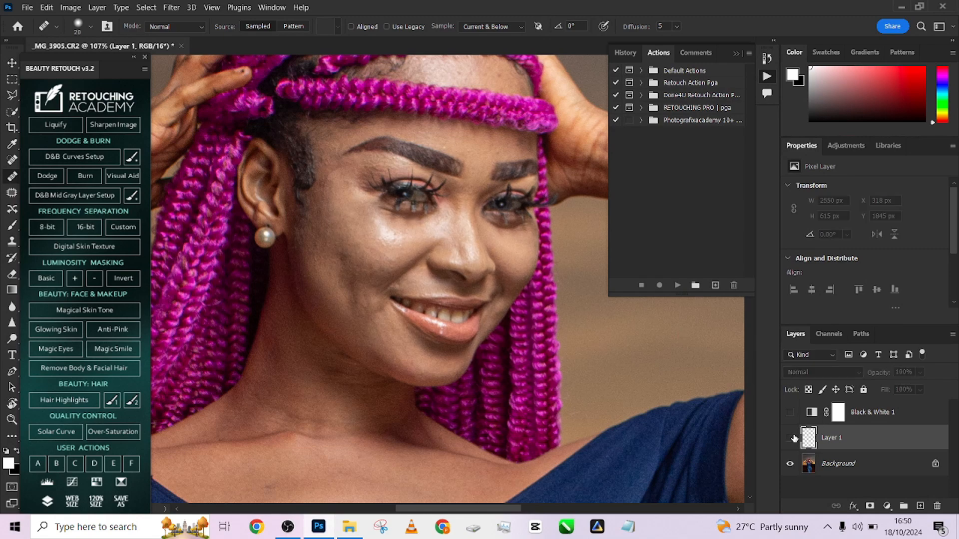
{"action": "left_click", "coordinate": [791, 438]}
{"action": "left_click", "coordinate": [791, 438]}
{"action": "left_click", "coordinate": [791, 438]}
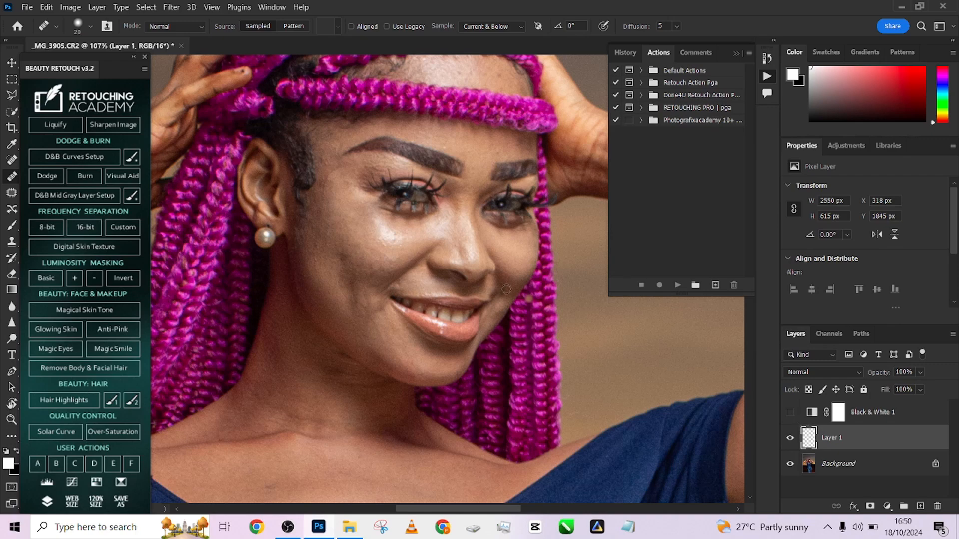
- Flatten the image into a single Background layer, discarding the hidden Black & White layer
{"action": "key", "text": "ctrl+0"}
{"action": "right_click", "coordinate": [863, 464]}
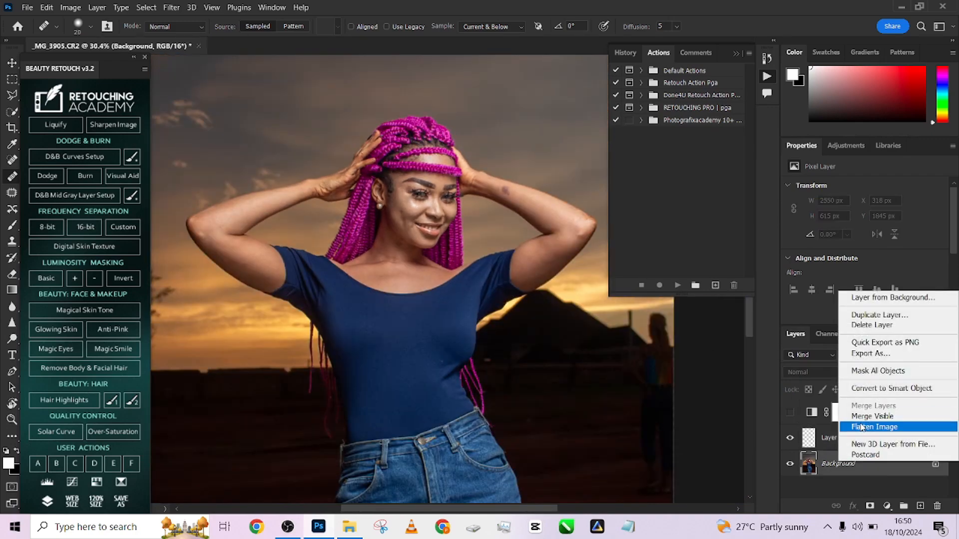
{"action": "left_click", "coordinate": [862, 427]}
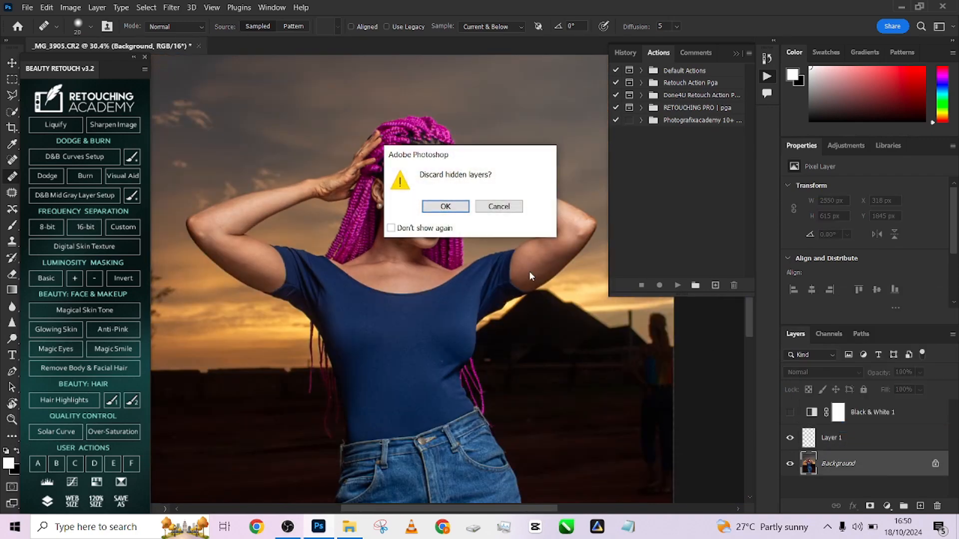
{"action": "left_click", "coordinate": [444, 205]}
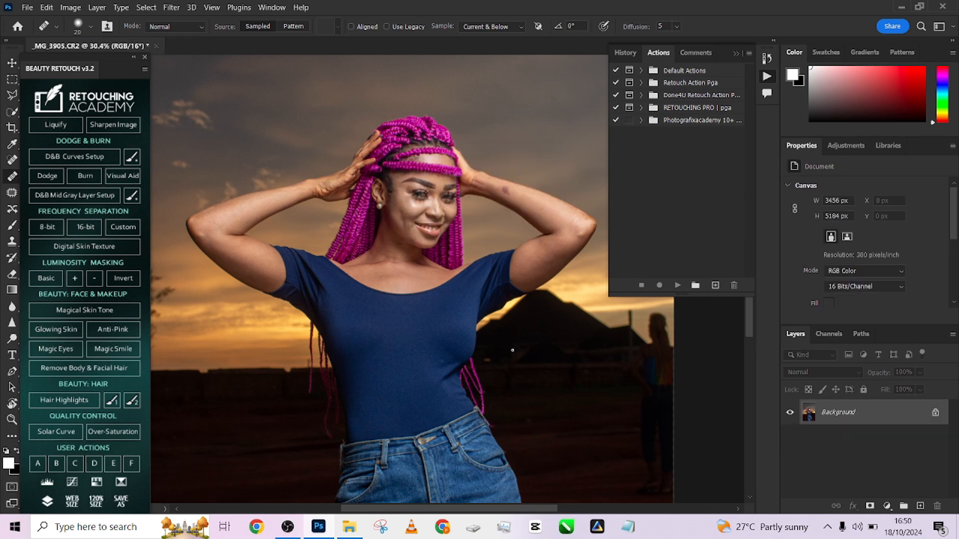
- Check the document's color mode and bit depth to choose the matching frequency separation
{"action": "scroll", "coordinate": [446, 288], "scroll_direction": "down", "scroll_amount": 2}
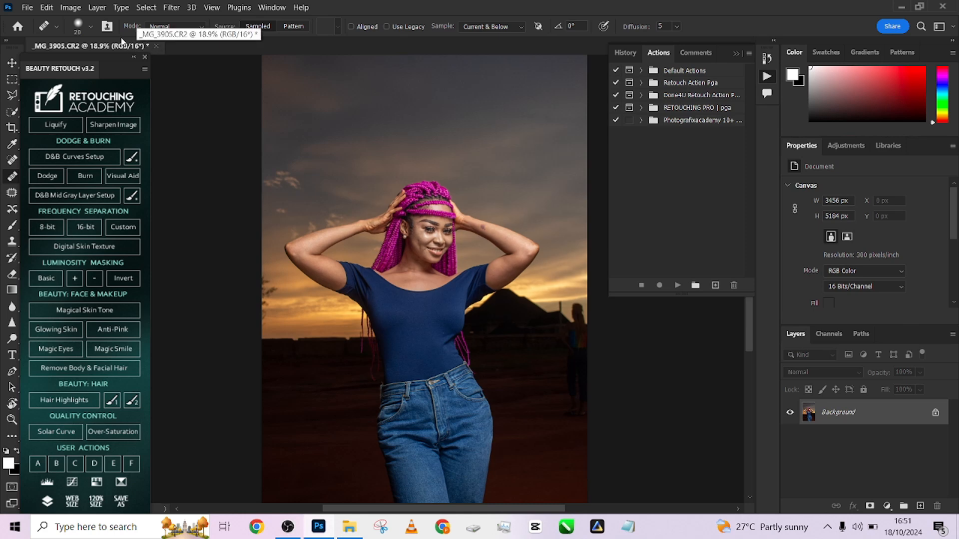
{"action": "left_click", "coordinate": [75, 7]}
{"action": "mouse_move", "coordinate": [86, 22]}
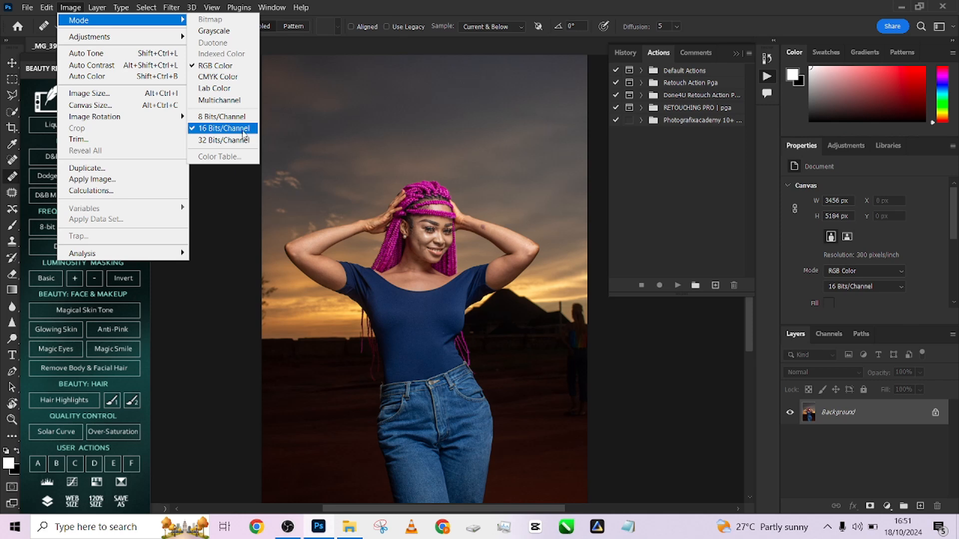
{"action": "left_click", "coordinate": [216, 211]}
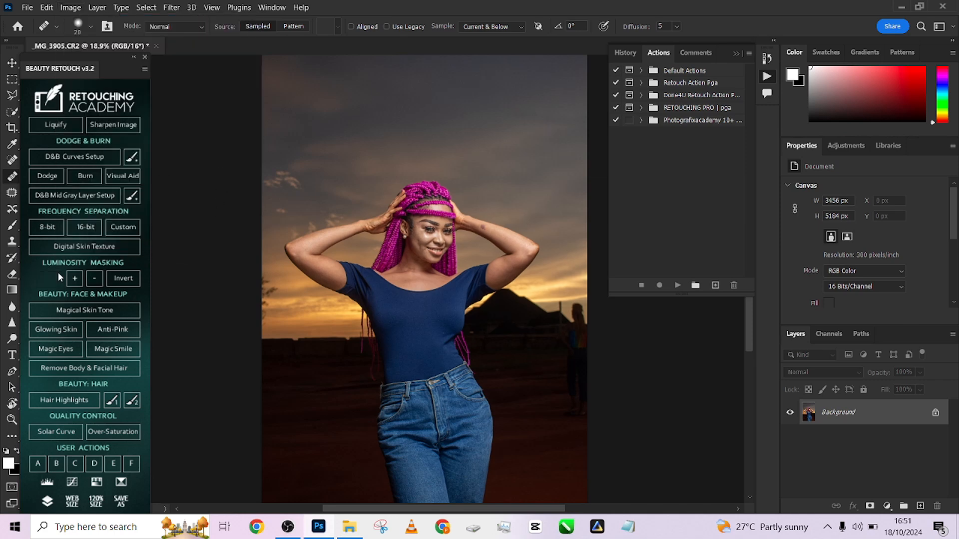
- Run the 16-bit frequency separation with a Gaussian Blur radius of 3 pixels, judging the blur on the woman's face and arm
{"action": "left_click", "coordinate": [85, 228]}
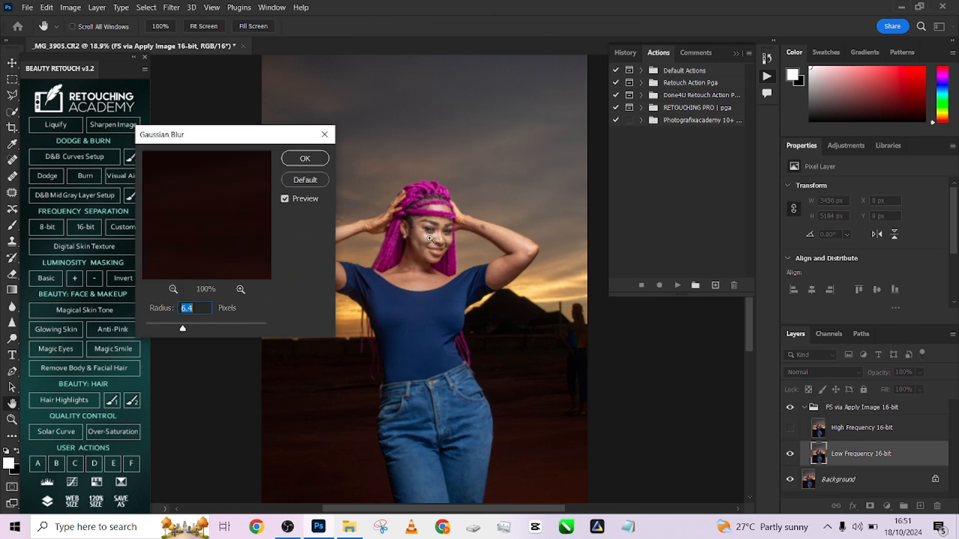
{"action": "left_click", "coordinate": [430, 239], "text": "ctrl"}
{"action": "left_click", "coordinate": [430, 239], "text": "ctrl"}
{"action": "left_click", "coordinate": [430, 239], "text": "ctrl"}
{"action": "left_click", "coordinate": [430, 239], "text": "ctrl"}
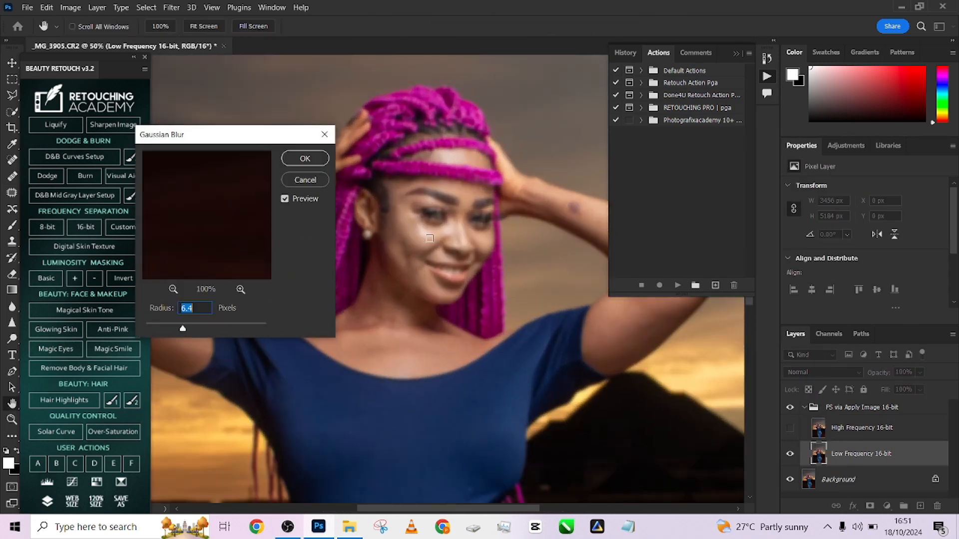
{"action": "left_click_drag", "start_coordinate": [434, 251], "coordinate": [445, 280]}
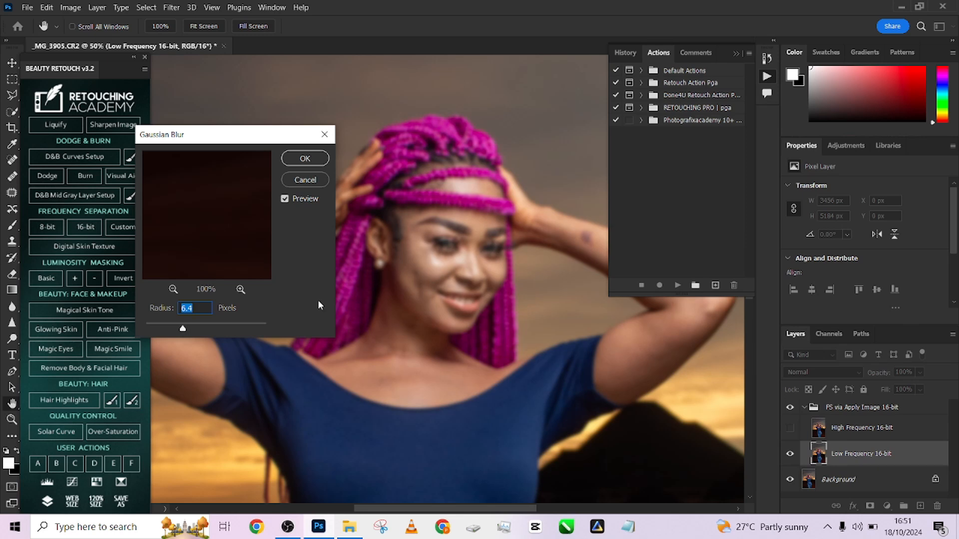
{"action": "type", "text": "3"}
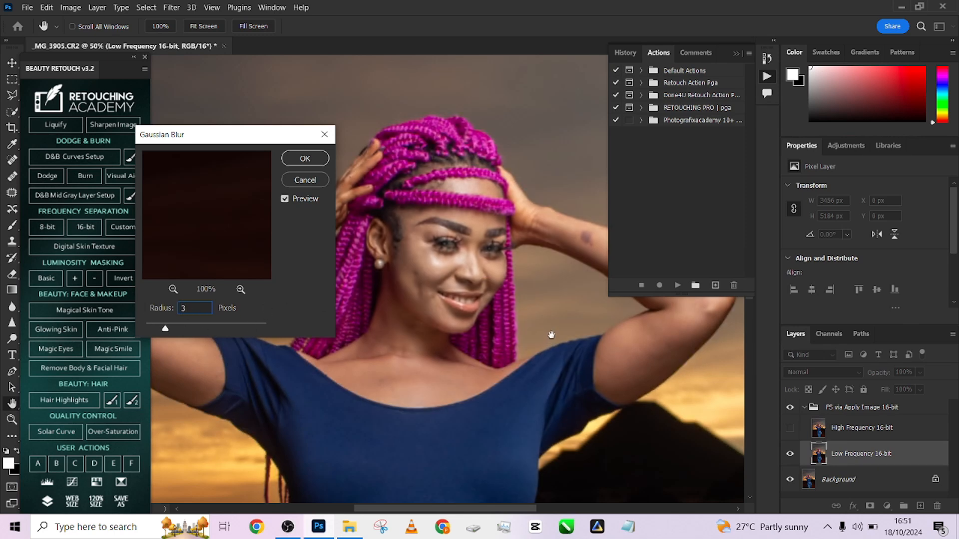
{"action": "mouse_move", "coordinate": [549, 336]}
{"action": "left_mouse_down"}
{"action": "mouse_move", "coordinate": [436, 330]}
{"action": "mouse_move", "coordinate": [540, 332]}
{"action": "left_mouse_up"}
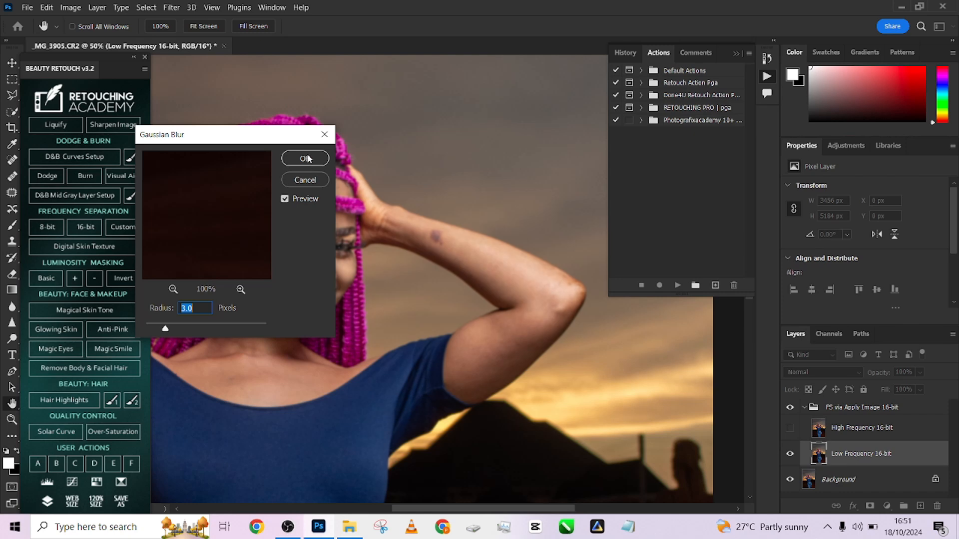
{"action": "left_click", "coordinate": [307, 159]}
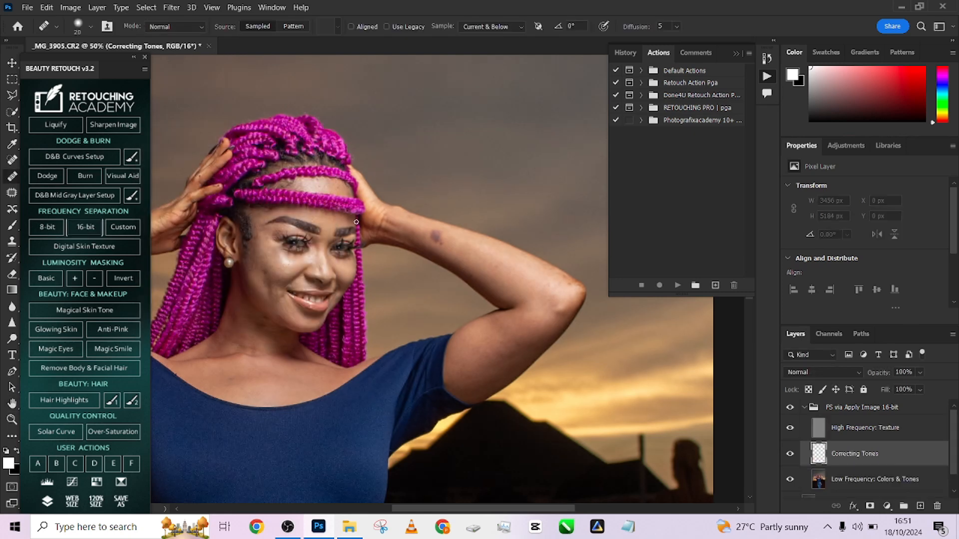
- Hide the High Frequency: Texture layer and blend the cheek highlight and inner under-eye area with the Mixer Brush on Correcting Tones
{"action": "left_click", "coordinate": [9, 437]}
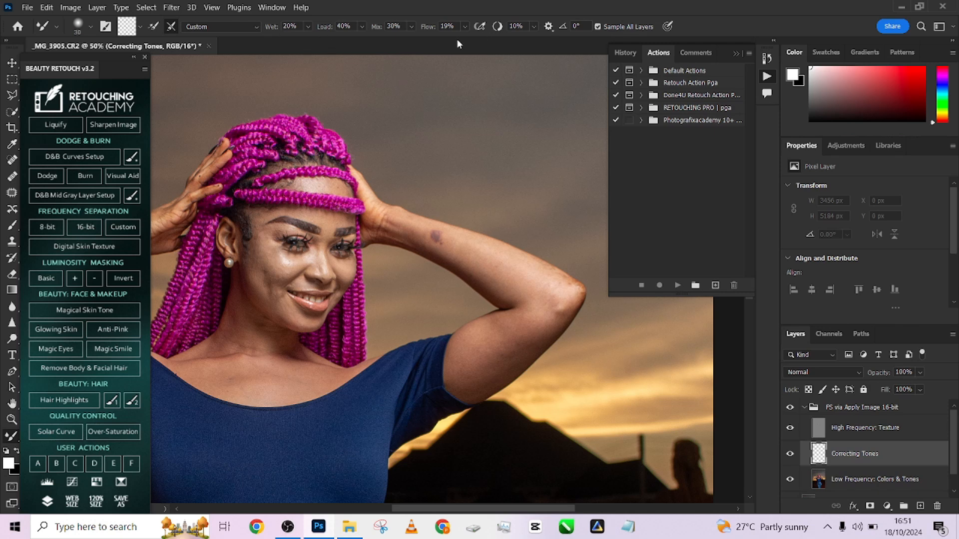
{"action": "left_click", "coordinate": [791, 429]}
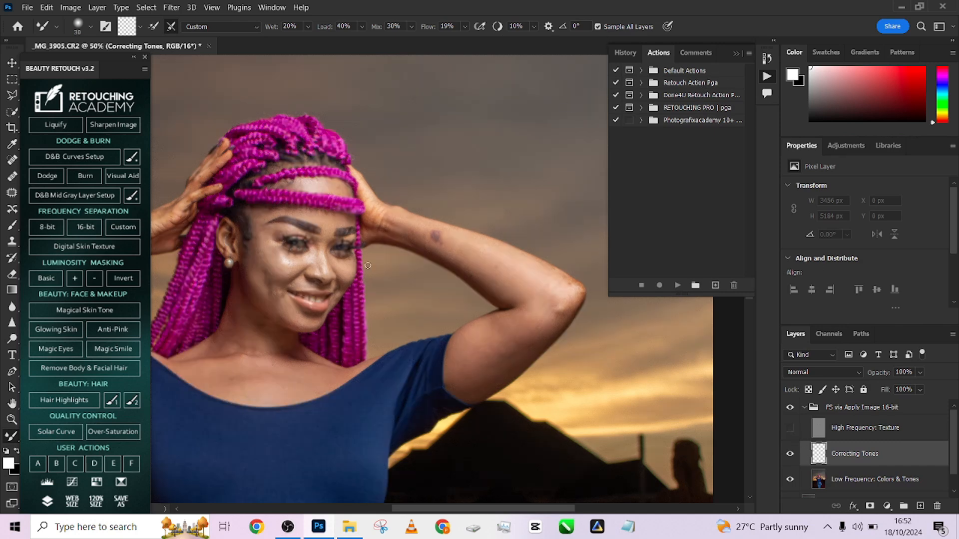
{"action": "scroll", "coordinate": [280, 277], "scroll_direction": "up", "scroll_amount": 3}
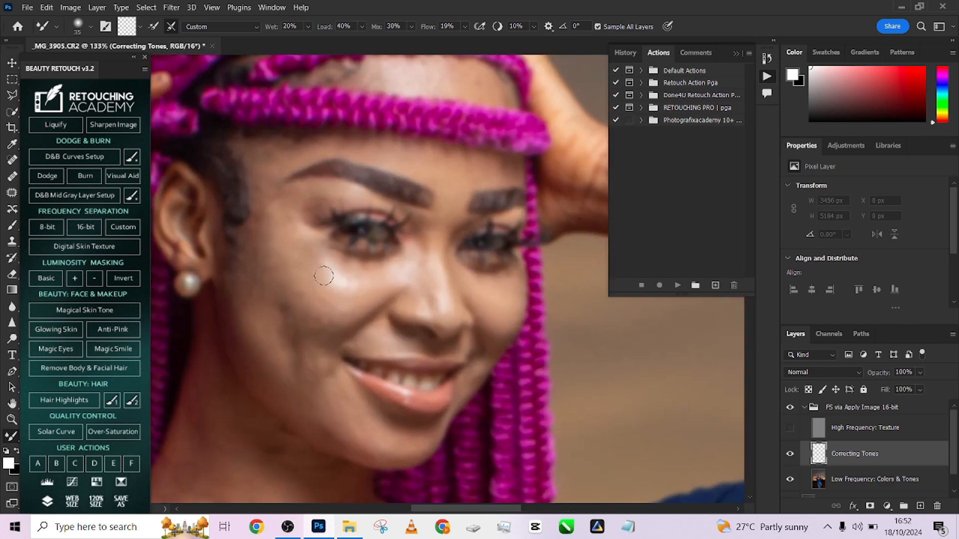
{"action": "key", "text": "bracketright"}
{"action": "key", "text": "bracketright"}
{"action": "mouse_move", "coordinate": [324, 273]}
{"action": "left_mouse_down"}
{"action": "mouse_move", "coordinate": [340, 286]}
{"action": "mouse_move", "coordinate": [332, 275]}
{"action": "mouse_move", "coordinate": [341, 285]}
{"action": "mouse_move", "coordinate": [370, 285]}
{"action": "left_mouse_up"}
{"action": "key", "text": "bracketleft"}
{"action": "key", "text": "bracketleft"}
{"action": "mouse_move", "coordinate": [415, 247]}
{"action": "left_mouse_down"}
{"action": "mouse_move", "coordinate": [414, 272]}
{"action": "mouse_move", "coordinate": [416, 263]}
{"action": "mouse_move", "coordinate": [395, 276]}
{"action": "left_mouse_up"}
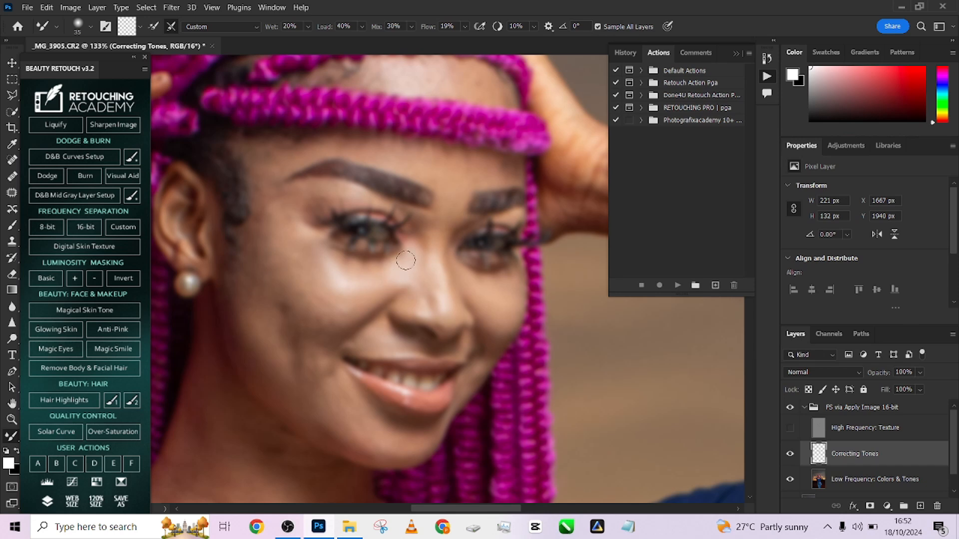
- Blend the uneven tones on the outer cheek, temple and jaw side of the face with the Mixer Brush
{"action": "key", "text": "bracketright"}
{"action": "key", "text": "bracketright"}
{"action": "mouse_move", "coordinate": [314, 251]}
{"action": "left_mouse_down"}
{"action": "mouse_move", "coordinate": [289, 210]}
{"action": "mouse_move", "coordinate": [268, 259]}
{"action": "left_mouse_up"}
{"action": "key", "text": "bracketright"}
{"action": "key", "text": "bracketleft"}
{"action": "mouse_move", "coordinate": [267, 220]}
{"action": "left_mouse_down"}
{"action": "mouse_move", "coordinate": [270, 206]}
{"action": "mouse_move", "coordinate": [256, 227]}
{"action": "mouse_move", "coordinate": [266, 244]}
{"action": "left_mouse_up"}
{"action": "key", "text": "bracketright"}
{"action": "scroll", "coordinate": [300, 321], "scroll_direction": "down", "scroll_amount": 1}
{"action": "mouse_move", "coordinate": [270, 321]}
{"action": "left_mouse_down"}
{"action": "mouse_move", "coordinate": [289, 228]}
{"action": "mouse_move", "coordinate": [283, 321]}
{"action": "left_mouse_up"}
{"action": "scroll", "coordinate": [283, 321], "scroll_direction": "down", "scroll_amount": 1}
{"action": "scroll", "coordinate": [349, 301], "scroll_direction": "up", "scroll_amount": 2}
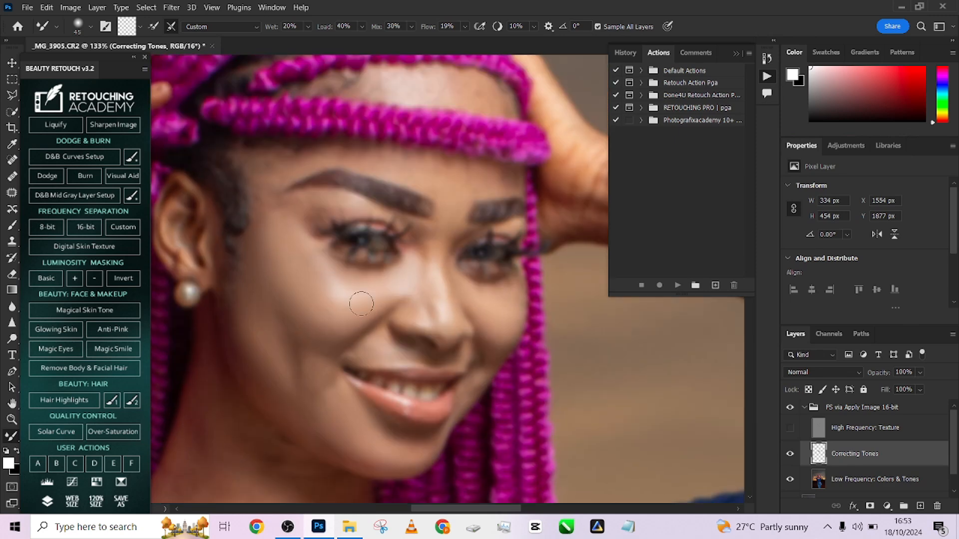
- Smooth the tones on the forehead below the braids, between the eyebrows and at the temple with the Mixer Brush
{"action": "key", "text": "bracketleft"}
{"action": "key", "text": "bracketleft"}
{"action": "left_click_drag", "start_coordinate": [318, 211], "coordinate": [272, 201]}
{"action": "scroll", "coordinate": [350, 220], "scroll_direction": "up", "scroll_amount": 1}
{"action": "key", "text": "bracketright"}
{"action": "left_click_drag", "start_coordinate": [452, 234], "coordinate": [460, 244]}
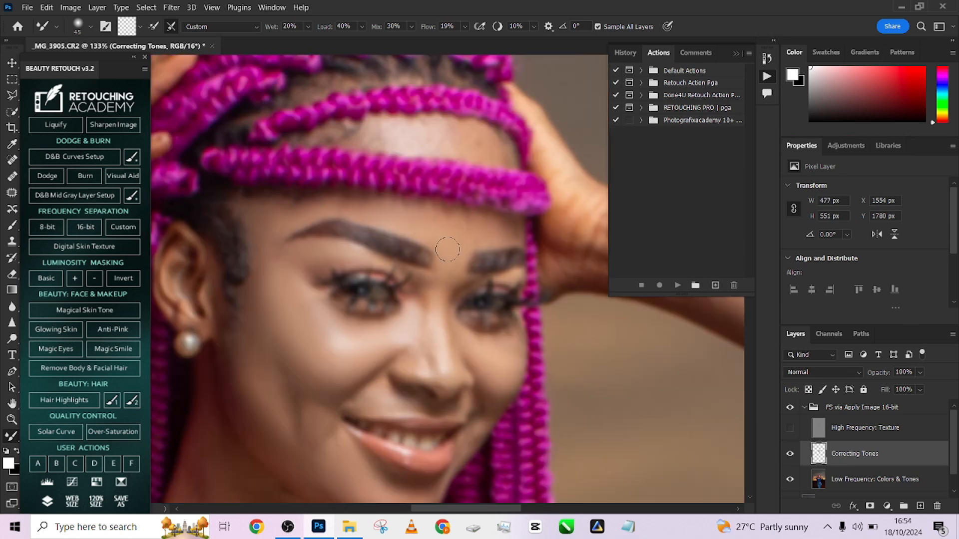
{"action": "scroll", "coordinate": [424, 300], "scroll_direction": "down", "scroll_amount": 1}
{"action": "left_click_drag", "start_coordinate": [433, 210], "coordinate": [433, 222]}
{"action": "scroll", "coordinate": [425, 280], "scroll_direction": "down", "scroll_amount": 1}
{"action": "left_click_drag", "start_coordinate": [261, 179], "coordinate": [260, 198]}
{"action": "scroll", "coordinate": [337, 249], "scroll_direction": "up", "scroll_amount": 2}
{"action": "key", "text": "bracketleft"}
{"action": "key", "text": "bracketleft"}
{"action": "key", "text": "bracketleft"}
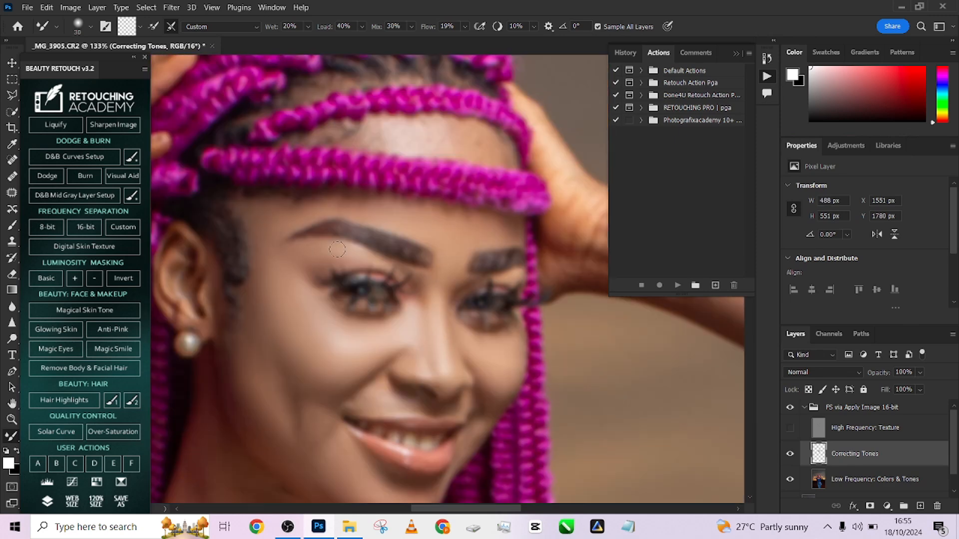
- Blend the shine on the upper forehead between the braids and the shadows on the far cheek with the Mixer Brush
{"action": "left_click_drag", "start_coordinate": [431, 141], "coordinate": [445, 132]}
{"action": "key", "text": "bracketright"}
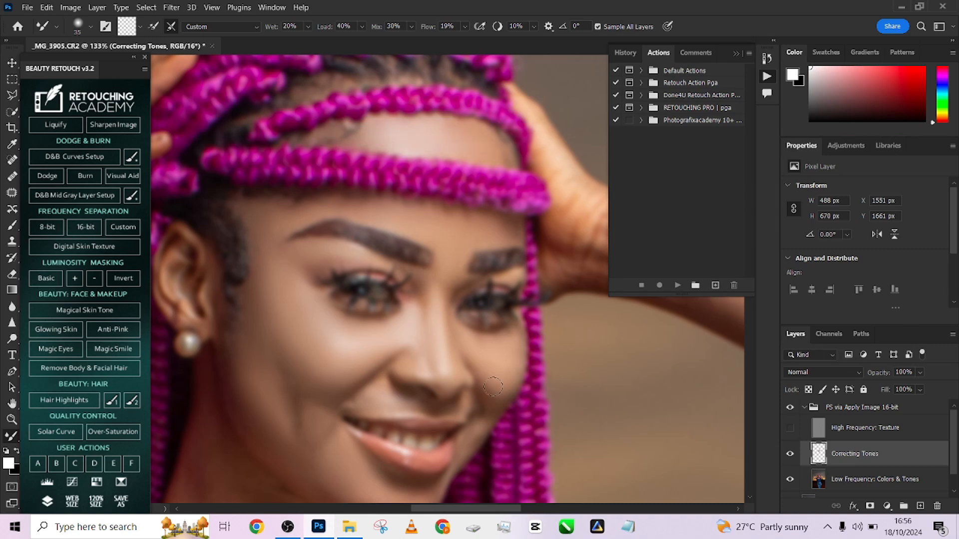
{"action": "left_click_drag", "start_coordinate": [493, 387], "coordinate": [495, 381]}
{"action": "scroll", "coordinate": [380, 325], "scroll_direction": "up", "scroll_amount": 3}
{"action": "scroll", "coordinate": [385, 315], "scroll_direction": "down", "scroll_amount": 2}
{"action": "scroll", "coordinate": [349, 300], "scroll_direction": "down", "scroll_amount": 1}
{"action": "key", "text": "bracketright"}
{"action": "key", "text": "bracketright"}
{"action": "scroll", "coordinate": [265, 250], "scroll_direction": "up", "scroll_amount": 2}
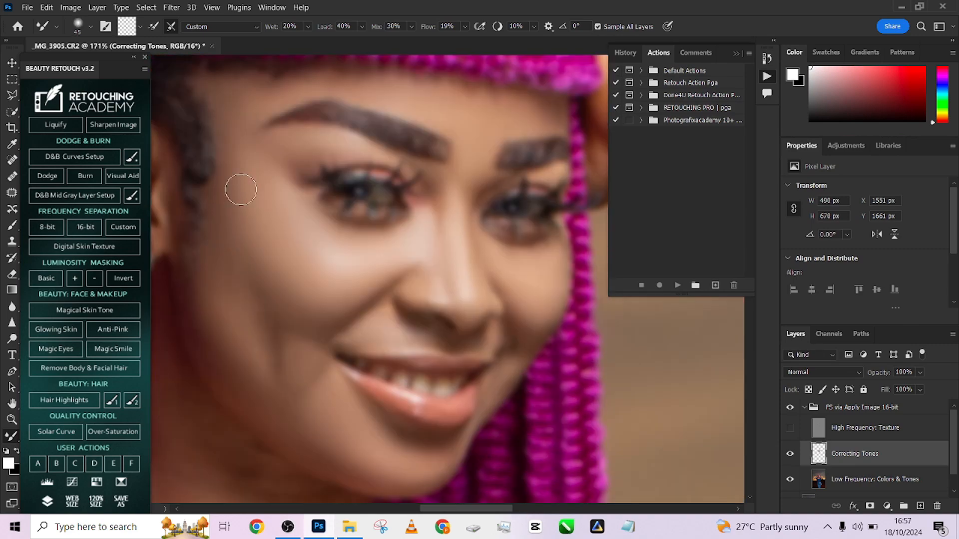
{"action": "scroll", "coordinate": [241, 200], "scroll_direction": "down", "scroll_amount": 2}
{"action": "scroll", "coordinate": [500, 280], "scroll_direction": "up", "scroll_amount": 2}
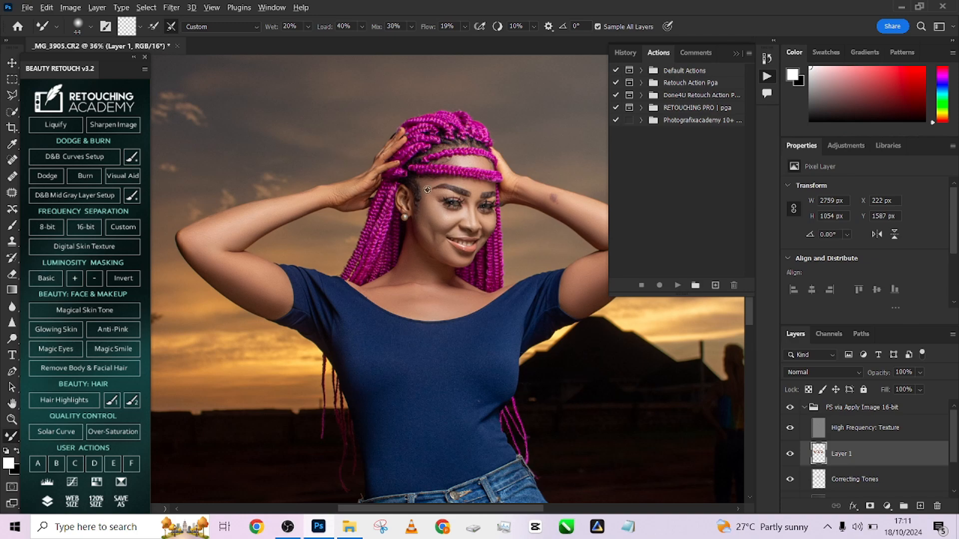
- Compare the whole portrait with and without the frequency separation group to judge the skin retouch
{"action": "scroll", "coordinate": [428, 192], "scroll_direction": "down", "scroll_amount": 6}
{"action": "left_click_drag", "start_coordinate": [445, 306], "coordinate": [419, 328]}
{"action": "scroll", "coordinate": [419, 328], "scroll_direction": "up", "scroll_amount": 2}
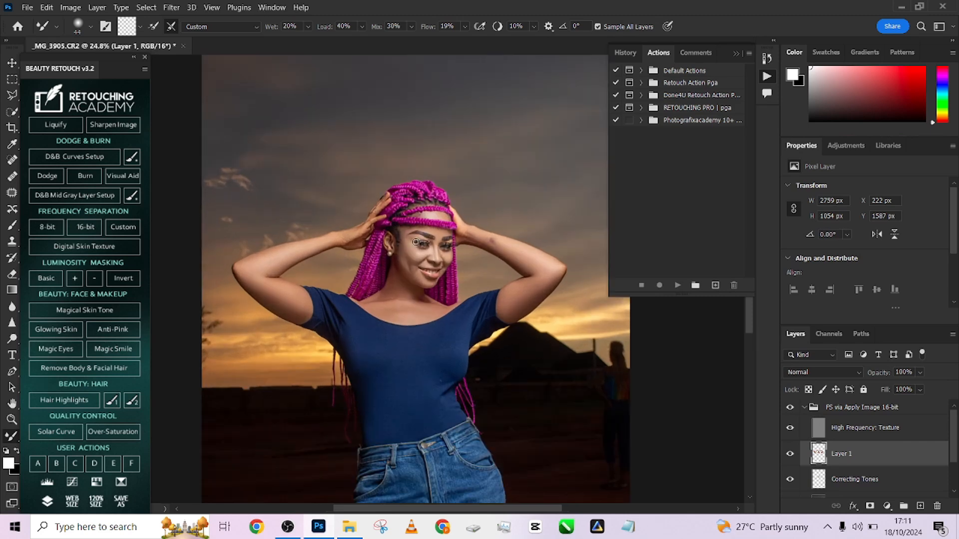
{"action": "left_click", "coordinate": [790, 408]}
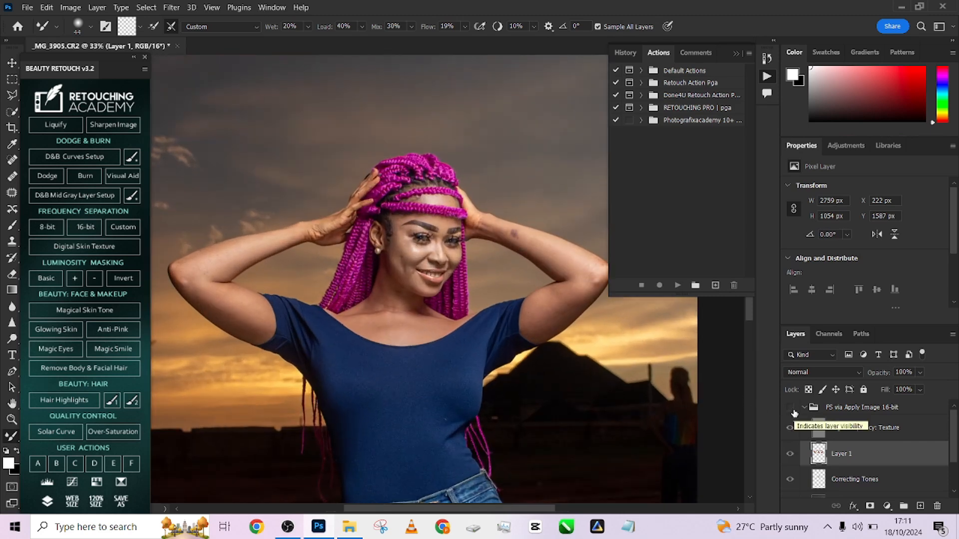
{"action": "left_click", "coordinate": [790, 408]}
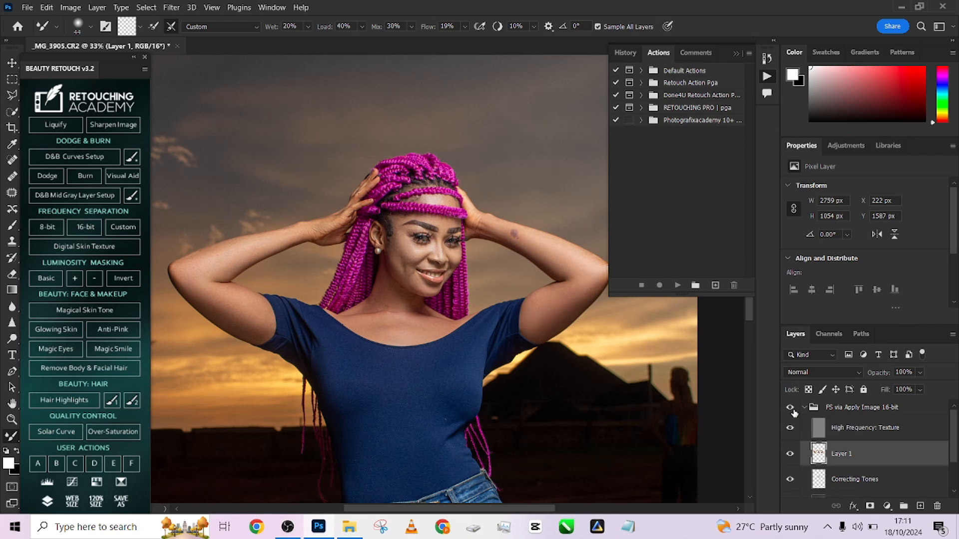
- Inspect the face and raised arm up close with the frequency separation group hidden and shown, including the full-figure view
{"action": "left_click", "coordinate": [791, 408]}
{"action": "left_click", "coordinate": [791, 408]}
{"action": "scroll", "coordinate": [670, 374], "scroll_direction": "up", "scroll_amount": 1}
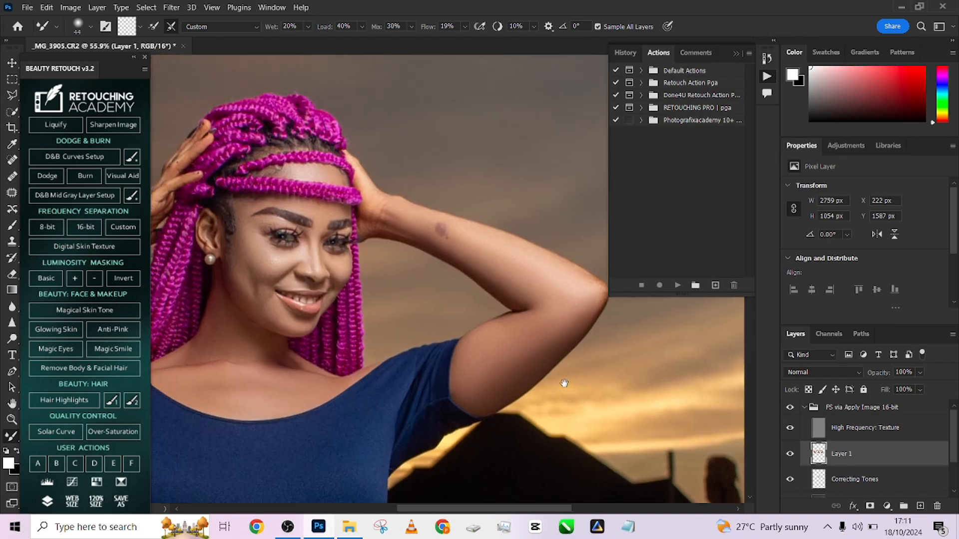
{"action": "left_click", "coordinate": [790, 407]}
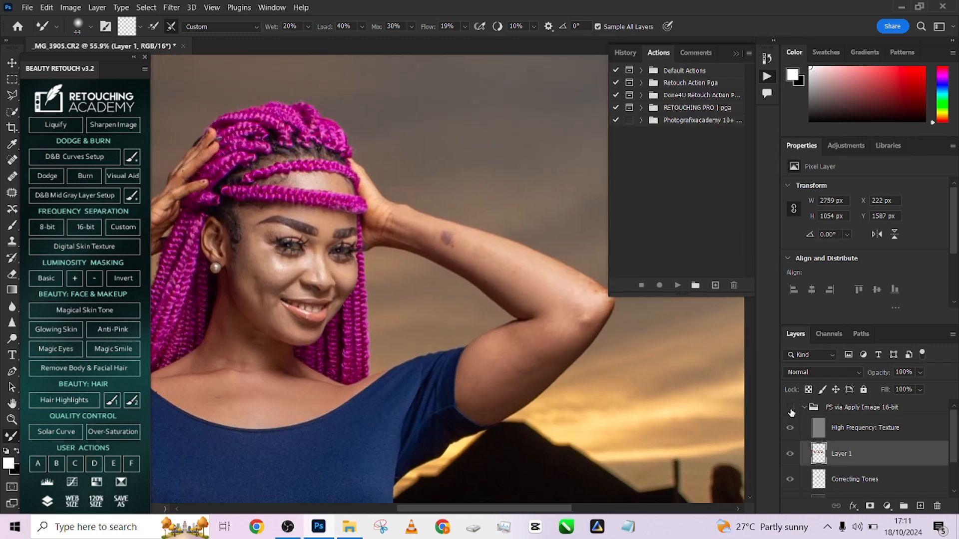
{"action": "left_click", "coordinate": [790, 408]}
{"action": "left_click", "coordinate": [791, 409]}
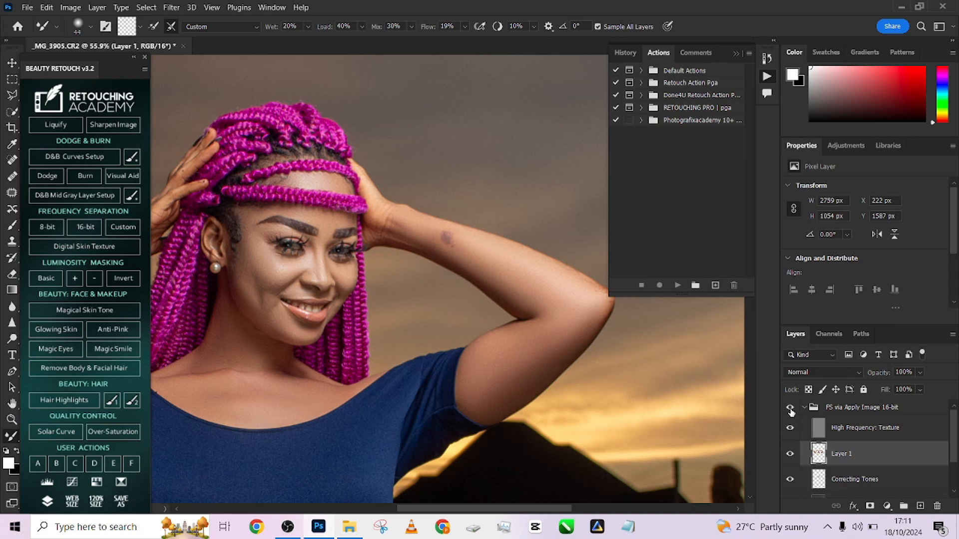
{"action": "scroll", "coordinate": [479, 258], "scroll_direction": "down", "scroll_amount": 3}
{"action": "scroll", "coordinate": [385, 312], "scroll_direction": "down", "scroll_amount": 3}
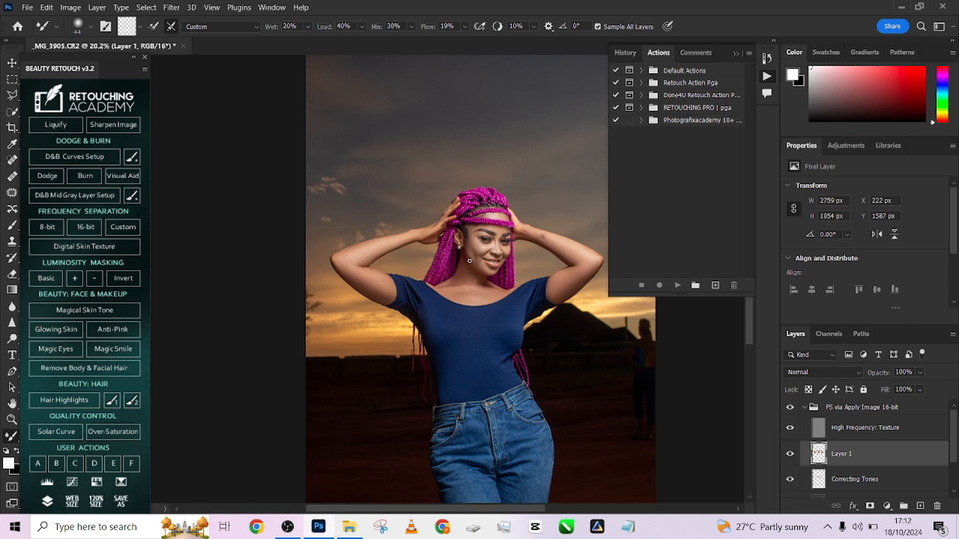
- Collapse the frequency separation group, add a Dodge - Brighten group with a black mask above it, and activate the Brush
{"action": "left_click", "coordinate": [790, 428]}
{"action": "scroll", "coordinate": [872, 474], "scroll_direction": "down", "scroll_amount": 2}
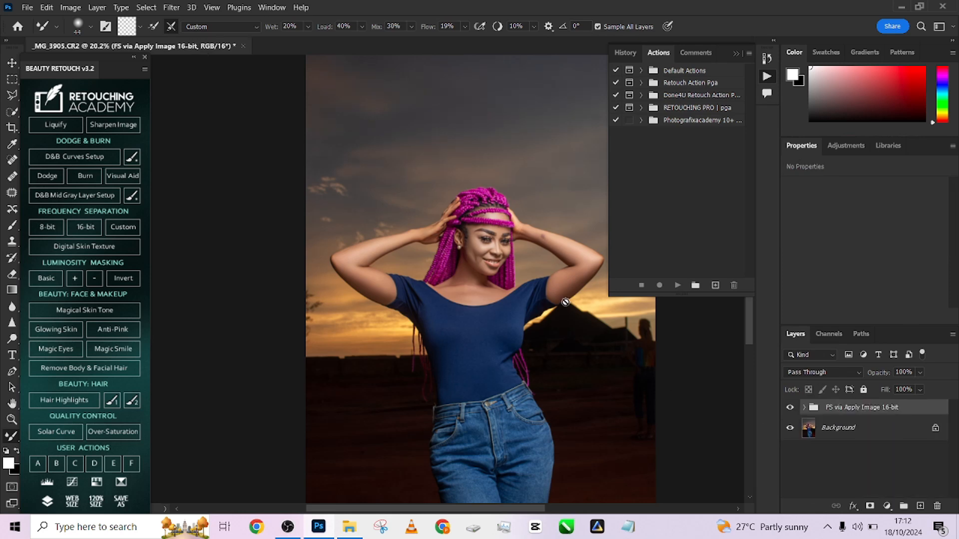
{"action": "scroll", "coordinate": [540, 298], "scroll_direction": "up", "scroll_amount": 3}
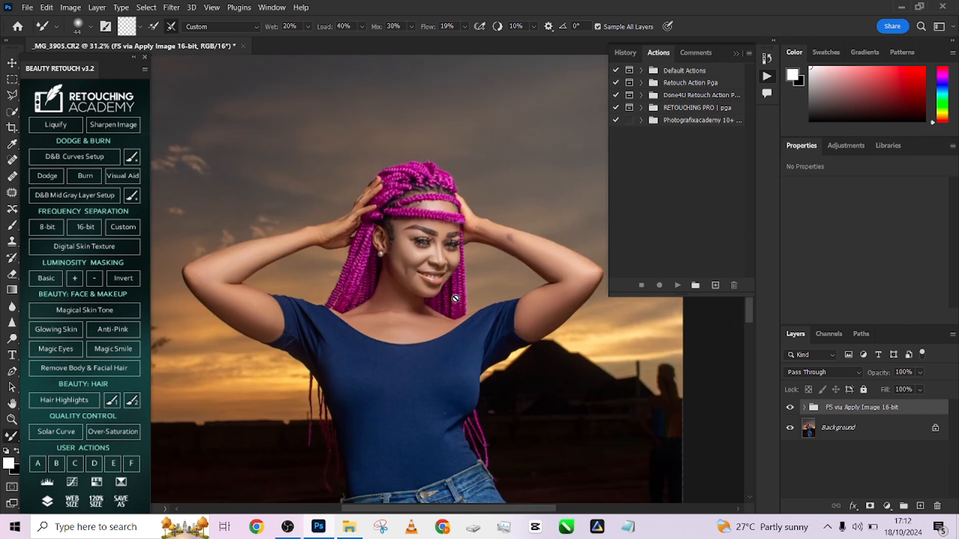
{"action": "scroll", "coordinate": [457, 252], "scroll_direction": "down", "scroll_amount": 2}
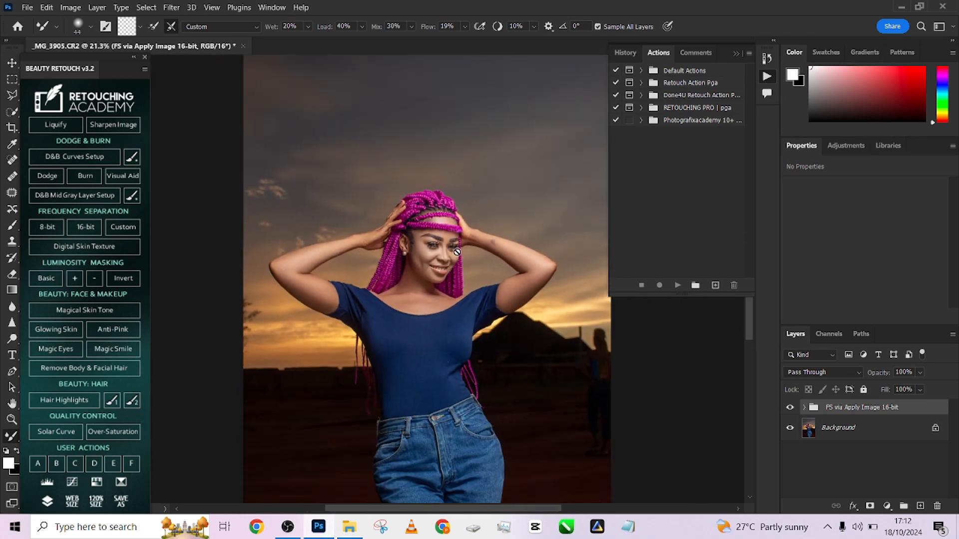
{"action": "left_click", "coordinate": [57, 174]}
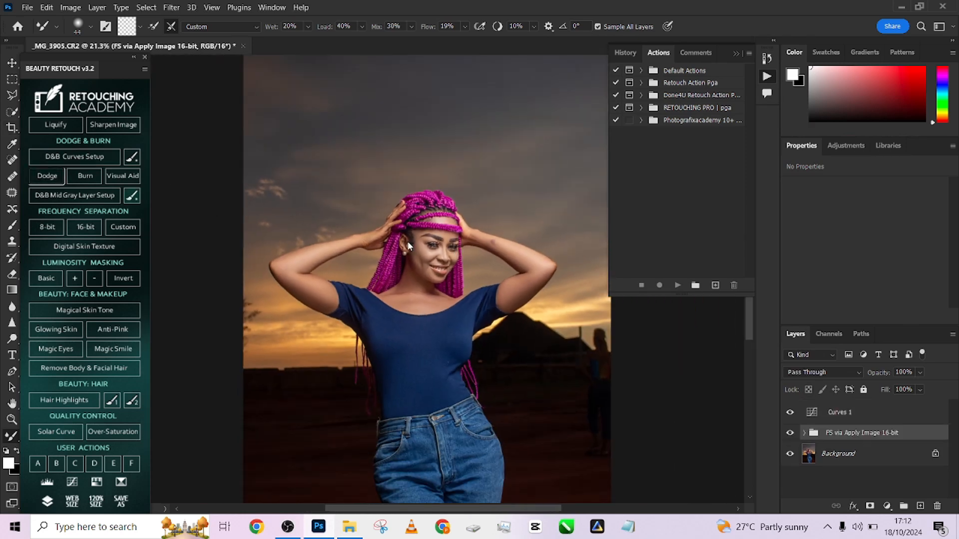
{"action": "left_click", "coordinate": [132, 195]}
{"action": "scroll", "coordinate": [502, 254], "scroll_direction": "up", "scroll_amount": 2}
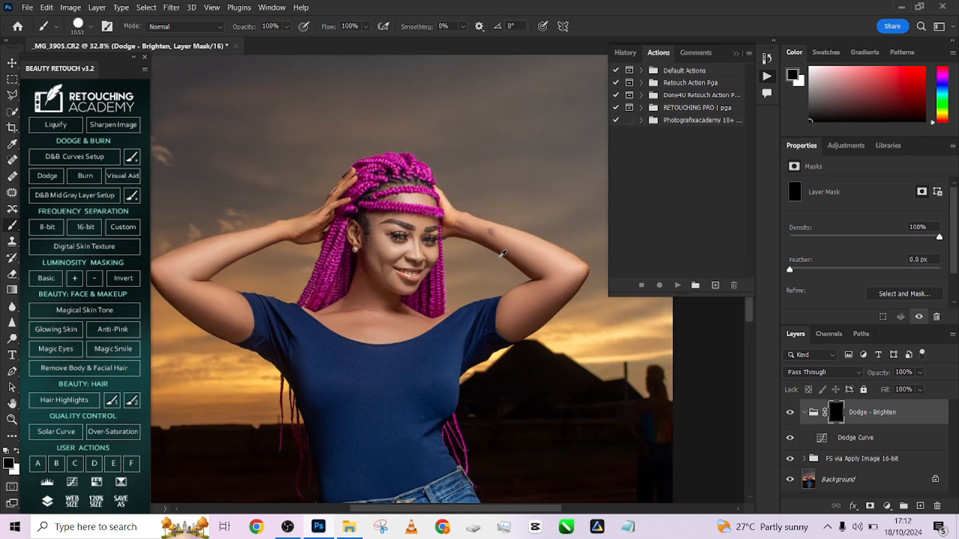
- Set the Brush to white and reduce it to a soft tip of about 41 px for the Dodge - Brighten mask
{"action": "key", "text": "x"}
{"action": "scroll", "coordinate": [486, 250], "scroll_direction": "up", "scroll_amount": 1}
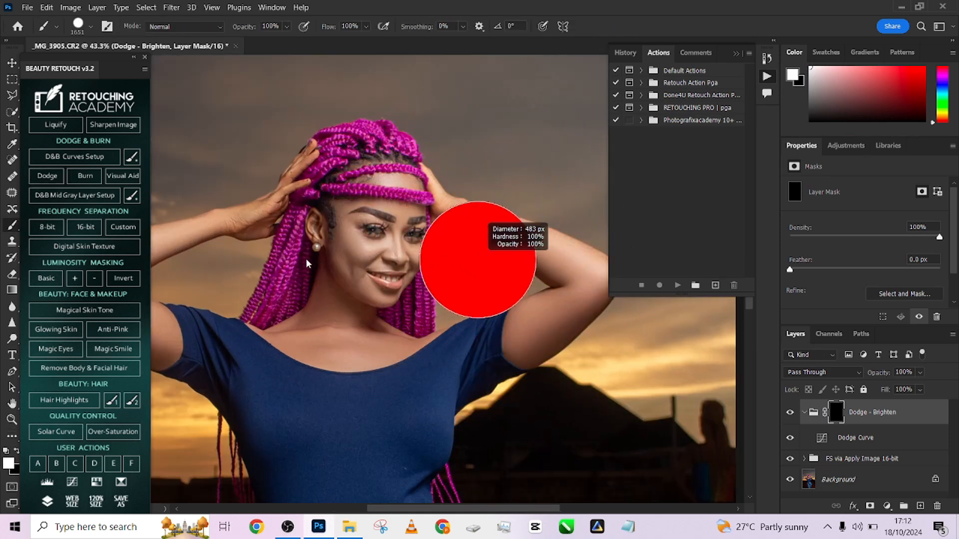
{"action": "left_click_drag", "start_coordinate": [308, 263], "coordinate": [295, 264]}
{"action": "left_click_drag", "start_coordinate": [379, 261], "coordinate": [351, 131]}
{"action": "left_click_drag", "start_coordinate": [377, 234], "coordinate": [363, 120]}
{"action": "left_click_drag", "start_coordinate": [420, 213], "coordinate": [411, 165]}
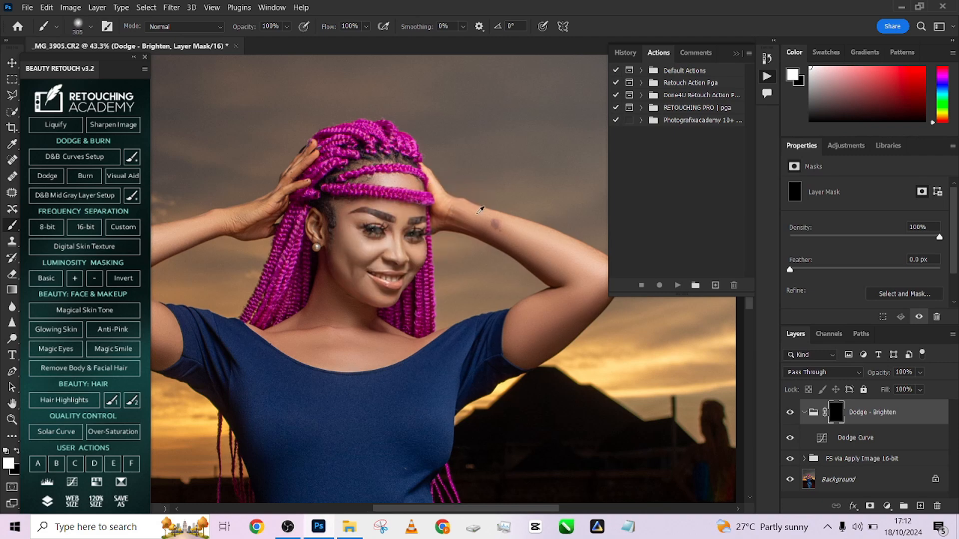
{"action": "scroll", "coordinate": [481, 210], "scroll_direction": "up", "scroll_amount": 1}
{"action": "scroll", "coordinate": [429, 223], "scroll_direction": "up", "scroll_amount": 1}
{"action": "left_click_drag", "start_coordinate": [429, 224], "coordinate": [383, 224]}
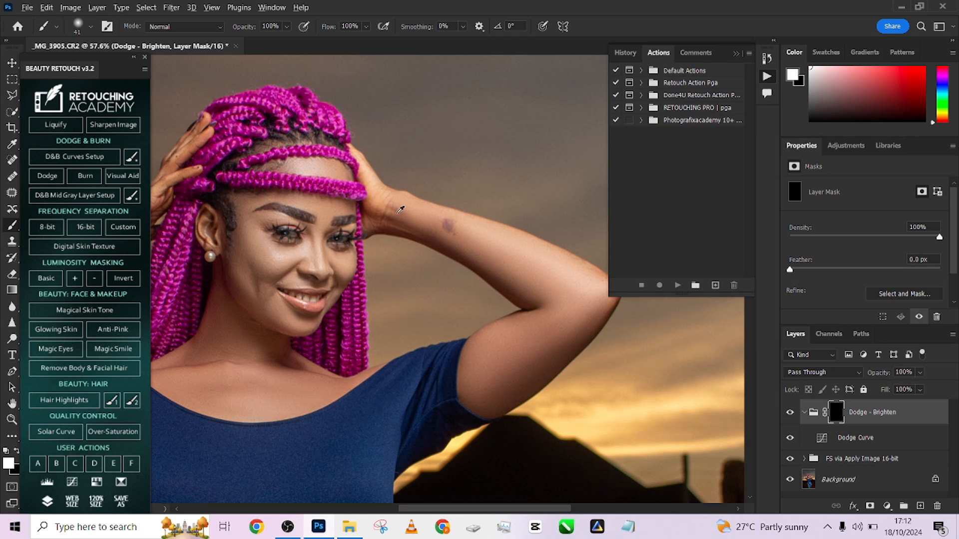
- Paint a highlight along the forearm and upper arm with the dark spot, using a brush of about 47 px
{"action": "left_click_drag", "start_coordinate": [397, 215], "coordinate": [384, 205]}
{"action": "left_click", "coordinate": [591, 290], "text": "shift"}
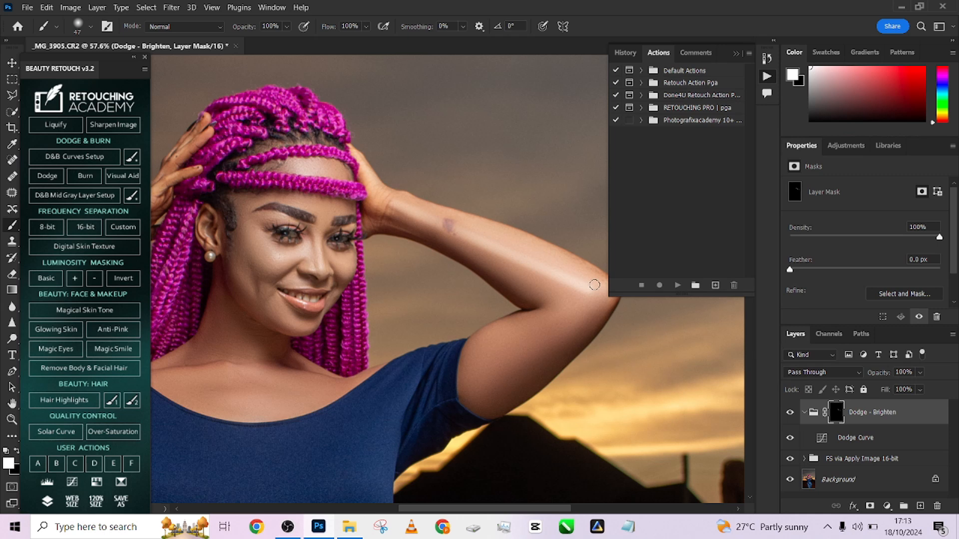
{"action": "left_click", "coordinate": [472, 399], "text": "shift"}
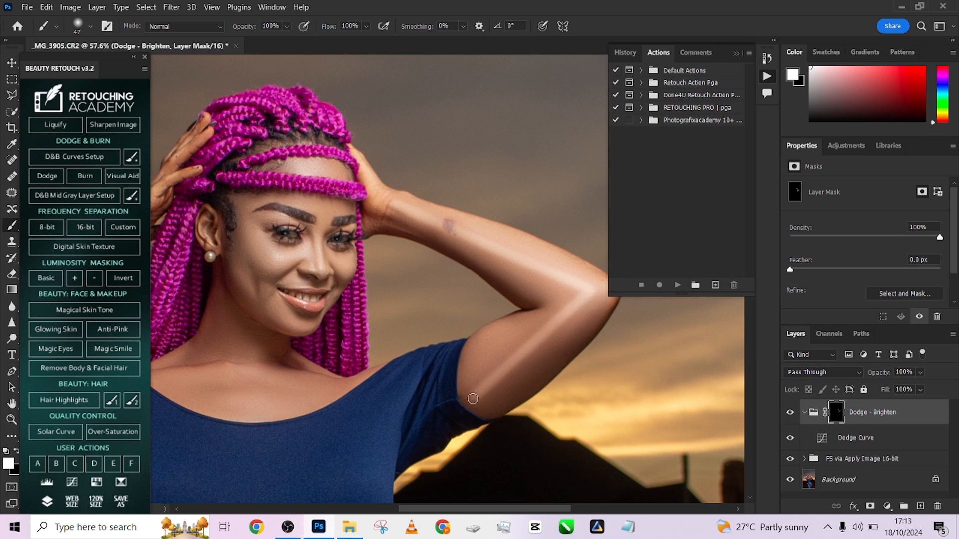
- Paint a matching highlight on the opposite arm, from the wrist to the elbow and down the upper arm to the sleeve
{"action": "scroll", "coordinate": [261, 368], "scroll_direction": "left", "scroll_amount": 10}
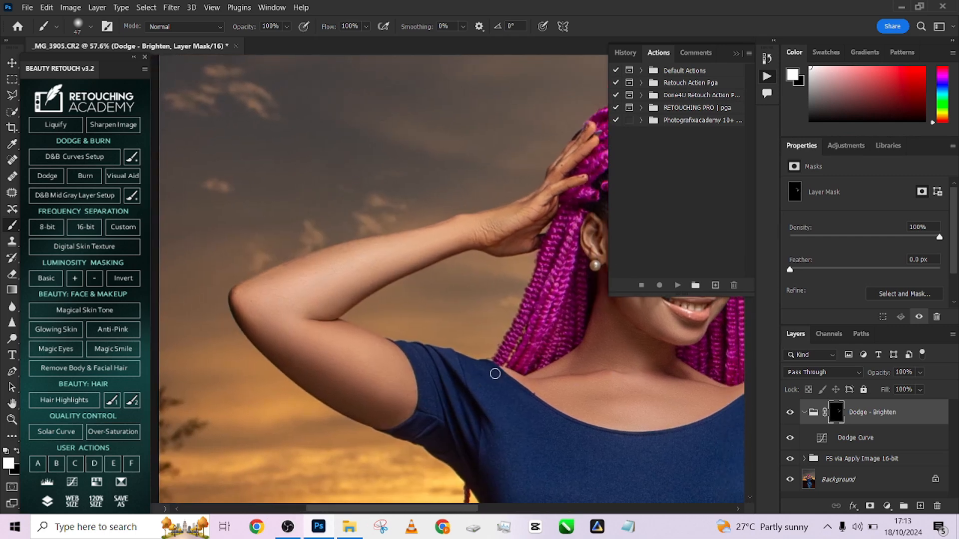
{"action": "left_click", "coordinate": [482, 225], "text": "shift"}
{"action": "key", "text": "ctrl+z"}
{"action": "left_click", "coordinate": [268, 309], "text": "shift"}
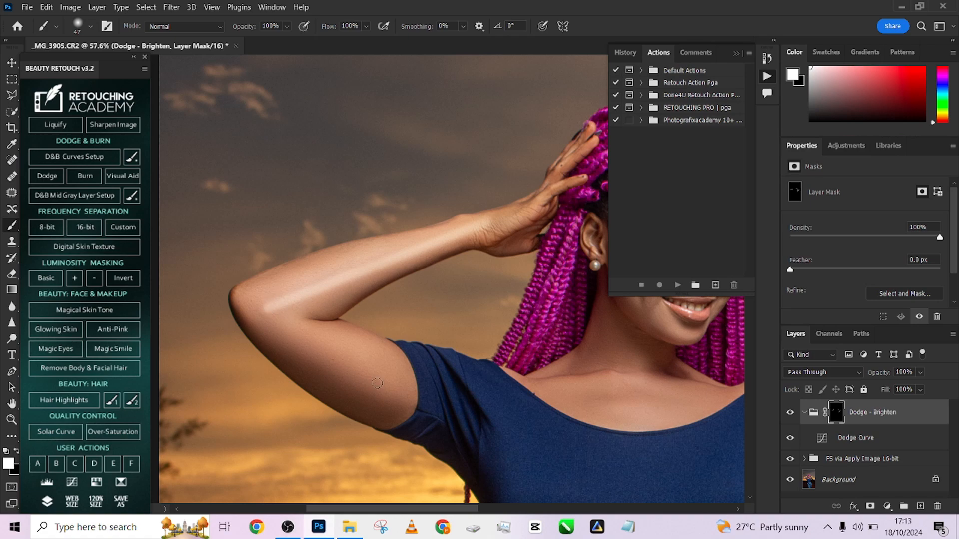
{"action": "left_click", "coordinate": [399, 403], "text": "shift"}
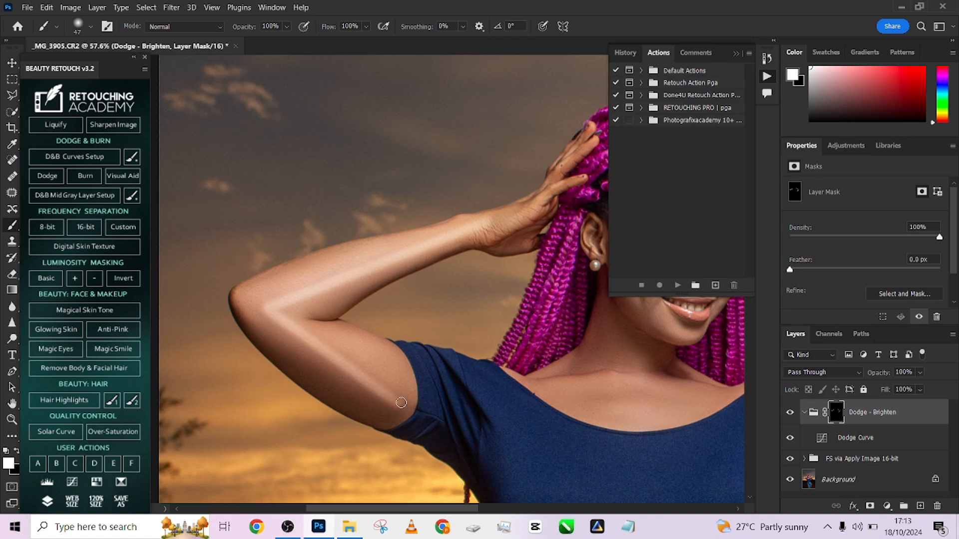
- Feather the Dodge - Brighten mask to 34.4 px to soften the arm highlights, checking the portrait with the group hidden and shown
{"action": "scroll", "coordinate": [340, 325], "scroll_direction": "down", "scroll_amount": 4}
{"action": "left_click_drag", "start_coordinate": [425, 340], "coordinate": [357, 313]}
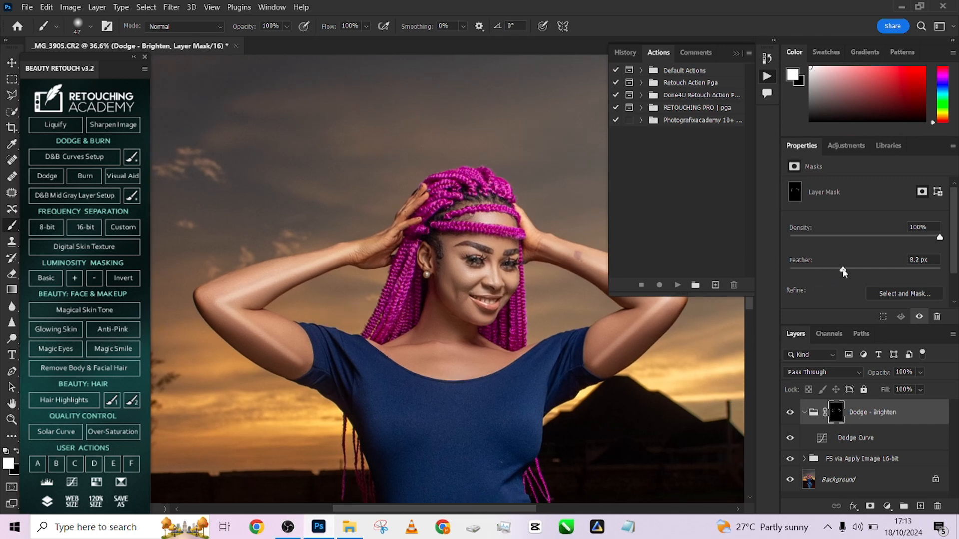
{"action": "left_click_drag", "start_coordinate": [843, 272], "coordinate": [861, 271]}
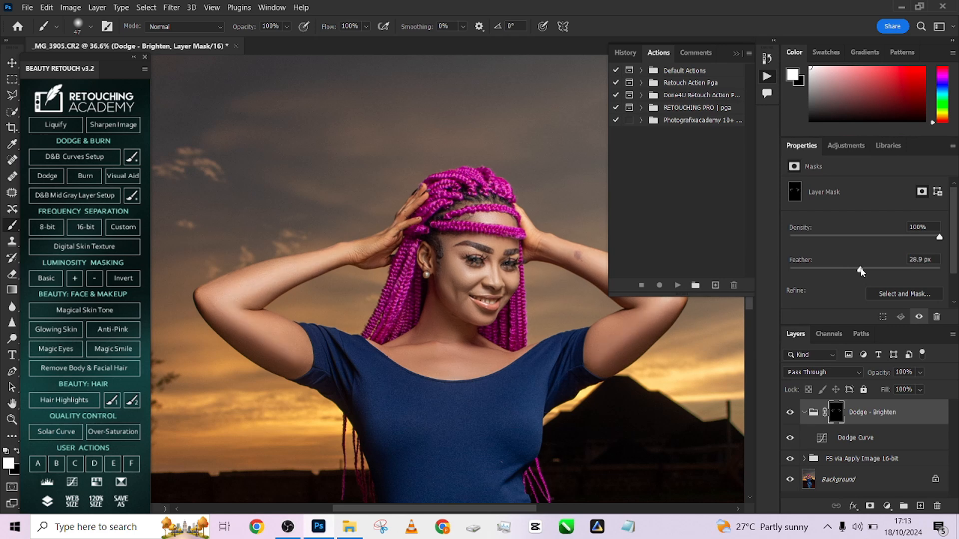
{"action": "left_click_drag", "start_coordinate": [601, 351], "coordinate": [546, 364]}
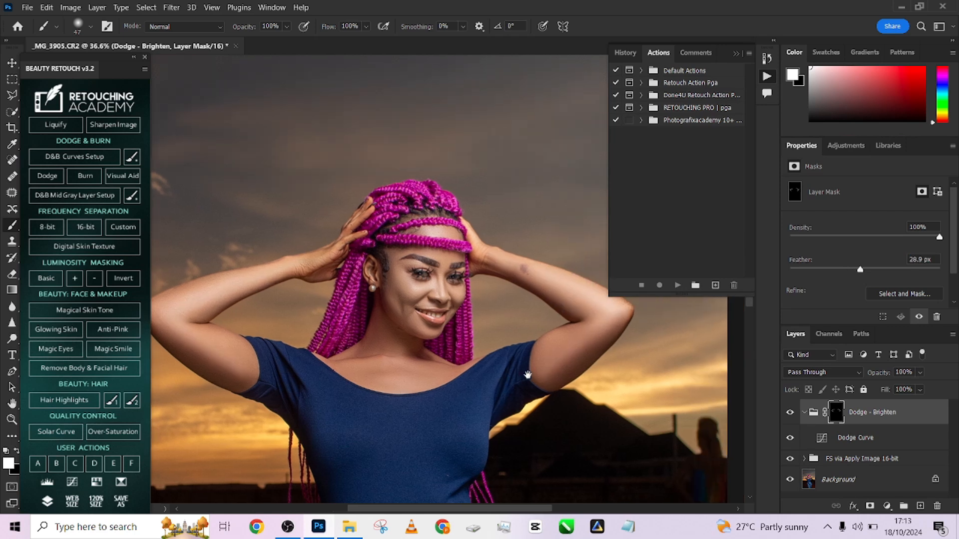
{"action": "left_click", "coordinate": [790, 414]}
{"action": "left_click", "coordinate": [790, 416]}
{"action": "left_click", "coordinate": [789, 415]}
{"action": "left_click", "coordinate": [789, 416]}
{"action": "scroll", "coordinate": [533, 277], "scroll_direction": "down", "scroll_amount": 3}
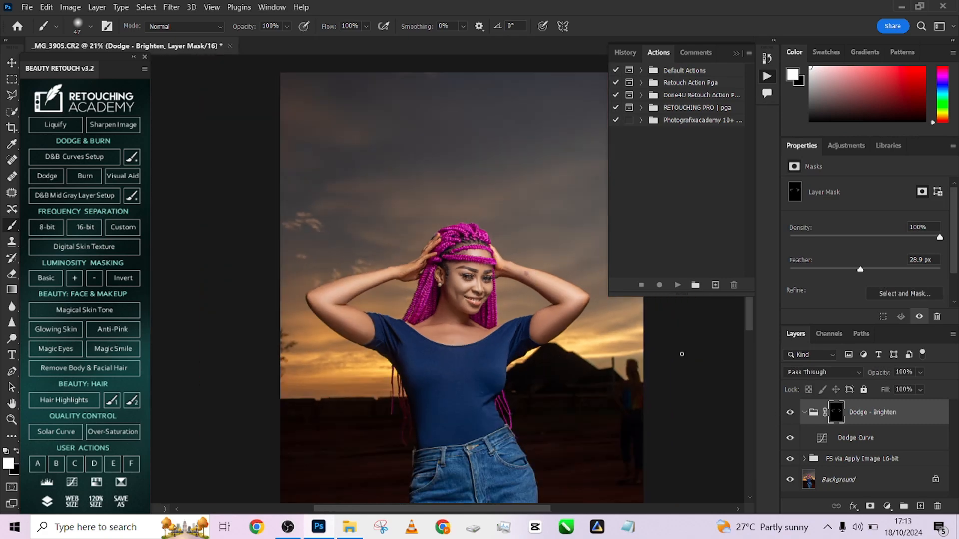
{"action": "left_click_drag", "start_coordinate": [861, 271], "coordinate": [864, 271]}
- Create the D&B Curves Setup with its black-and-white visual aid, and select the Dodge Curve mask in the Dodge & Burn group
{"action": "scroll", "coordinate": [503, 276], "scroll_direction": "up", "scroll_amount": 3}
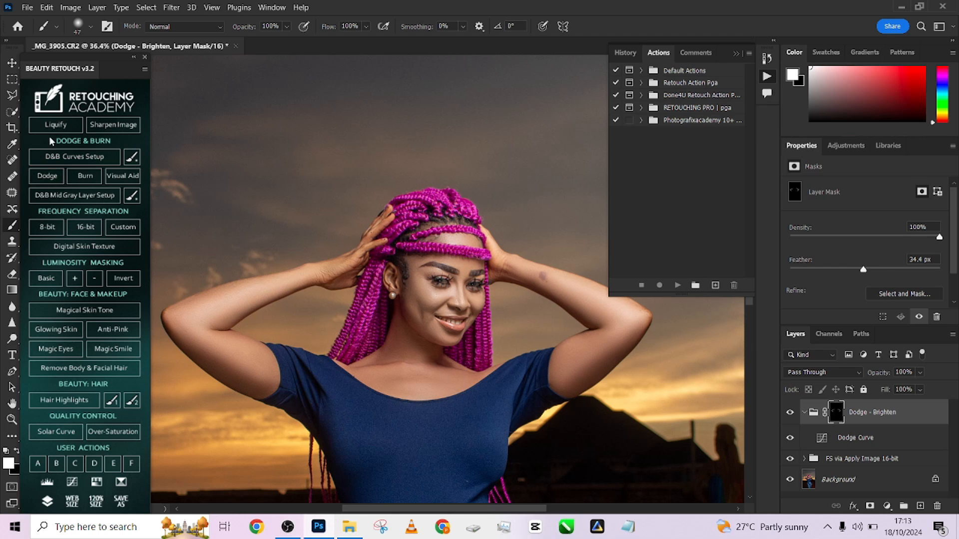
{"action": "left_click", "coordinate": [85, 174]}
{"action": "left_click", "coordinate": [122, 176]}
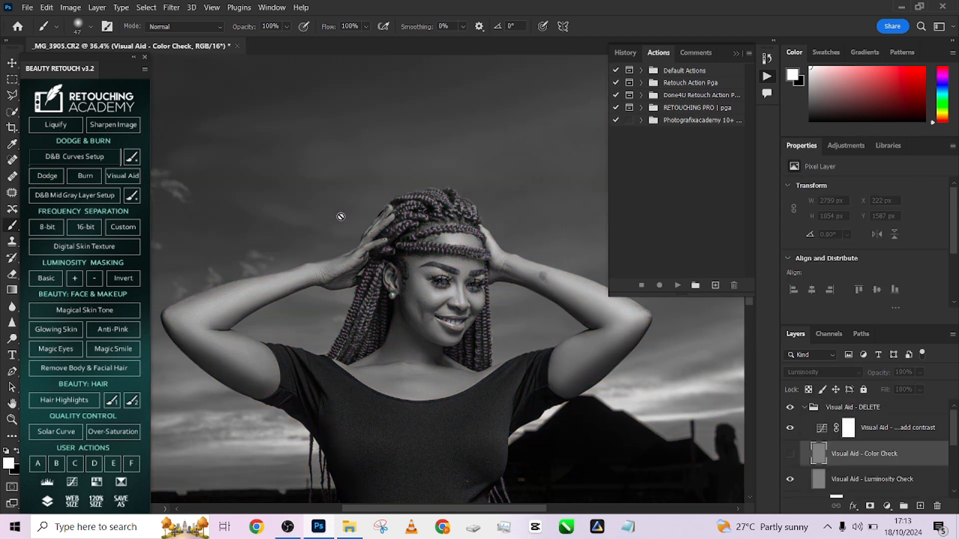
{"action": "scroll", "coordinate": [846, 436], "scroll_direction": "down", "scroll_amount": 2}
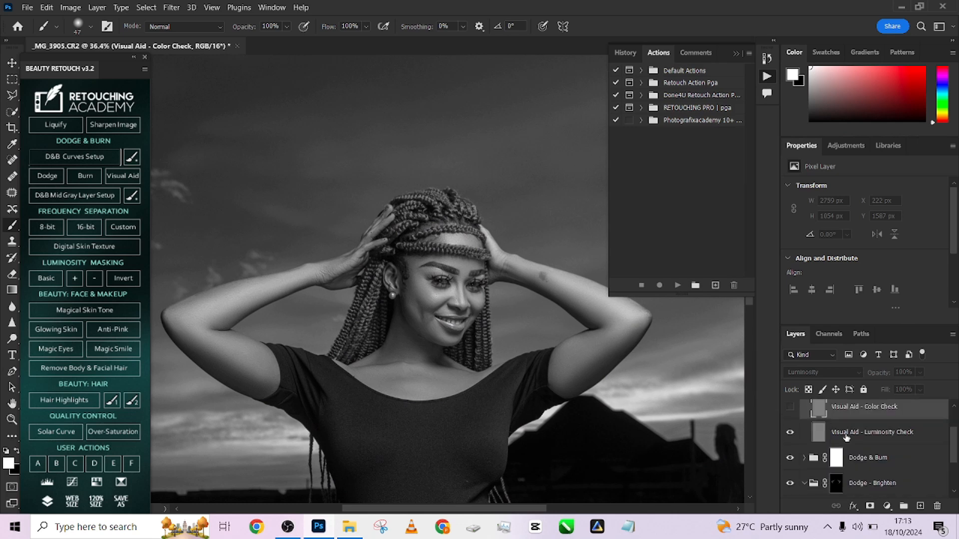
{"action": "left_click", "coordinate": [806, 460]}
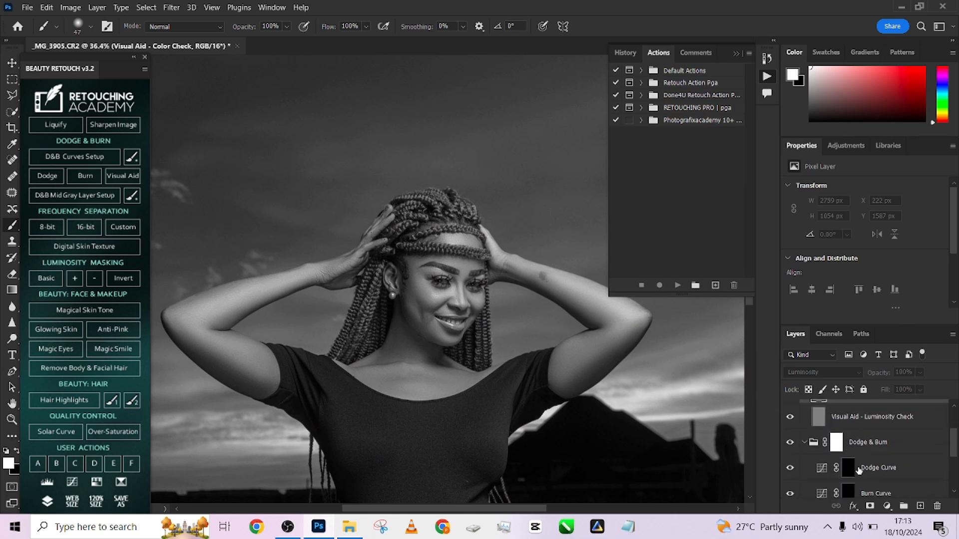
{"action": "left_click", "coordinate": [847, 467]}
- Set the brush flow to 2% and its size to about 40 px for fine dodging on the face
{"action": "left_click", "coordinate": [359, 29]}
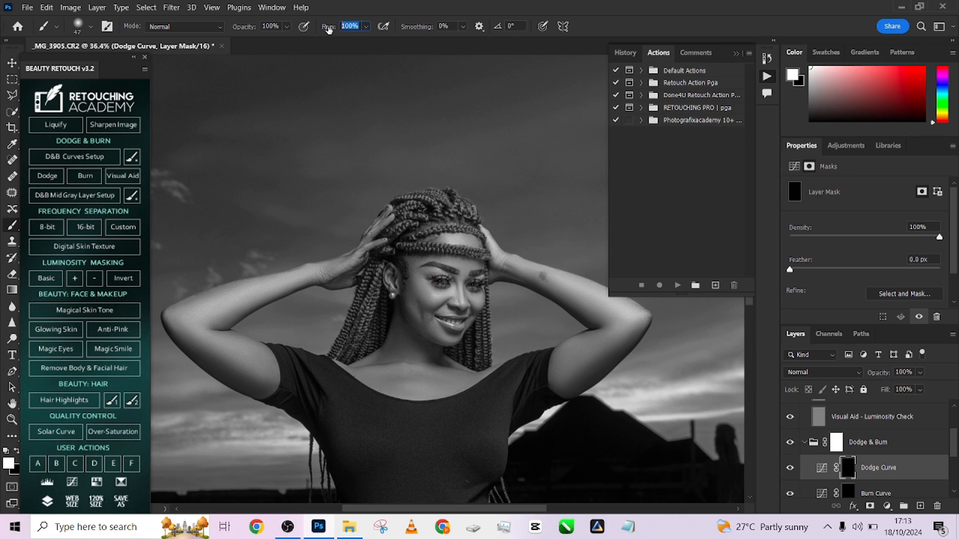
{"action": "type", "text": "2"}
{"action": "key", "text": "Return"}
{"action": "scroll", "coordinate": [449, 314], "scroll_direction": "up", "scroll_amount": 4}
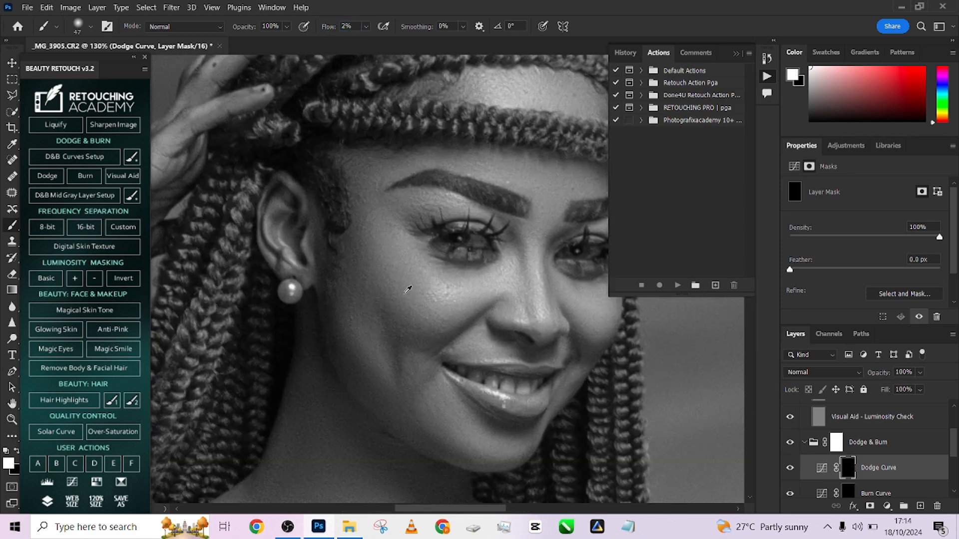
{"action": "key", "text": "bracketright"}
{"action": "key", "text": "bracketright"}
{"action": "mouse_move", "coordinate": [436, 290]}
{"action": "left_mouse_down"}
{"action": "mouse_move", "coordinate": [420, 272]}
{"action": "mouse_move", "coordinate": [440, 293]}
{"action": "mouse_move", "coordinate": [481, 288]}
{"action": "mouse_move", "coordinate": [443, 304]}
{"action": "mouse_move", "coordinate": [376, 212]}
{"action": "left_mouse_up"}
{"action": "key", "text": "space"}
{"action": "key", "text": "bracketleft"}
{"action": "key", "text": "bracketleft"}
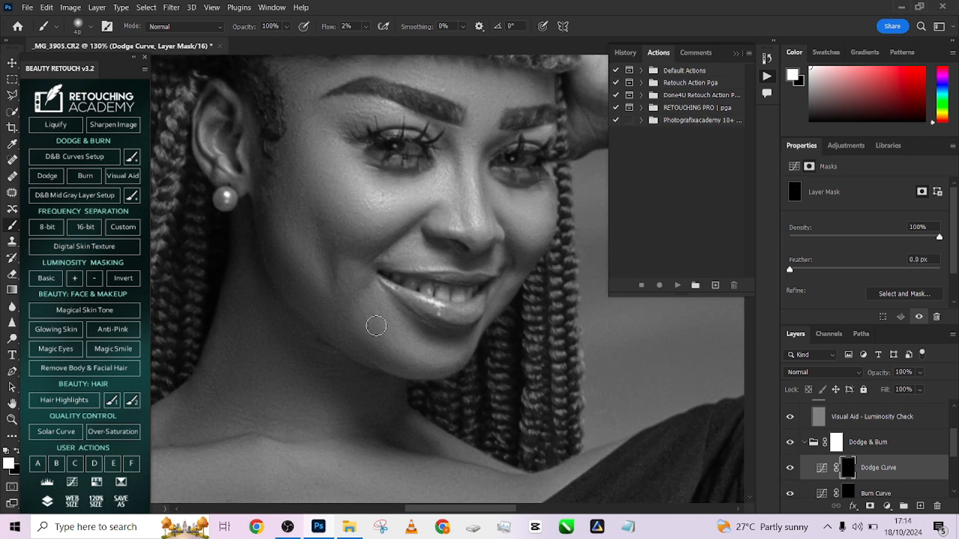
- Dodge the darker tones on the lower cheek beside the mouth and along the nose on the Dodge Curve mask
{"action": "mouse_move", "coordinate": [372, 329]}
{"action": "left_mouse_down"}
{"action": "mouse_move", "coordinate": [434, 362]}
{"action": "mouse_move", "coordinate": [399, 345]}
{"action": "mouse_move", "coordinate": [419, 357]}
{"action": "mouse_move", "coordinate": [462, 357]}
{"action": "mouse_move", "coordinate": [383, 332]}
{"action": "left_mouse_up"}
{"action": "key", "text": "bracketleft"}
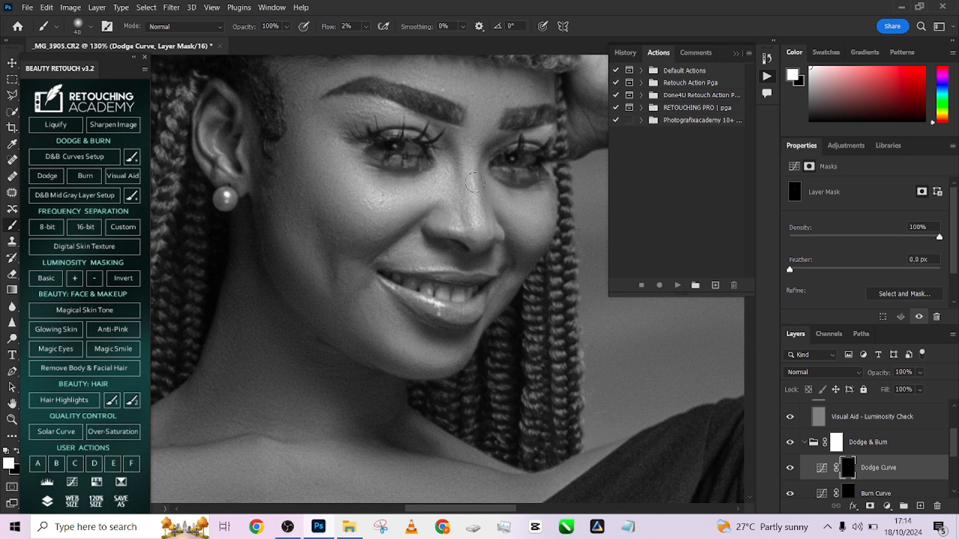
{"action": "mouse_move", "coordinate": [470, 207]}
{"action": "left_mouse_down"}
{"action": "mouse_move", "coordinate": [475, 195]}
{"action": "mouse_move", "coordinate": [475, 230]}
{"action": "mouse_move", "coordinate": [477, 219]}
{"action": "left_mouse_up"}
{"action": "scroll", "coordinate": [471, 145], "scroll_direction": "up", "scroll_amount": 1}
{"action": "key", "text": "bracketleft"}
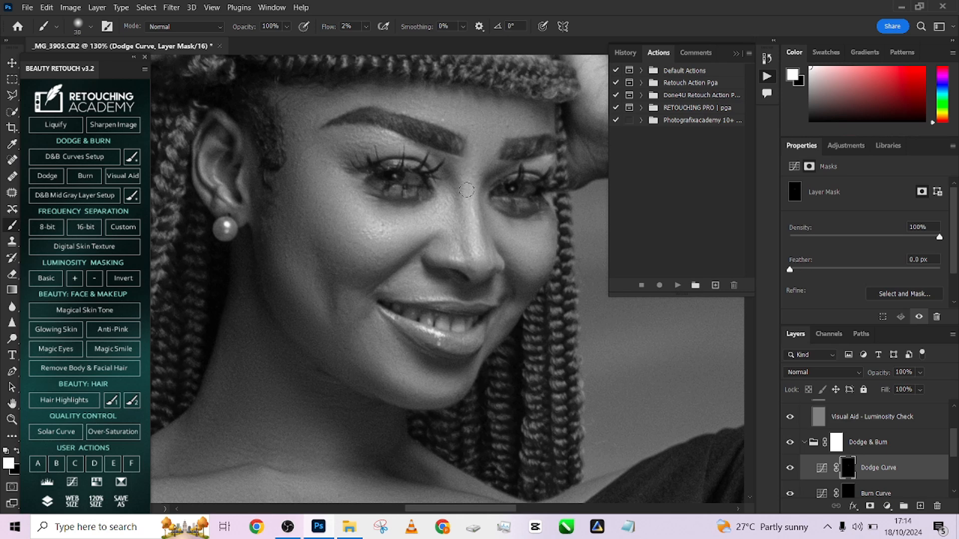
- Dodge the forehead above the eyebrows with a brush of about 60 px and the far cheek at about 45 px
{"action": "key", "text": "bracketright"}
{"action": "key", "text": "bracketright"}
{"action": "key", "text": "bracketright"}
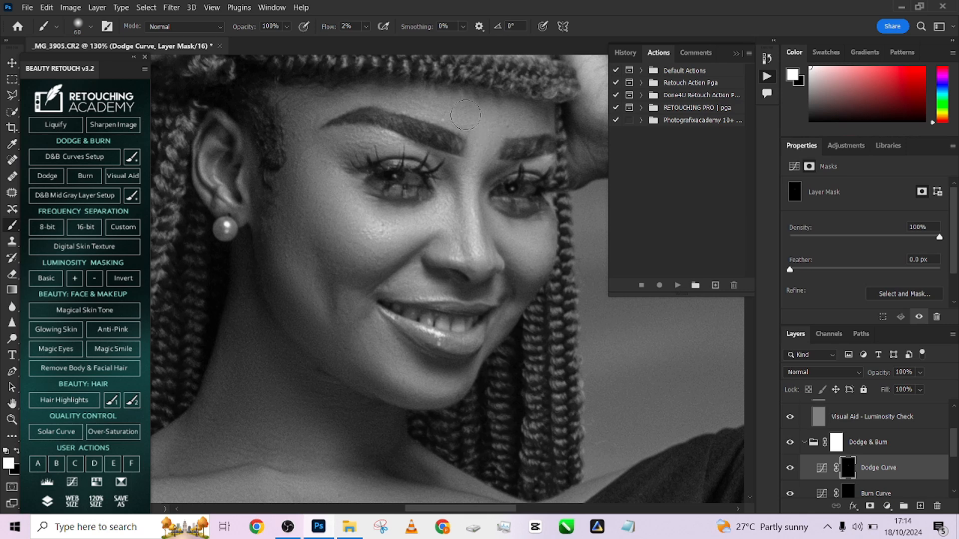
{"action": "key", "text": "bracketleft"}
{"action": "key", "text": "bracketleft"}
{"action": "key", "text": "bracketleft"}
{"action": "key", "text": "bracketleft"}
{"action": "key", "text": "bracketright"}
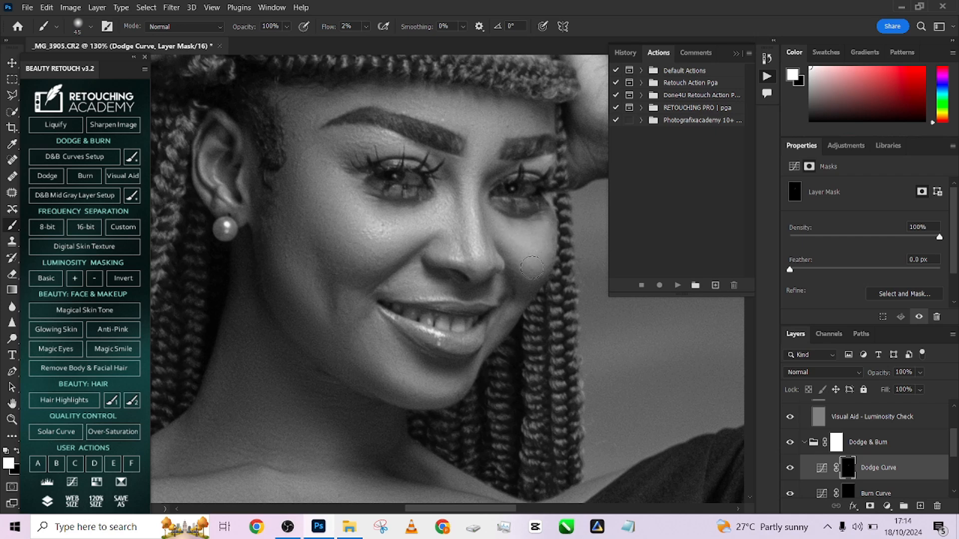
- Dodge the chin and jawline with a larger brush, and the area around the far eye at about 40 px
{"action": "scroll", "coordinate": [532, 268], "scroll_direction": "down", "scroll_amount": 3}
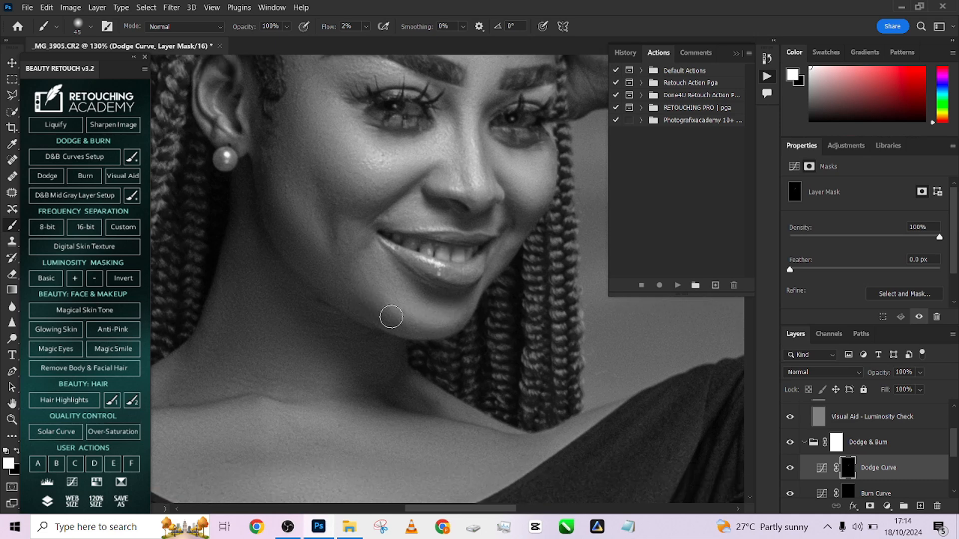
{"action": "key", "text": "bracketright"}
{"action": "key", "text": "bracketright"}
{"action": "key", "text": "bracketright"}
{"action": "scroll", "coordinate": [335, 153], "scroll_direction": "up", "scroll_amount": 5}
{"action": "key", "text": "bracketleft"}
{"action": "key", "text": "bracketleft"}
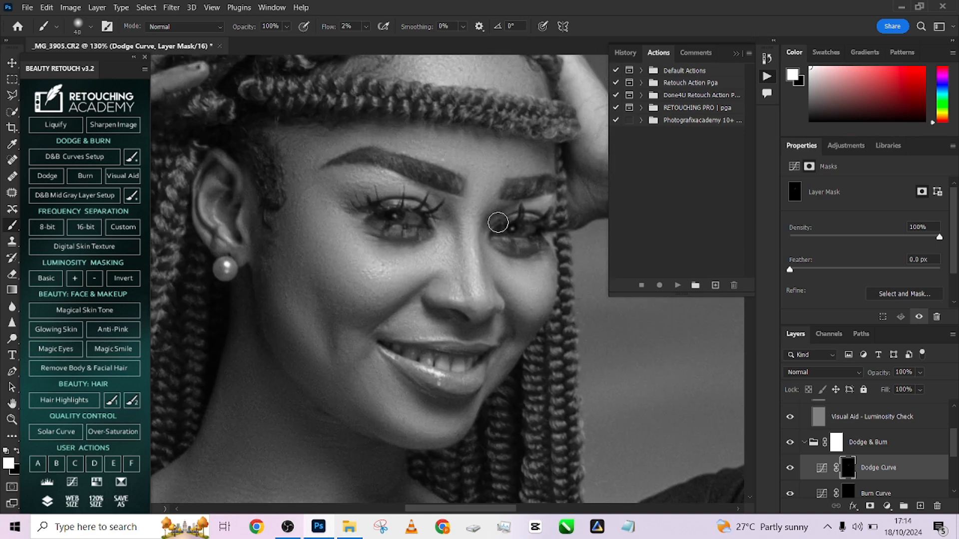
- Dodge the upper forehead between the braids with a brush of about 45 px
{"action": "scroll", "coordinate": [499, 217], "scroll_direction": "up", "scroll_amount": 2}
{"action": "key", "text": "bracketleft"}
{"action": "key", "text": "bracketright"}
{"action": "key", "text": "bracketright"}
{"action": "key", "text": "bracketright"}
{"action": "left_click_drag", "start_coordinate": [433, 91], "coordinate": [427, 96]}
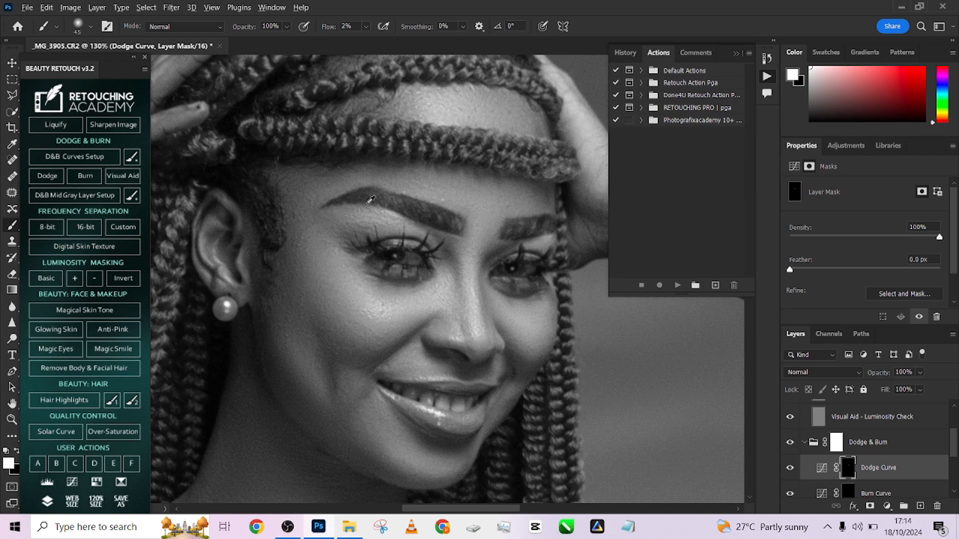
- Dodge the collarbone and upper chest on the Dodge Curve mask with a brush of about 45 px
{"action": "scroll", "coordinate": [371, 200], "scroll_direction": "down", "scroll_amount": 4}
{"action": "left_click_drag", "start_coordinate": [436, 337], "coordinate": [489, 264]}
{"action": "scroll", "coordinate": [370, 300], "scroll_direction": "up", "scroll_amount": 2}
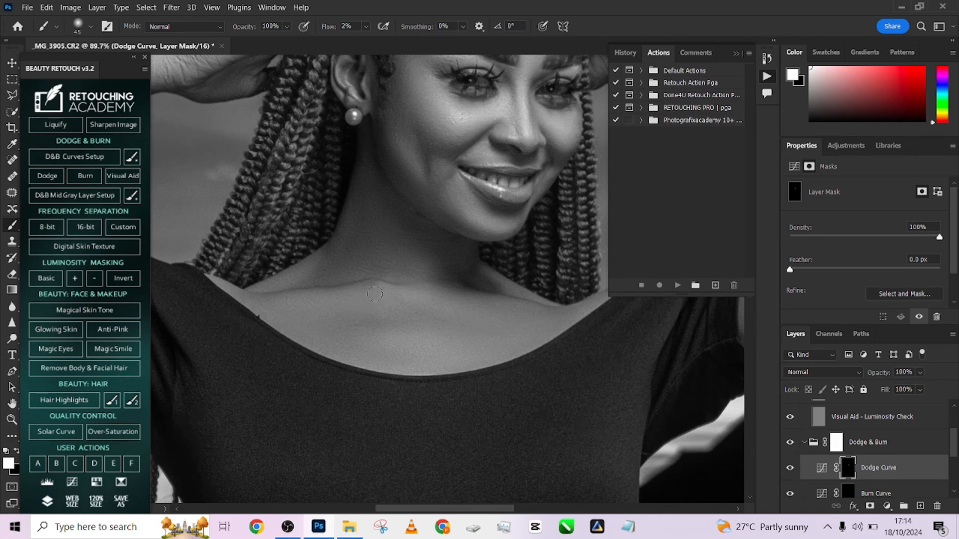
{"action": "mouse_move", "coordinate": [375, 295]}
{"action": "left_mouse_down"}
{"action": "mouse_move", "coordinate": [276, 298]}
{"action": "mouse_move", "coordinate": [375, 292]}
{"action": "mouse_move", "coordinate": [343, 287]}
{"action": "mouse_move", "coordinate": [448, 293]}
{"action": "mouse_move", "coordinate": [382, 285]}
{"action": "mouse_move", "coordinate": [573, 312]}
{"action": "mouse_move", "coordinate": [360, 290]}
{"action": "mouse_move", "coordinate": [289, 297]}
{"action": "mouse_move", "coordinate": [310, 268]}
{"action": "mouse_move", "coordinate": [292, 273]}
{"action": "left_mouse_up"}
{"action": "key", "text": "ctrl+0"}
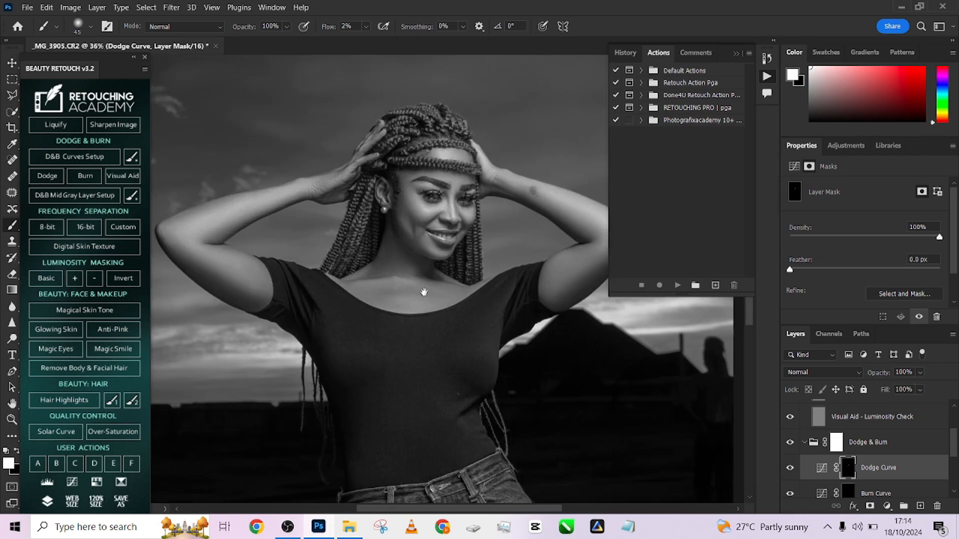
- Dodge the raised arms on the Dodge Curve mask with a brush of about 116 px
{"action": "left_click_drag", "start_coordinate": [424, 292], "coordinate": [332, 302]}
{"action": "left_click_drag", "start_coordinate": [555, 265], "coordinate": [594, 265]}
{"action": "mouse_move", "coordinate": [423, 312]}
{"action": "left_mouse_down"}
{"action": "mouse_move", "coordinate": [455, 287]}
{"action": "mouse_move", "coordinate": [392, 334]}
{"action": "mouse_move", "coordinate": [439, 307]}
{"action": "mouse_move", "coordinate": [429, 314]}
{"action": "mouse_move", "coordinate": [507, 229]}
{"action": "mouse_move", "coordinate": [505, 252]}
{"action": "left_mouse_up"}
{"action": "left_click_drag", "start_coordinate": [484, 247], "coordinate": [689, 245]}
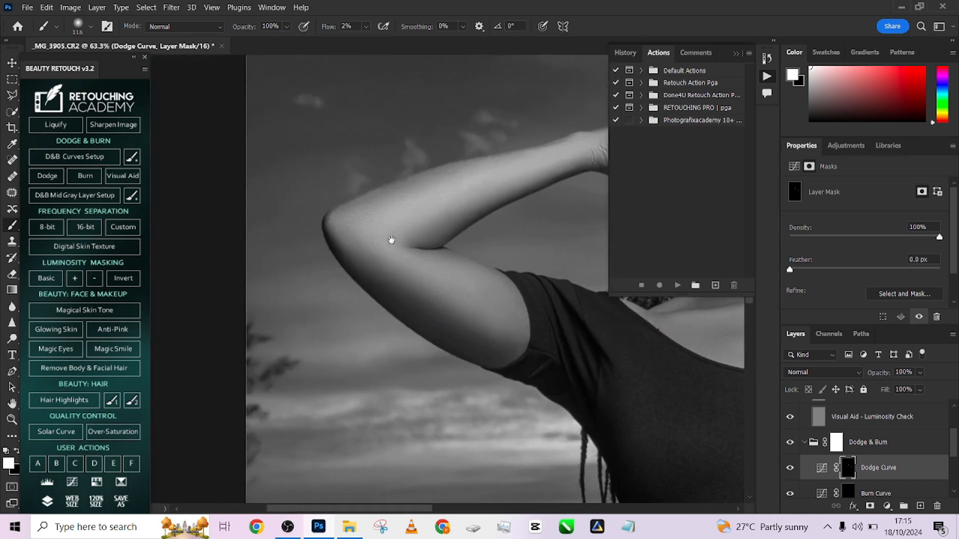
{"action": "left_click_drag", "start_coordinate": [392, 240], "coordinate": [477, 238]}
{"action": "mouse_move", "coordinate": [488, 271]}
{"action": "left_mouse_down"}
{"action": "mouse_move", "coordinate": [601, 328]}
{"action": "mouse_move", "coordinate": [555, 316]}
{"action": "mouse_move", "coordinate": [572, 326]}
{"action": "mouse_move", "coordinate": [499, 288]}
{"action": "mouse_move", "coordinate": [478, 263]}
{"action": "left_mouse_up"}
{"action": "scroll", "coordinate": [544, 301], "scroll_direction": "down", "scroll_amount": 3}
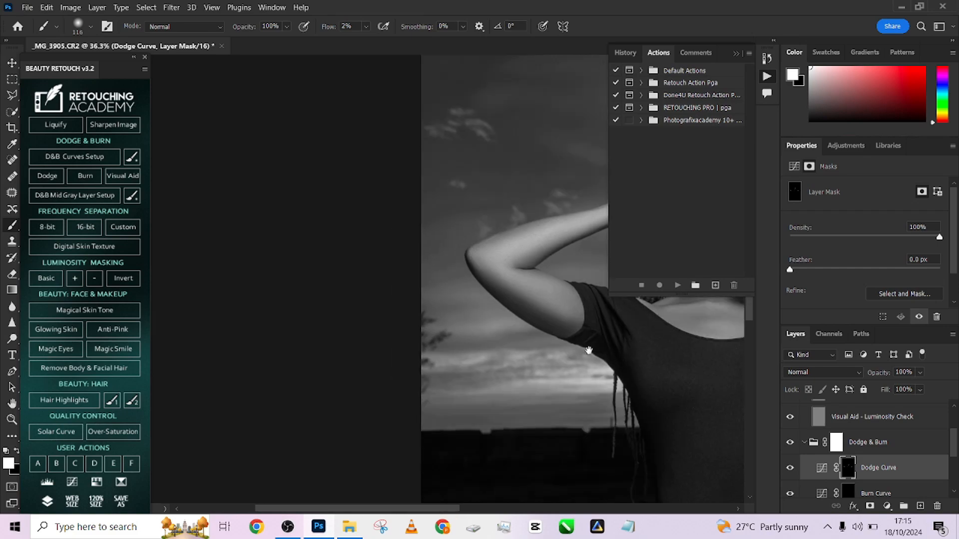
{"action": "left_click_drag", "start_coordinate": [589, 351], "coordinate": [340, 368]}
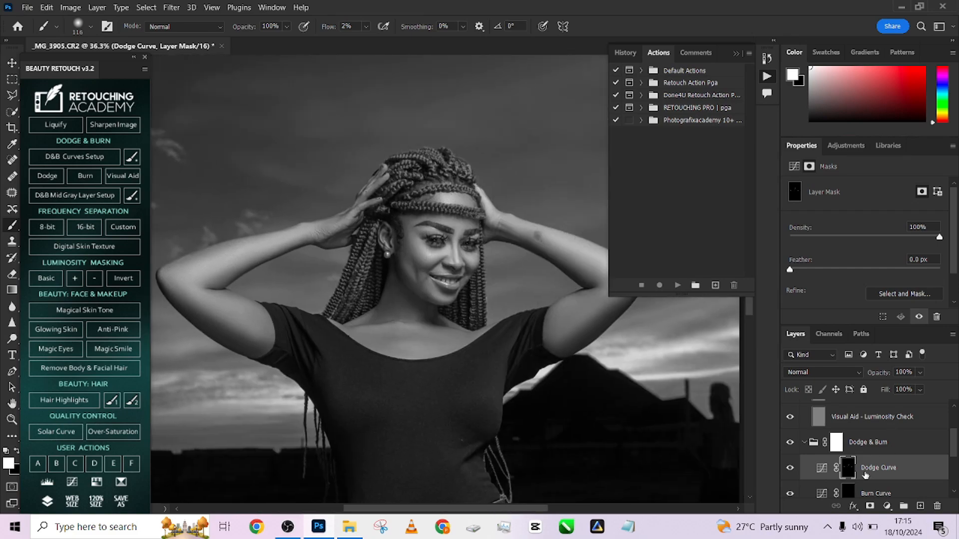
- On the Burn Curve mask, burn along the nose and the cheek hollow with a brush of about 28 px
{"action": "left_click", "coordinate": [847, 490]}
{"action": "scroll", "coordinate": [557, 284], "scroll_direction": "up", "scroll_amount": 4}
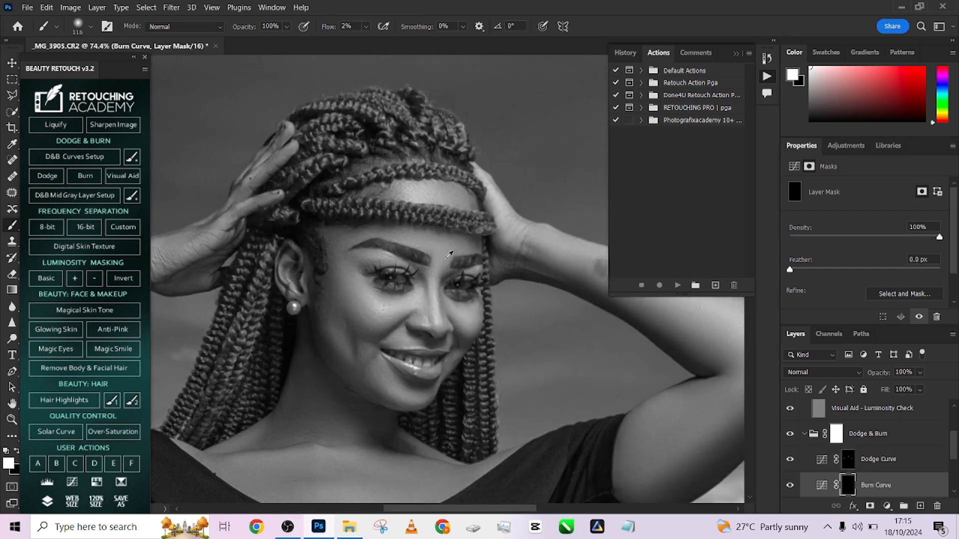
{"action": "mouse_move", "coordinate": [418, 290]}
{"action": "left_mouse_down"}
{"action": "mouse_move", "coordinate": [386, 296]}
{"action": "mouse_move", "coordinate": [426, 288]}
{"action": "left_mouse_up"}
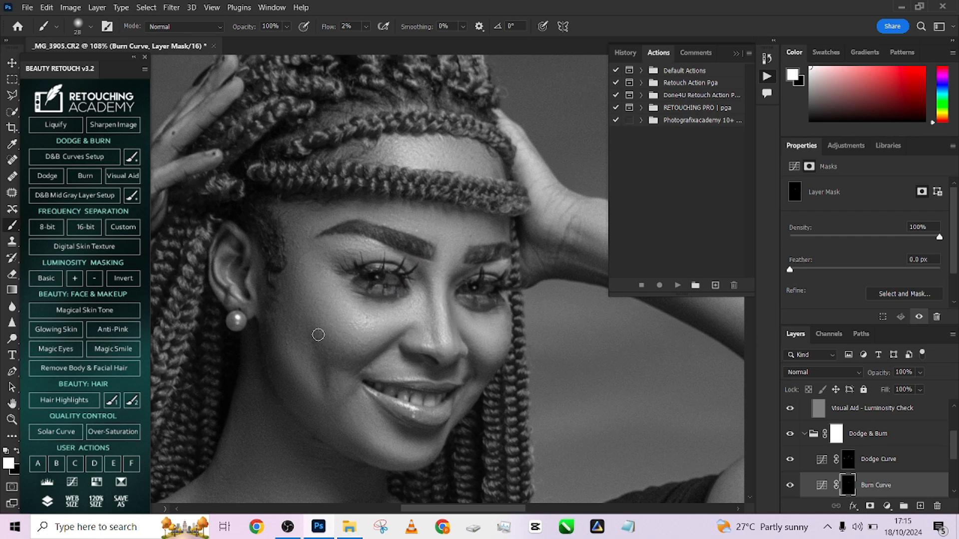
{"action": "left_click_drag", "start_coordinate": [316, 336], "coordinate": [310, 339]}
{"action": "mouse_move", "coordinate": [330, 394]}
{"action": "left_mouse_down"}
{"action": "mouse_move", "coordinate": [300, 285]}
{"action": "mouse_move", "coordinate": [362, 355]}
{"action": "mouse_move", "coordinate": [371, 342]}
{"action": "mouse_move", "coordinate": [286, 363]}
{"action": "mouse_move", "coordinate": [290, 318]}
{"action": "mouse_move", "coordinate": [360, 381]}
{"action": "mouse_move", "coordinate": [395, 385]}
{"action": "mouse_move", "coordinate": [272, 321]}
{"action": "mouse_move", "coordinate": [267, 309]}
{"action": "mouse_move", "coordinate": [358, 382]}
{"action": "mouse_move", "coordinate": [425, 389]}
{"action": "mouse_move", "coordinate": [502, 287]}
{"action": "mouse_move", "coordinate": [519, 288]}
{"action": "mouse_move", "coordinate": [522, 265]}
{"action": "left_mouse_up"}
- Burn the edges of the upper forehead between the braids with a brush of about 67 px
{"action": "scroll", "coordinate": [350, 357], "scroll_direction": "down", "scroll_amount": 3}
{"action": "scroll", "coordinate": [522, 265], "scroll_direction": "up", "scroll_amount": 4}
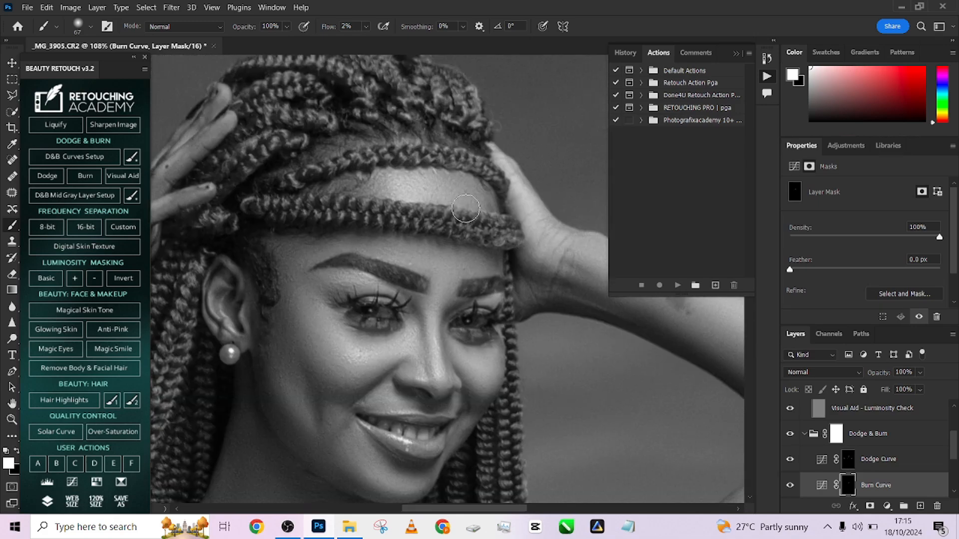
{"action": "mouse_move", "coordinate": [370, 180]}
{"action": "left_mouse_down"}
{"action": "mouse_move", "coordinate": [415, 168]}
{"action": "mouse_move", "coordinate": [366, 173]}
{"action": "mouse_move", "coordinate": [482, 179]}
{"action": "mouse_move", "coordinate": [507, 232]}
{"action": "mouse_move", "coordinate": [485, 244]}
{"action": "mouse_move", "coordinate": [489, 252]}
{"action": "mouse_move", "coordinate": [307, 224]}
{"action": "mouse_move", "coordinate": [403, 217]}
{"action": "mouse_move", "coordinate": [464, 234]}
{"action": "left_mouse_up"}
{"action": "scroll", "coordinate": [434, 240], "scroll_direction": "down", "scroll_amount": 2}
{"action": "scroll", "coordinate": [435, 240], "scroll_direction": "down", "scroll_amount": 3}
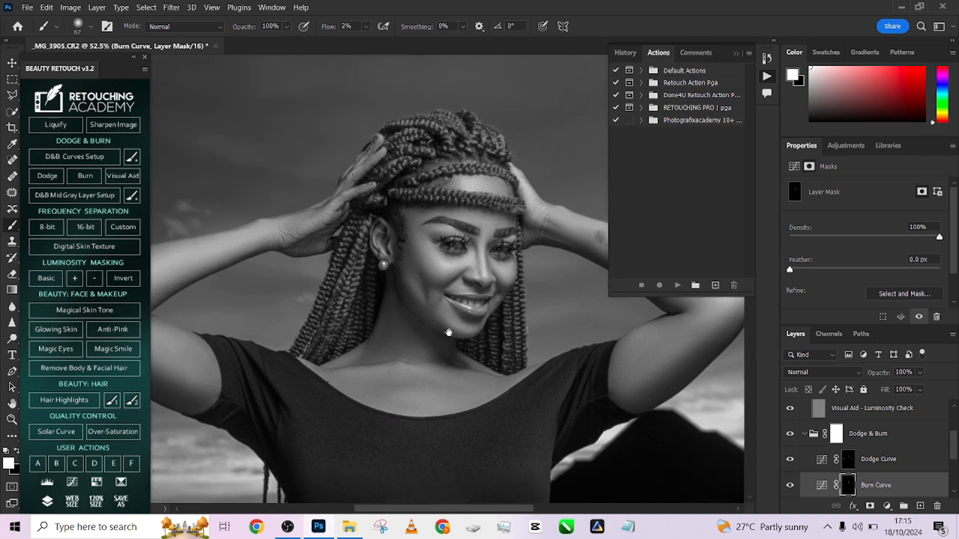
- Burn the neck and collarbone area on the Burn Curve mask with a brush of about 89 px
{"action": "right_click", "coordinate": [402, 392], "text": "alt"}
{"action": "mouse_move", "coordinate": [403, 381]}
{"action": "left_mouse_down"}
{"action": "mouse_move", "coordinate": [394, 379]}
{"action": "mouse_move", "coordinate": [474, 391]}
{"action": "left_mouse_up"}
{"action": "scroll", "coordinate": [422, 336], "scroll_direction": "down", "scroll_amount": 2}
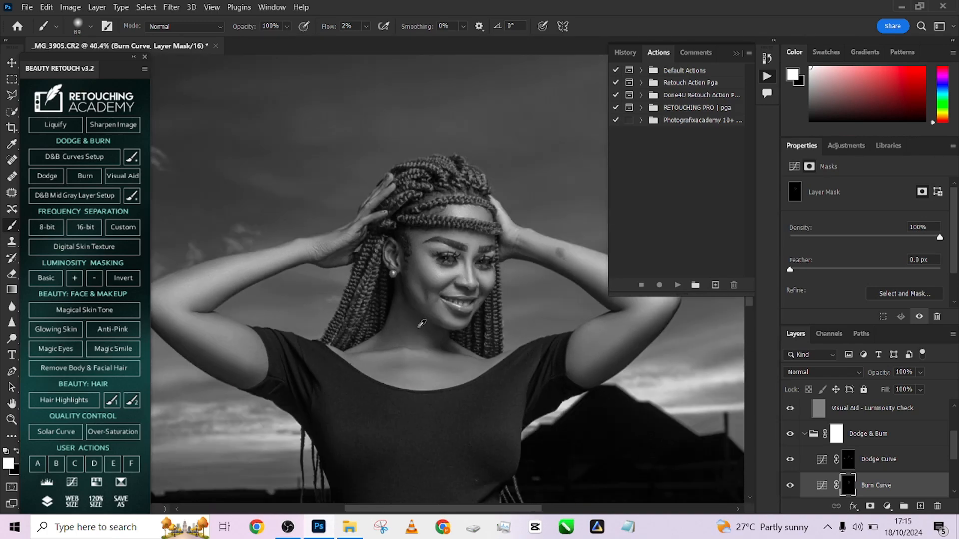
- Burn the shadow side of the raised forearm and upper arm with a brush of about 89 px
{"action": "scroll", "coordinate": [295, 274], "scroll_direction": "up", "scroll_amount": 5}
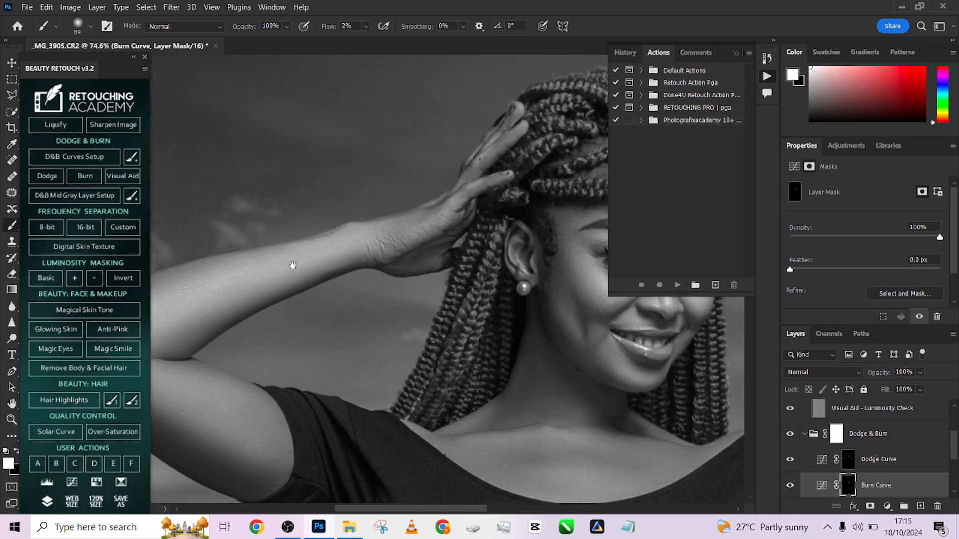
{"action": "mouse_move", "coordinate": [436, 249]}
{"action": "left_mouse_down"}
{"action": "mouse_move", "coordinate": [275, 327]}
{"action": "mouse_move", "coordinate": [468, 248]}
{"action": "mouse_move", "coordinate": [455, 223]}
{"action": "mouse_move", "coordinate": [199, 290]}
{"action": "left_mouse_up"}
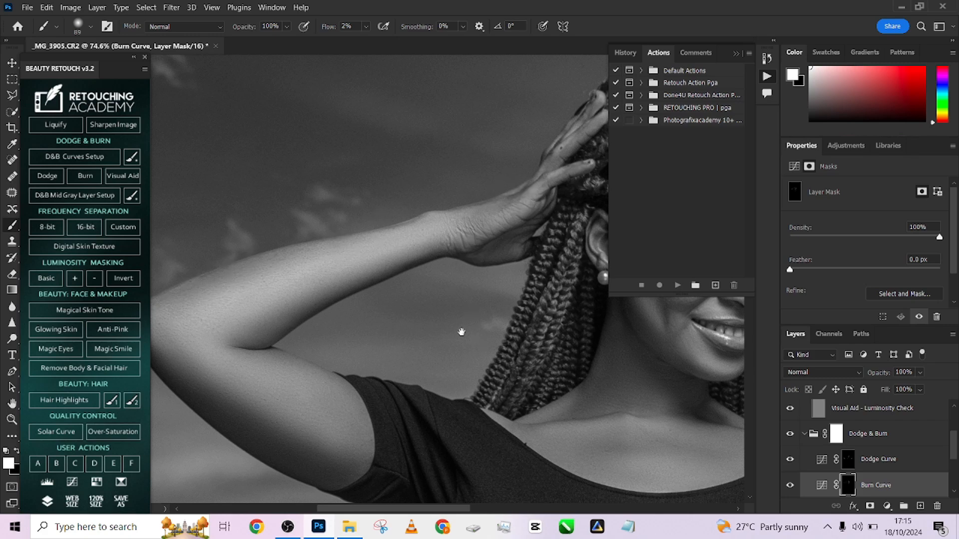
{"action": "scroll", "coordinate": [403, 321], "scroll_direction": "right", "scroll_amount": 10}
{"action": "mouse_move", "coordinate": [406, 212]}
{"action": "left_mouse_down"}
{"action": "mouse_move", "coordinate": [507, 280]}
{"action": "mouse_move", "coordinate": [395, 225]}
{"action": "mouse_move", "coordinate": [481, 284]}
{"action": "mouse_move", "coordinate": [386, 204]}
{"action": "mouse_move", "coordinate": [278, 173]}
{"action": "mouse_move", "coordinate": [364, 170]}
{"action": "mouse_move", "coordinate": [486, 203]}
{"action": "mouse_move", "coordinate": [560, 240]}
{"action": "mouse_move", "coordinate": [605, 282]}
{"action": "mouse_move", "coordinate": [590, 313]}
{"action": "mouse_move", "coordinate": [487, 391]}
{"action": "left_mouse_up"}
{"action": "scroll", "coordinate": [487, 391], "scroll_direction": "down", "scroll_amount": 5}
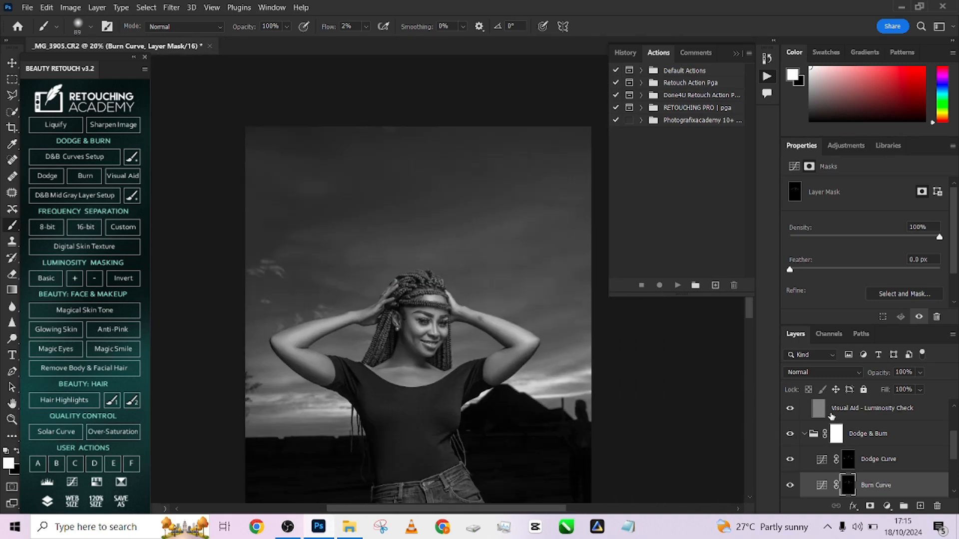
- Hide the Visual Aid - DELETE group and collapse the Dodge & Burn group
{"action": "scroll", "coordinate": [828, 422], "scroll_direction": "up", "scroll_amount": 3}
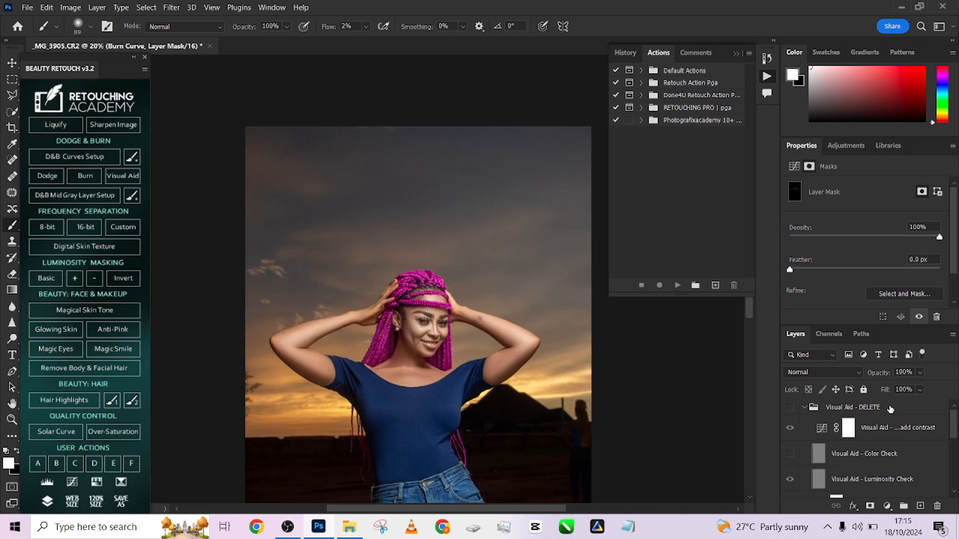
{"action": "scroll", "coordinate": [824, 446], "scroll_direction": "down", "scroll_amount": 3}
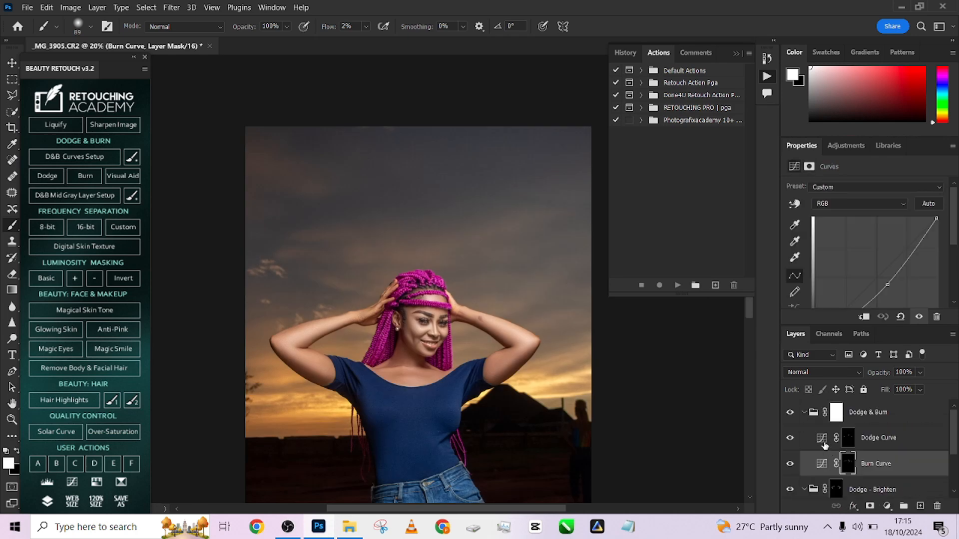
{"action": "left_click", "coordinate": [805, 414]}
{"action": "scroll", "coordinate": [395, 345], "scroll_direction": "up", "scroll_amount": 4}
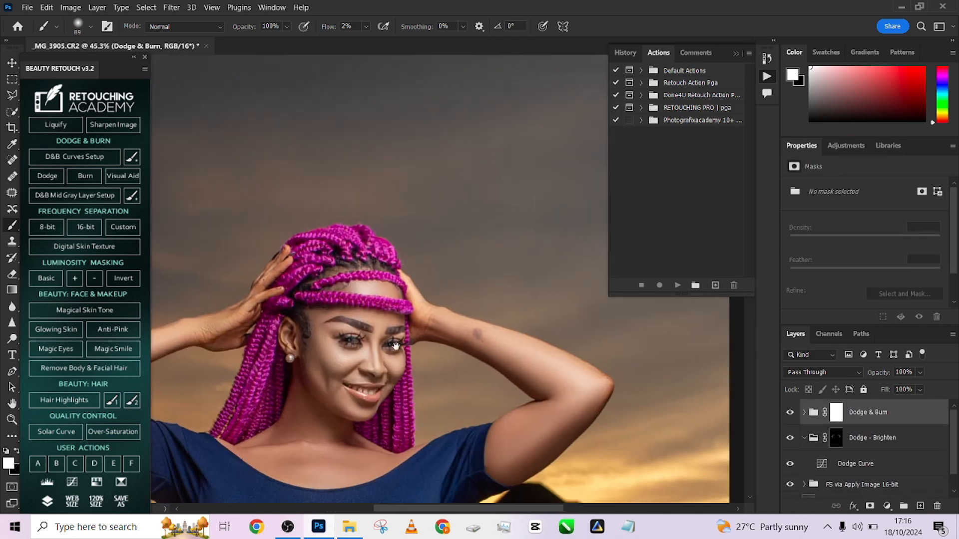
- Compare the portrait before and after by toggling the visibility of the Dodge & Burn and Dodge - Brighten groups
{"action": "left_click_drag", "start_coordinate": [396, 345], "coordinate": [523, 279]}
{"action": "left_click", "coordinate": [788, 416]}
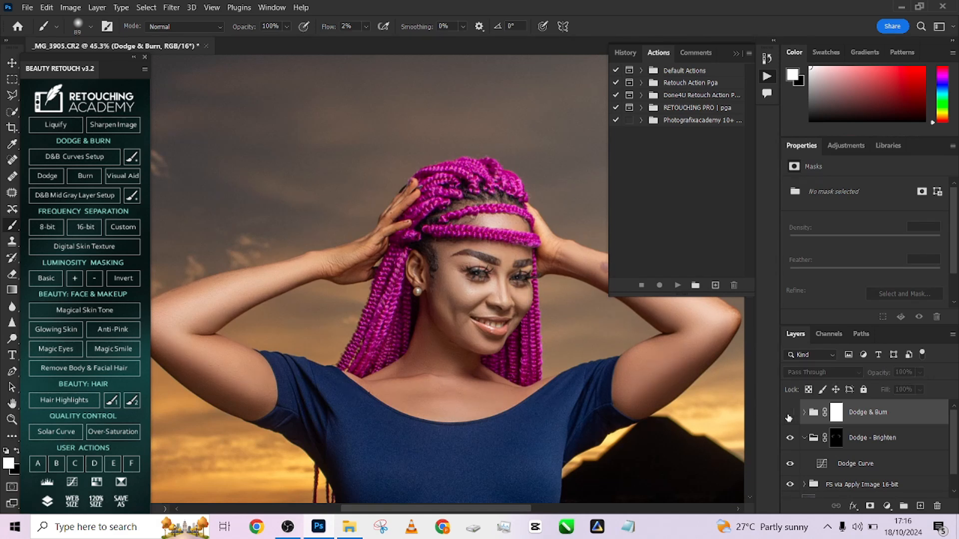
{"action": "left_click", "coordinate": [788, 417]}
{"action": "left_click", "coordinate": [788, 417]}
{"action": "left_click", "coordinate": [788, 416]}
{"action": "left_click", "coordinate": [788, 417]}
{"action": "left_click", "coordinate": [788, 416]}
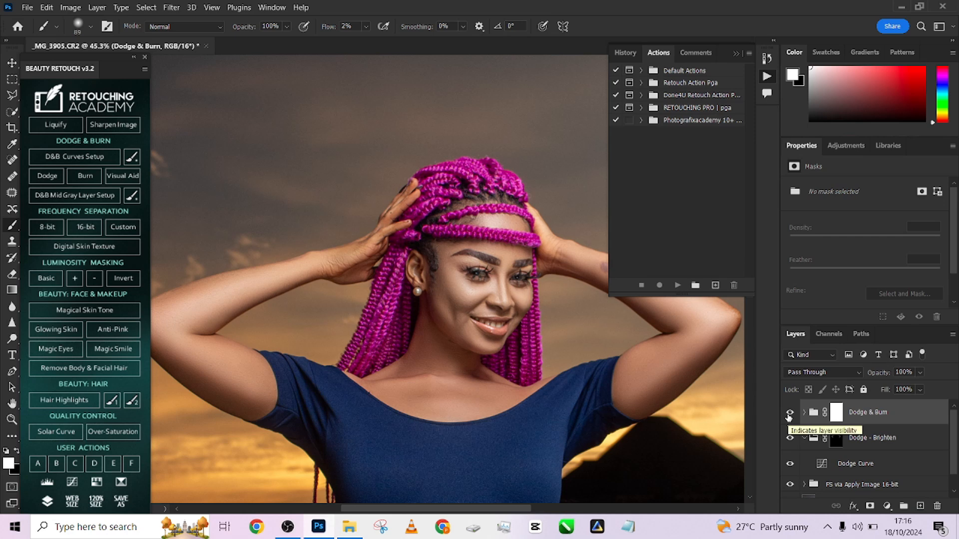
{"action": "left_click", "coordinate": [789, 416]}
{"action": "left_click", "coordinate": [789, 417]}
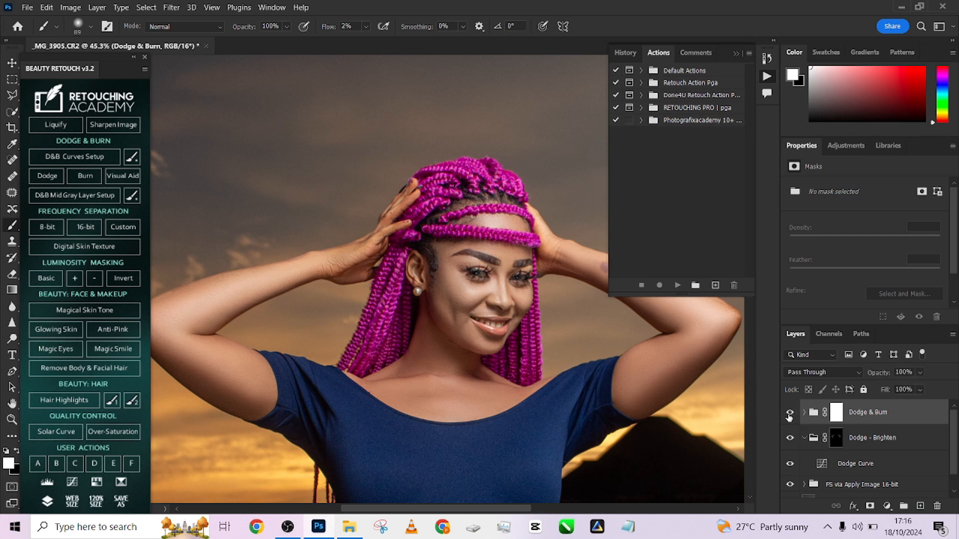
{"action": "left_click", "coordinate": [789, 416]}
{"action": "left_click", "coordinate": [789, 416]}
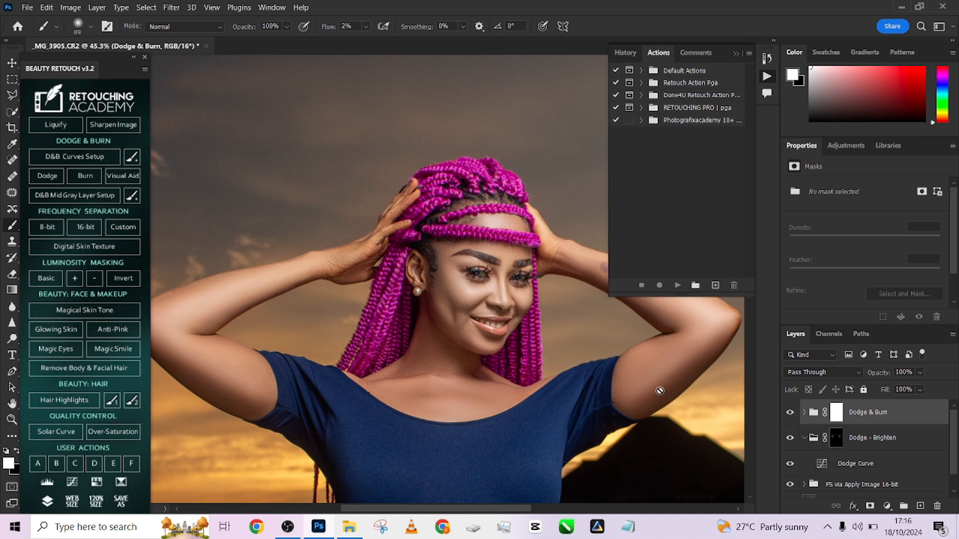
{"action": "left_click", "coordinate": [790, 438]}
{"action": "left_click", "coordinate": [790, 437]}
{"action": "left_click", "coordinate": [791, 414]}
{"action": "left_click", "coordinate": [791, 414]}
{"action": "left_click", "coordinate": [791, 414]}
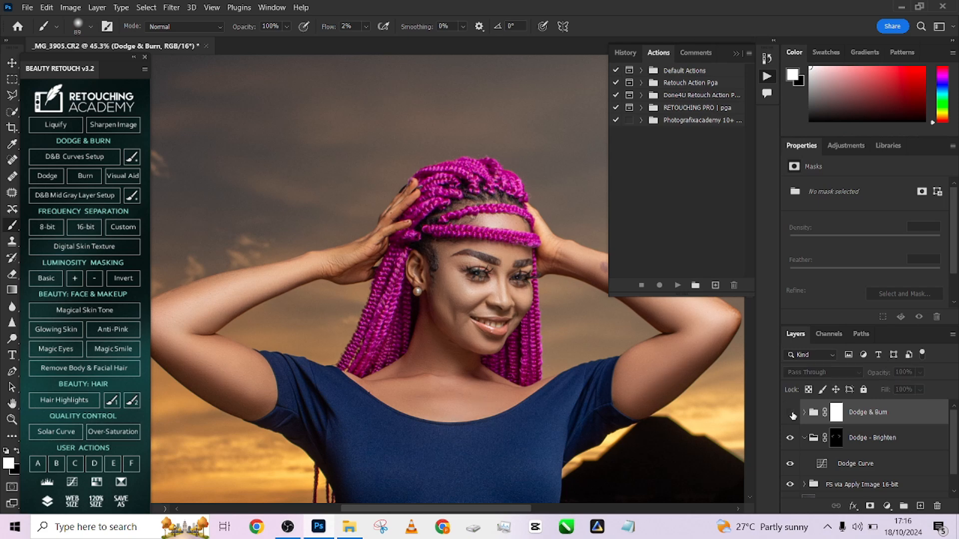
{"action": "left_click", "coordinate": [791, 414]}
{"action": "left_click", "coordinate": [792, 416]}
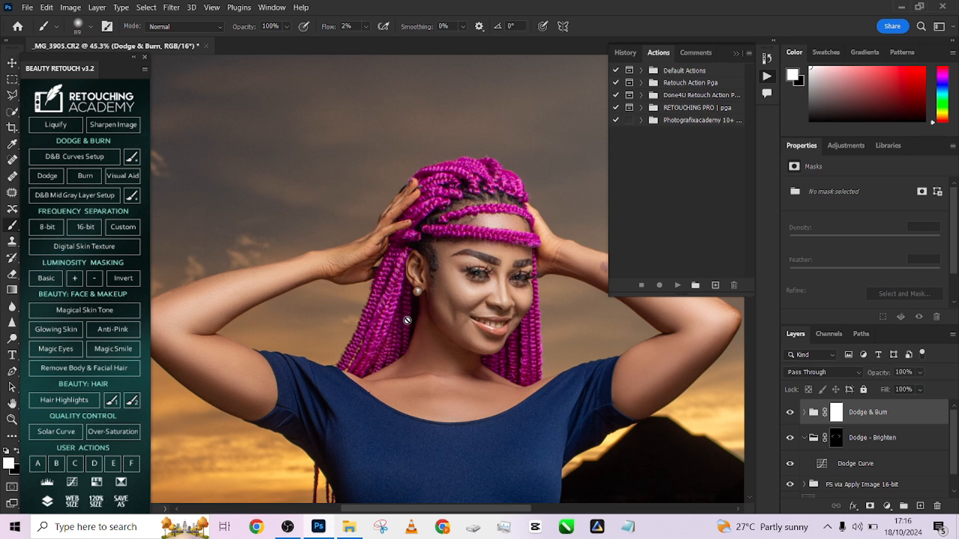
{"action": "scroll", "coordinate": [427, 271], "scroll_direction": "down", "scroll_amount": 9}
{"action": "scroll", "coordinate": [430, 269], "scroll_direction": "down", "scroll_amount": 3}
{"action": "scroll", "coordinate": [423, 269], "scroll_direction": "up", "scroll_amount": 5}
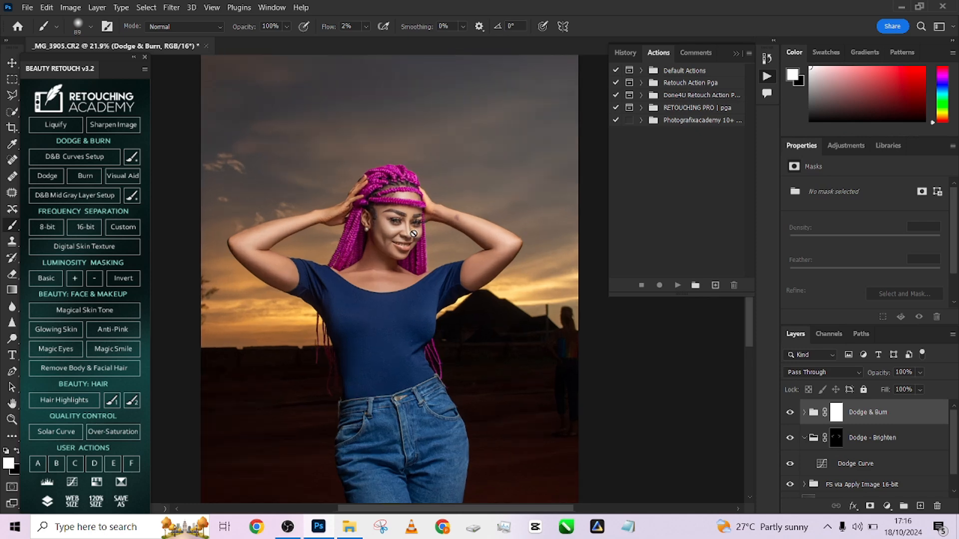
- Run Magic Smile and paint over the teeth on its mask at 100% flow with a brush of about 16 px
{"action": "scroll", "coordinate": [413, 233], "scroll_direction": "up", "scroll_amount": 6}
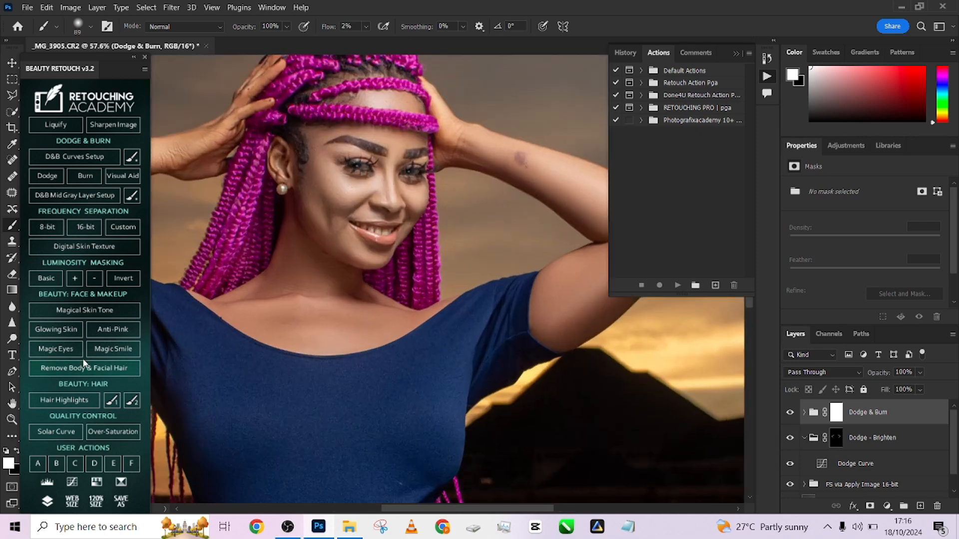
{"action": "left_click", "coordinate": [112, 349]}
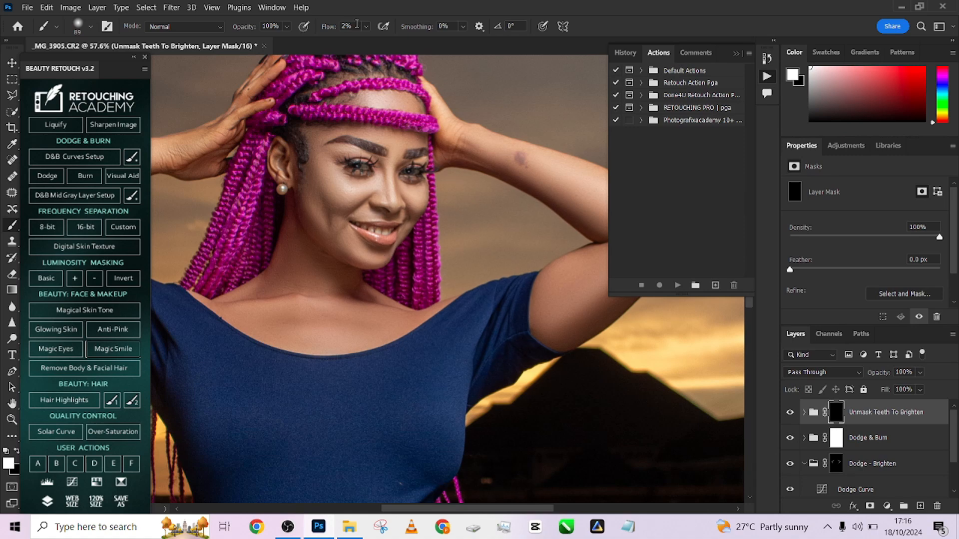
{"action": "left_click_drag", "start_coordinate": [324, 28], "coordinate": [376, 29]}
{"action": "scroll", "coordinate": [358, 264], "scroll_direction": "up", "scroll_amount": 6}
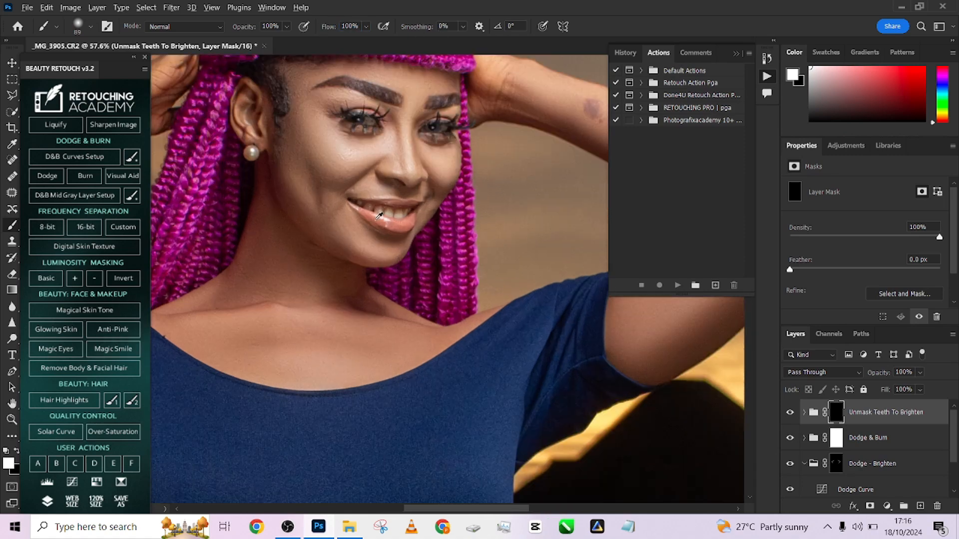
{"action": "mouse_move", "coordinate": [403, 203]}
{"action": "left_mouse_down"}
{"action": "mouse_move", "coordinate": [366, 210]}
{"action": "mouse_move", "coordinate": [439, 203]}
{"action": "left_mouse_up"}
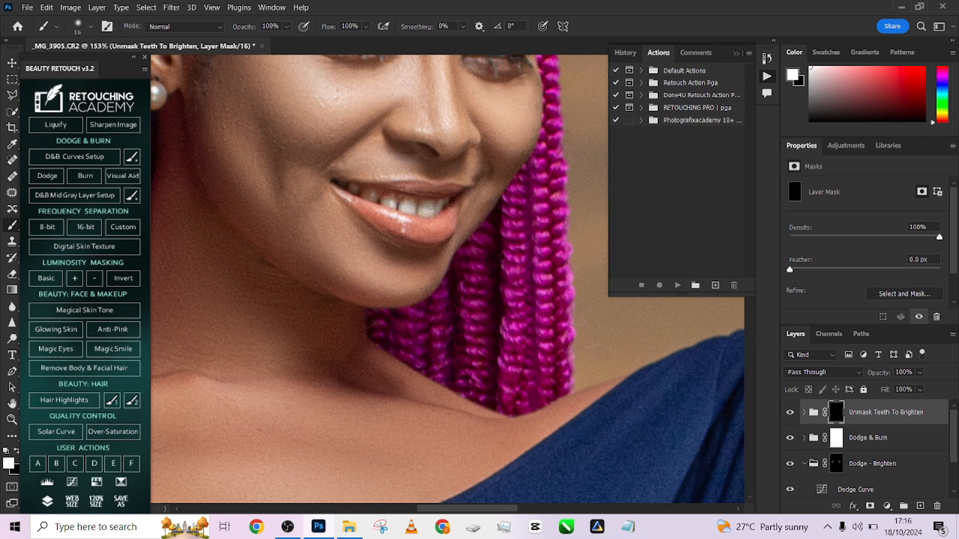
{"action": "mouse_move", "coordinate": [372, 199]}
{"action": "left_mouse_down"}
{"action": "mouse_move", "coordinate": [411, 211]}
{"action": "mouse_move", "coordinate": [448, 205]}
{"action": "left_mouse_up"}
{"action": "scroll", "coordinate": [379, 199], "scroll_direction": "up", "scroll_amount": 5}
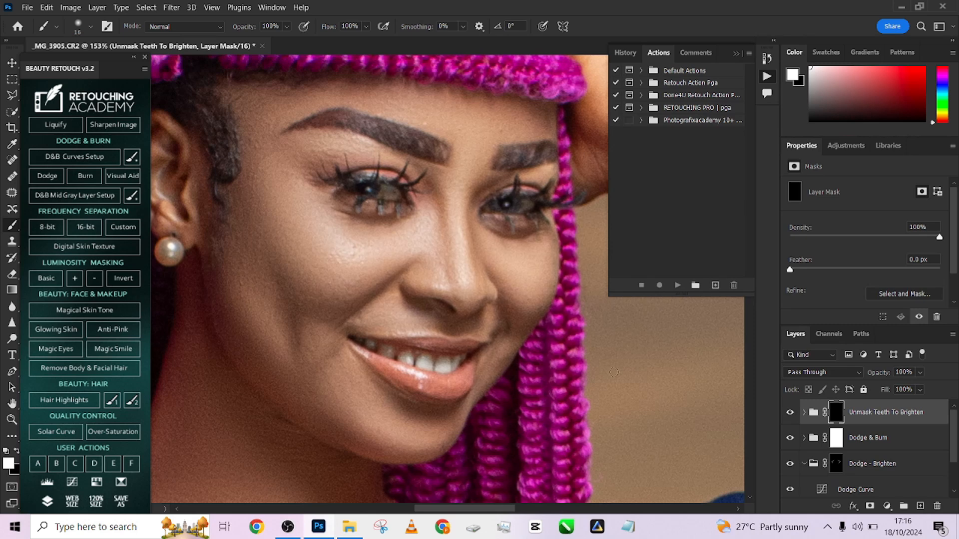
- Run Magic Eyes and paint the whites of both eyes on the Clean Eye Whites Here mask with a brush of 11 to 16 px
{"action": "left_click", "coordinate": [65, 352]}
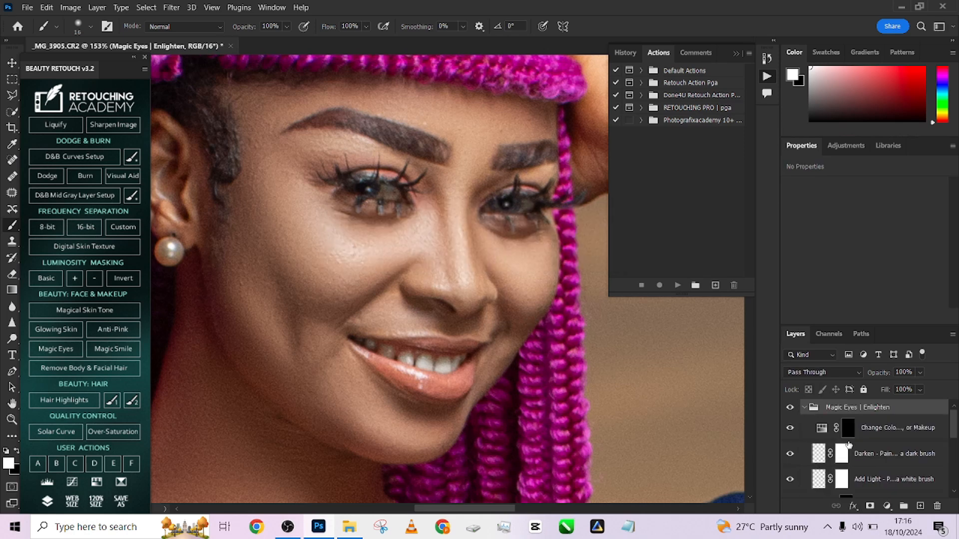
{"action": "scroll", "coordinate": [849, 443], "scroll_direction": "down", "scroll_amount": 1}
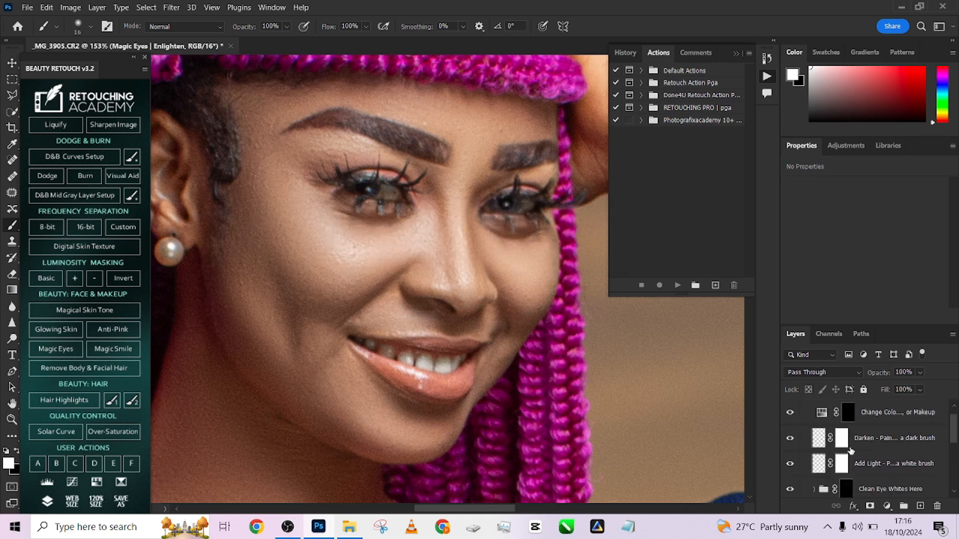
{"action": "left_click", "coordinate": [848, 489]}
{"action": "scroll", "coordinate": [397, 189], "scroll_direction": "up", "scroll_amount": 3}
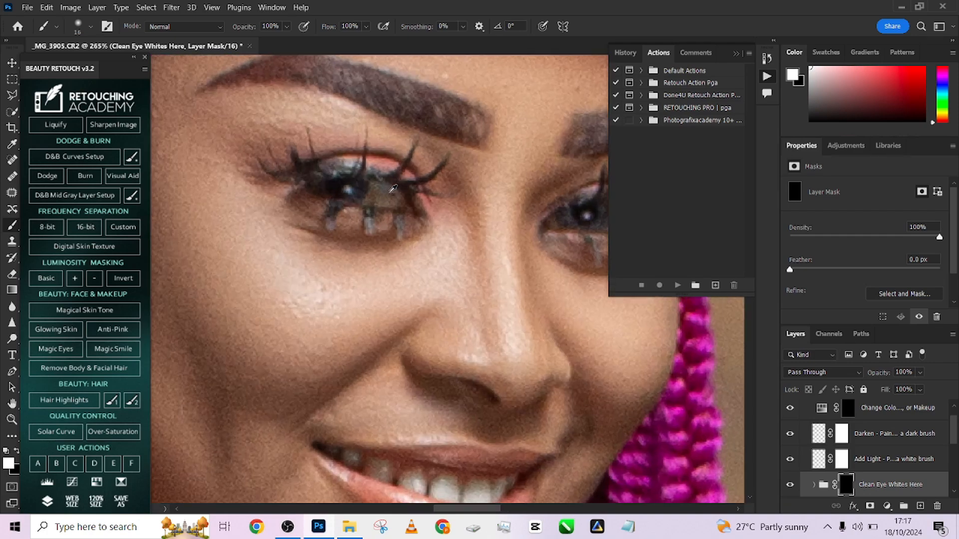
{"action": "mouse_move", "coordinate": [380, 183]}
{"action": "left_mouse_down"}
{"action": "mouse_move", "coordinate": [375, 200]}
{"action": "mouse_move", "coordinate": [395, 200]}
{"action": "mouse_move", "coordinate": [373, 198]}
{"action": "mouse_move", "coordinate": [388, 200]}
{"action": "left_mouse_up"}
{"action": "left_click_drag", "start_coordinate": [488, 229], "coordinate": [362, 217]}
{"action": "mouse_move", "coordinate": [482, 205]}
{"action": "left_mouse_down"}
{"action": "mouse_move", "coordinate": [503, 208]}
{"action": "mouse_move", "coordinate": [492, 209]}
{"action": "left_mouse_up"}
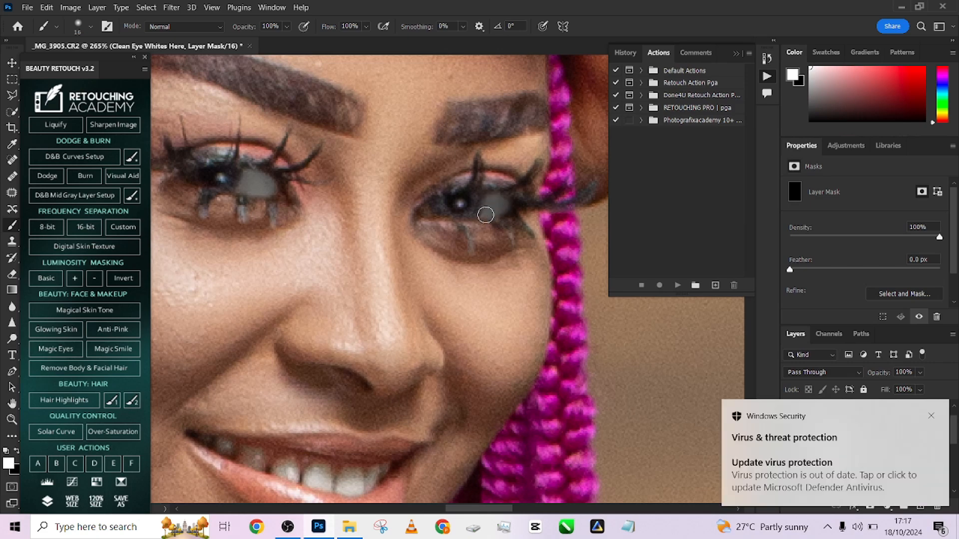
{"action": "left_click", "coordinate": [940, 418]}
{"action": "left_click", "coordinate": [951, 7]}
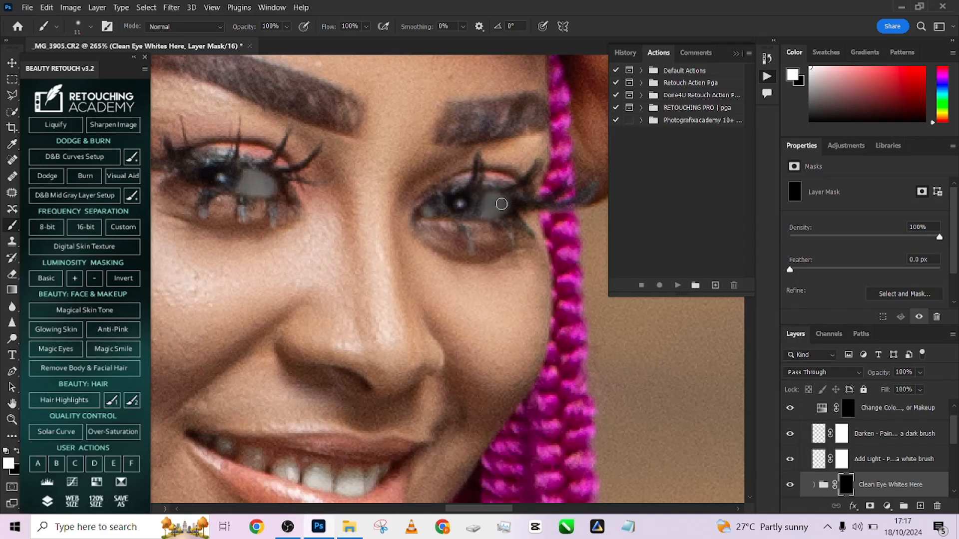
{"action": "scroll", "coordinate": [497, 225], "scroll_direction": "down", "scroll_amount": 3}
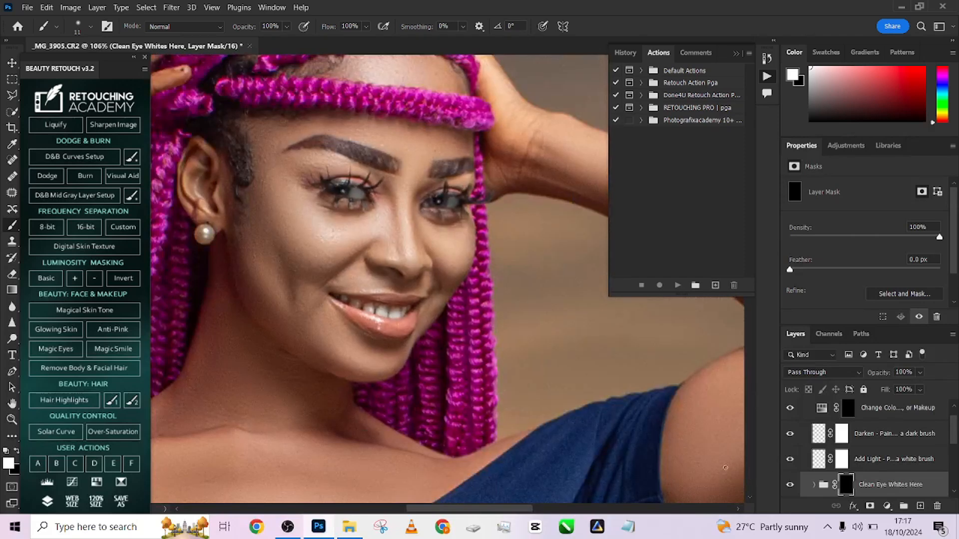
{"action": "scroll", "coordinate": [838, 437], "scroll_direction": "up", "scroll_amount": 1}
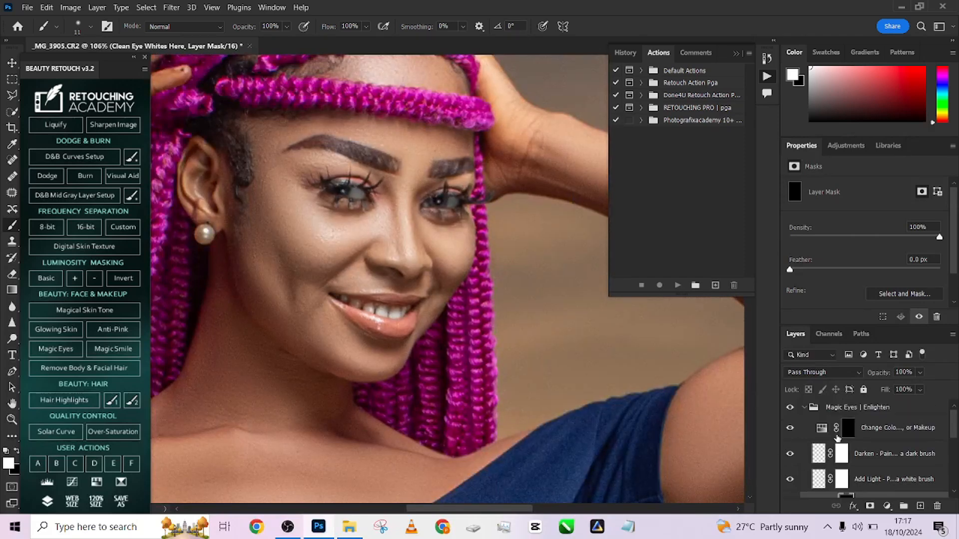
- Collapse the Magic Eyes group, add a Hue/Saturation adjustment on top, sample the lips to target Reds, and set saturation to +50
{"action": "left_click", "coordinate": [804, 408]}
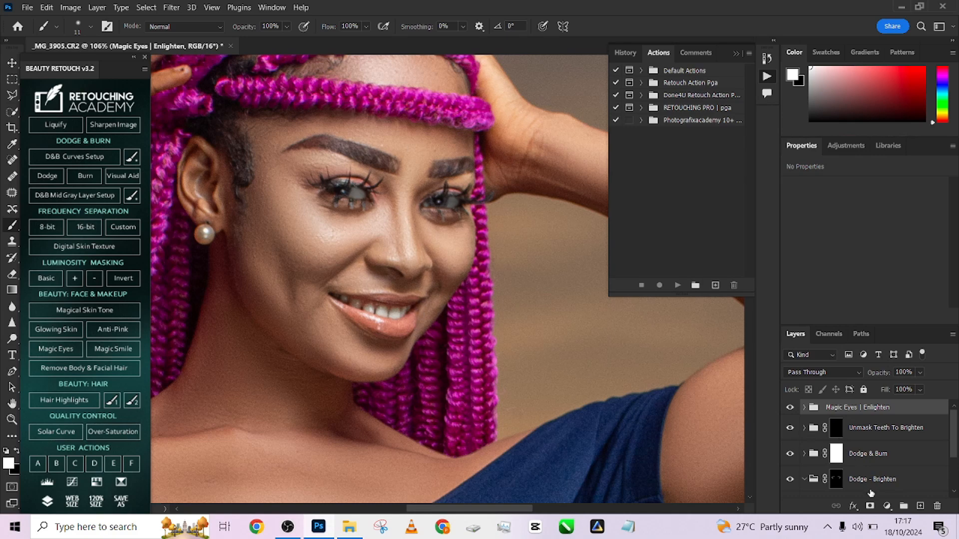
{"action": "left_click", "coordinate": [887, 506]}
{"action": "left_click", "coordinate": [876, 386]}
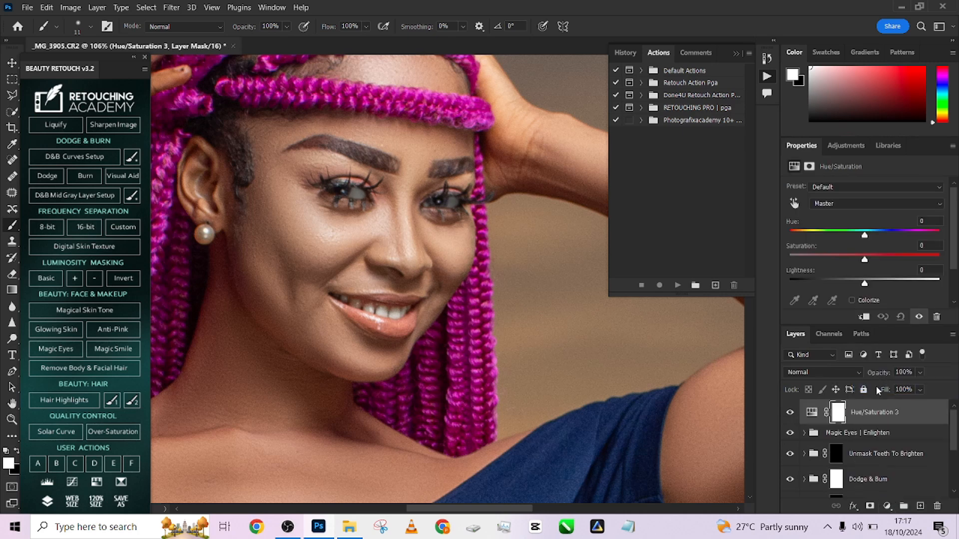
{"action": "left_click", "coordinate": [797, 206]}
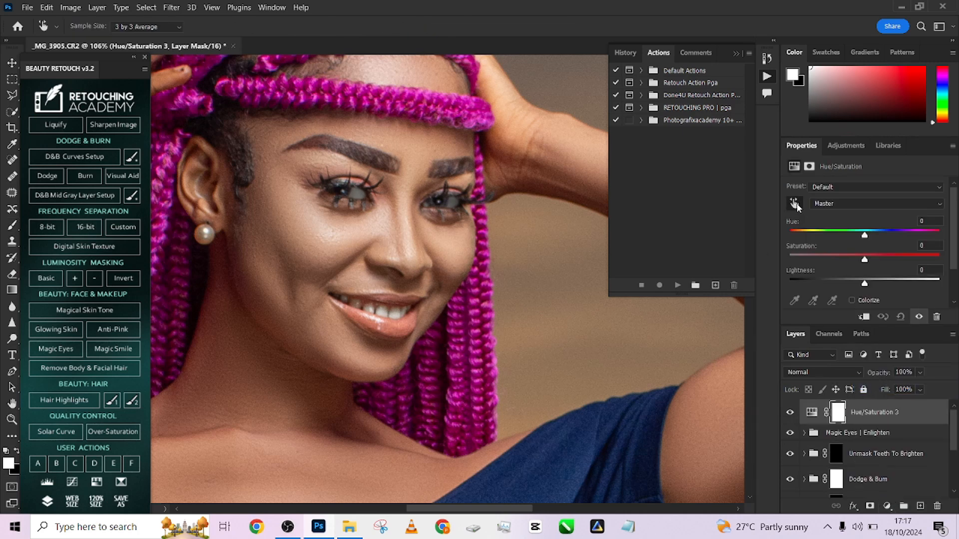
{"action": "left_click", "coordinate": [392, 325]}
{"action": "left_click_drag", "start_coordinate": [865, 259], "coordinate": [897, 260]}
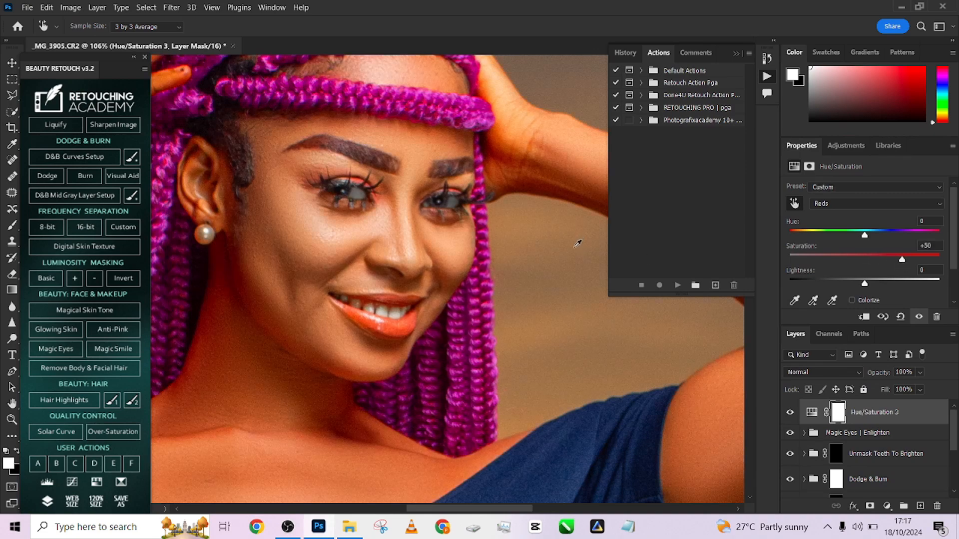
- Invert the Hue/Saturation mask and paint both lips in white with a brush of 9 to 11 px
{"action": "key", "text": "ctrl+i"}
{"action": "left_click", "coordinate": [12, 225]}
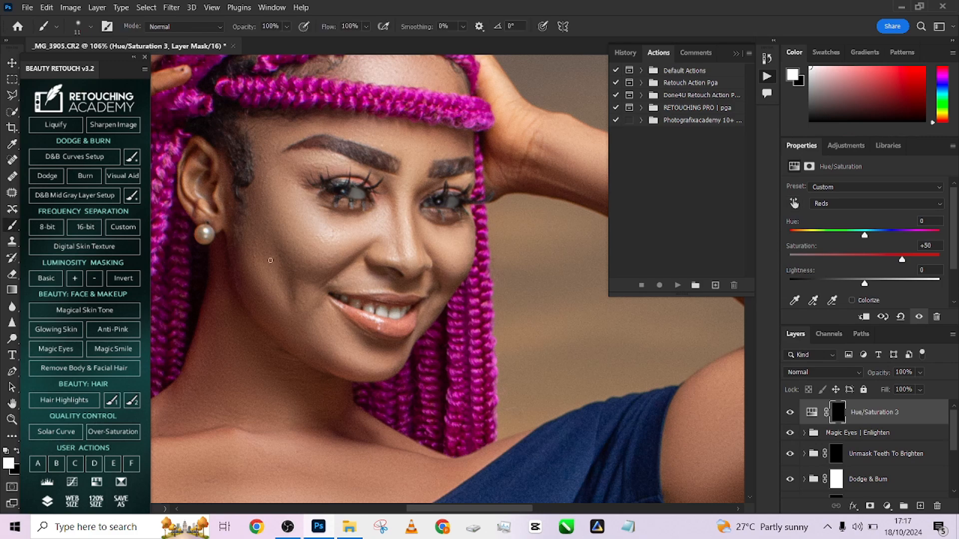
{"action": "scroll", "coordinate": [377, 315], "scroll_direction": "up", "scroll_amount": 5}
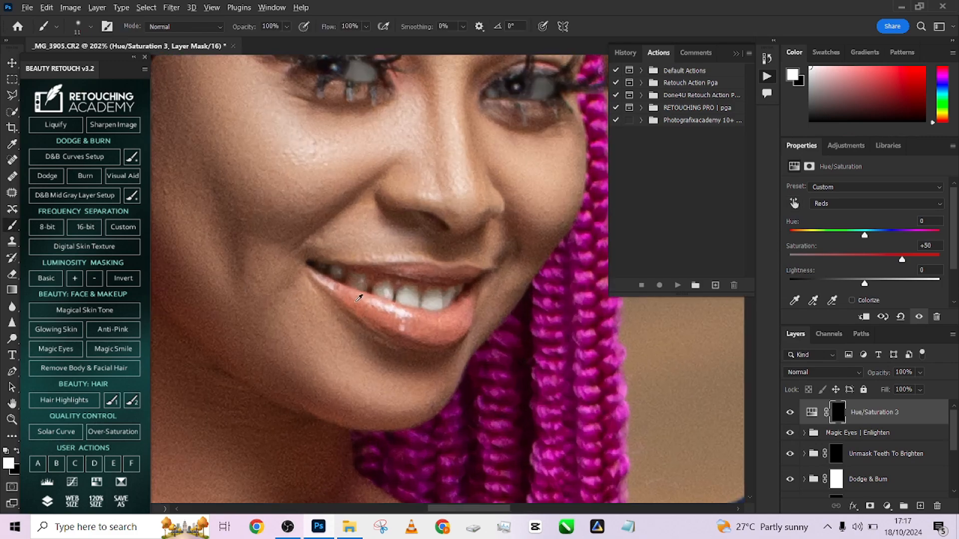
{"action": "right_click", "coordinate": [356, 302], "text": "alt"}
{"action": "mouse_move", "coordinate": [364, 313]}
{"action": "left_mouse_down"}
{"action": "mouse_move", "coordinate": [397, 338]}
{"action": "mouse_move", "coordinate": [424, 343]}
{"action": "mouse_move", "coordinate": [470, 299]}
{"action": "mouse_move", "coordinate": [342, 290]}
{"action": "mouse_move", "coordinate": [423, 331]}
{"action": "mouse_move", "coordinate": [452, 325]}
{"action": "left_mouse_up"}
{"action": "key", "text": "["}
{"action": "mouse_move", "coordinate": [404, 272]}
{"action": "left_mouse_down"}
{"action": "mouse_move", "coordinate": [476, 274]}
{"action": "mouse_move", "coordinate": [428, 278]}
{"action": "left_mouse_up"}
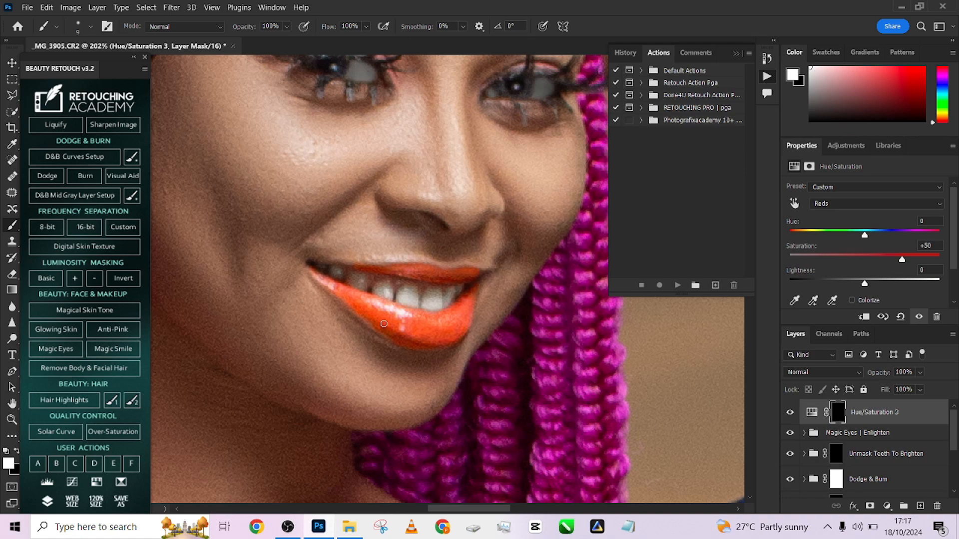
- Try a pink lip color with Reds hue at -35 and saturation at +9, comparing it with the layer hidden
{"action": "scroll", "coordinate": [357, 304], "scroll_direction": "down", "scroll_amount": 3}
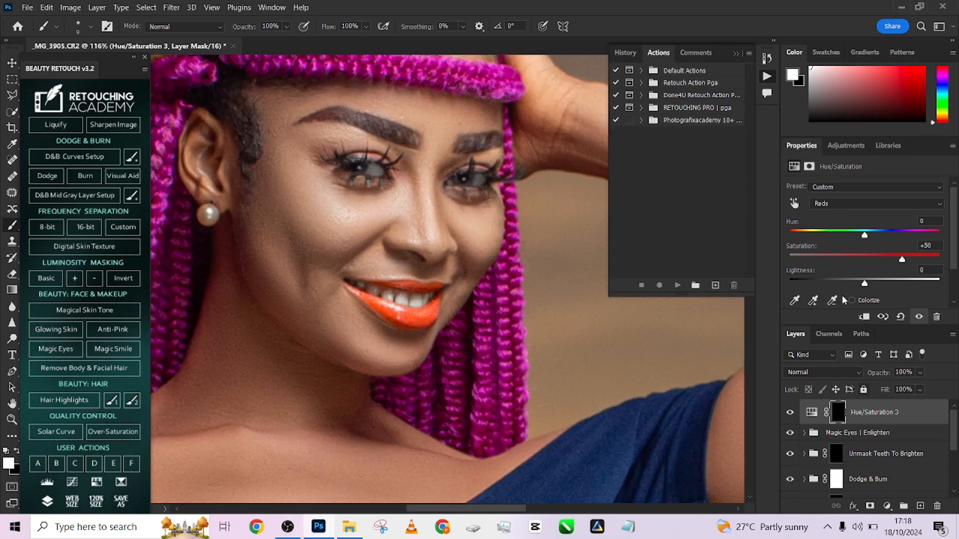
{"action": "scroll", "coordinate": [415, 226], "scroll_direction": "down", "scroll_amount": 3}
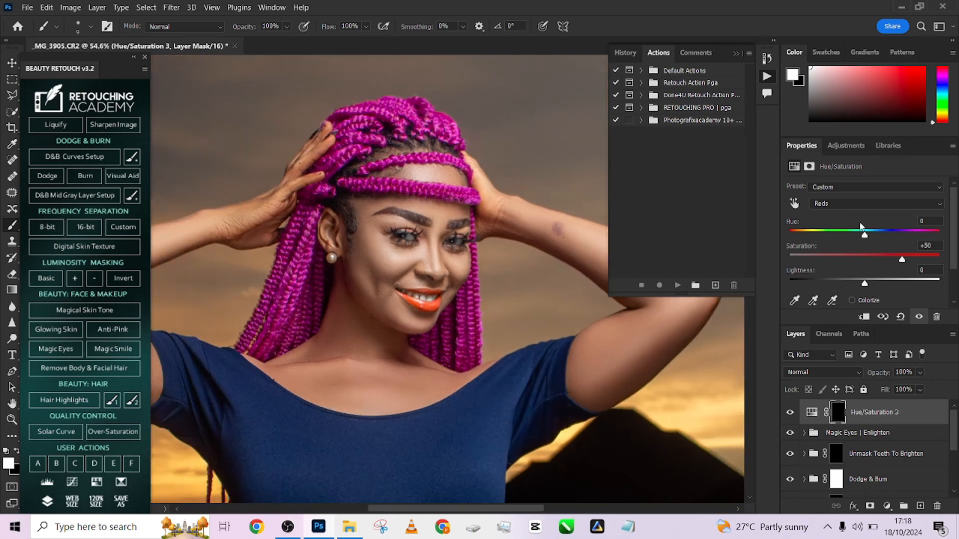
{"action": "mouse_move", "coordinate": [866, 238]}
{"action": "left_mouse_down"}
{"action": "mouse_move", "coordinate": [899, 237]}
{"action": "mouse_move", "coordinate": [850, 235]}
{"action": "left_mouse_up"}
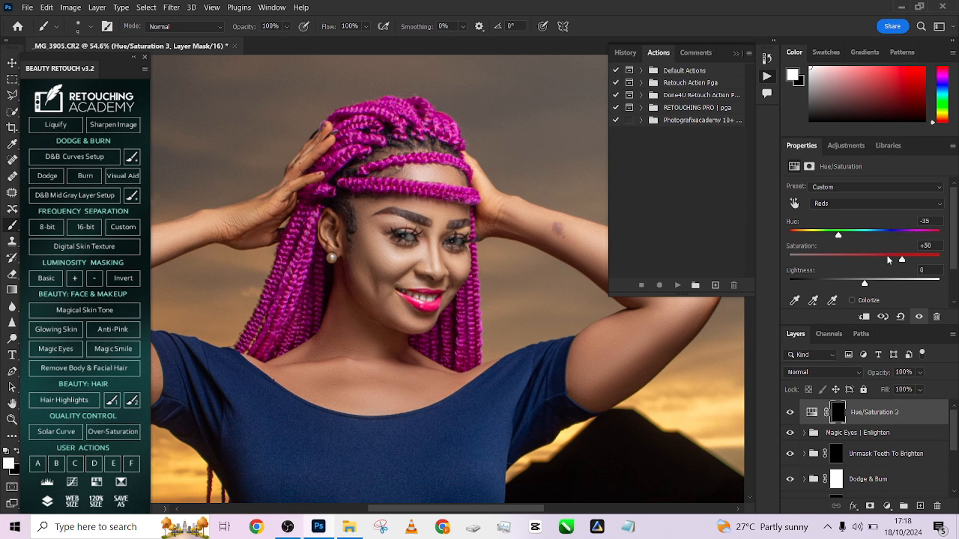
{"action": "left_click_drag", "start_coordinate": [889, 259], "coordinate": [876, 258]}
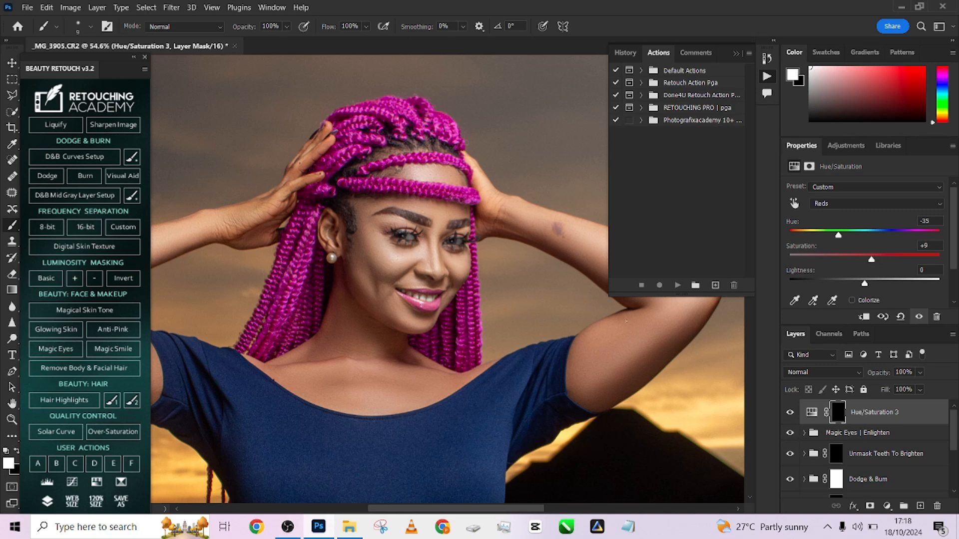
{"action": "key", "text": "ctrl+0"}
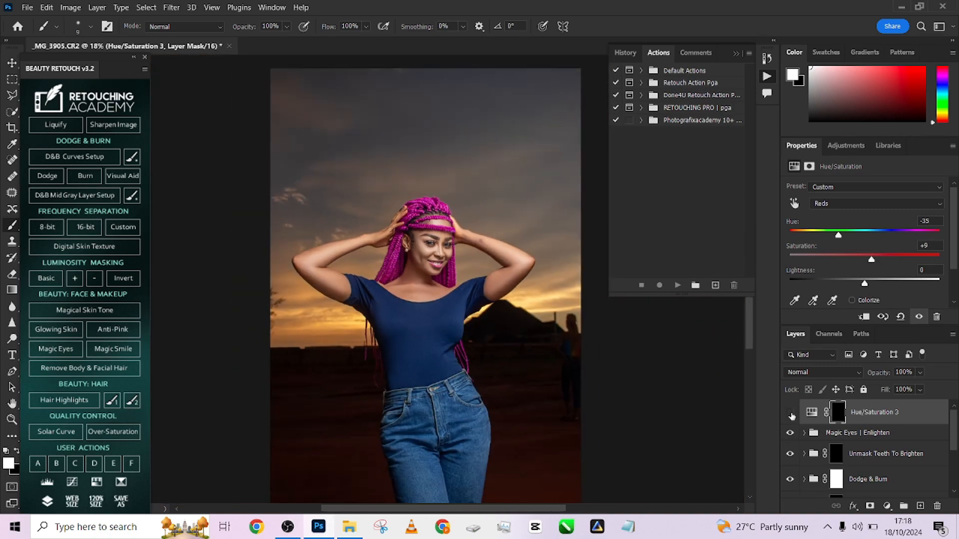
{"action": "left_click", "coordinate": [790, 413]}
{"action": "scroll", "coordinate": [419, 243], "scroll_direction": "up", "scroll_amount": 6}
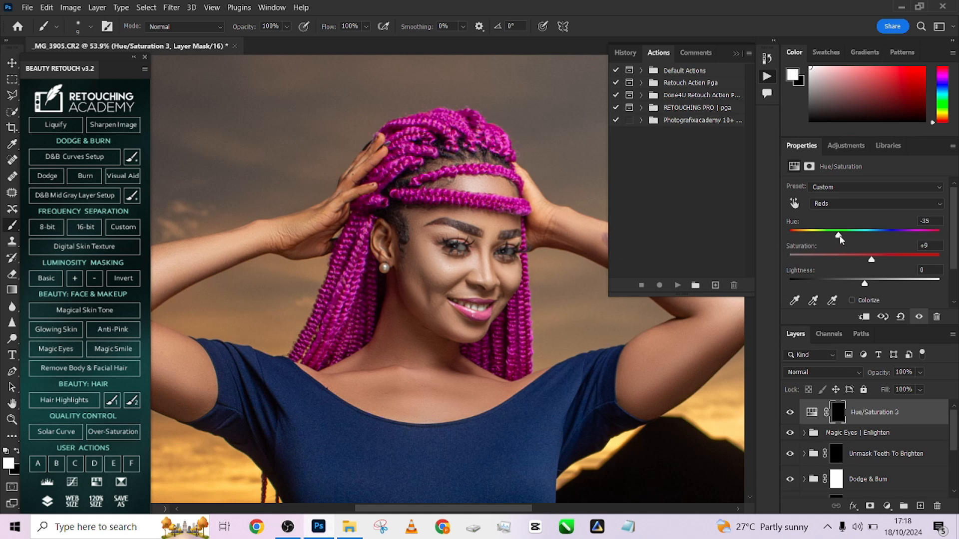
- Set the lip adjustment's Reds hue to -5 and saturation to +32, and check the lips within the whole portrait
{"action": "left_click_drag", "start_coordinate": [862, 237], "coordinate": [889, 260]}
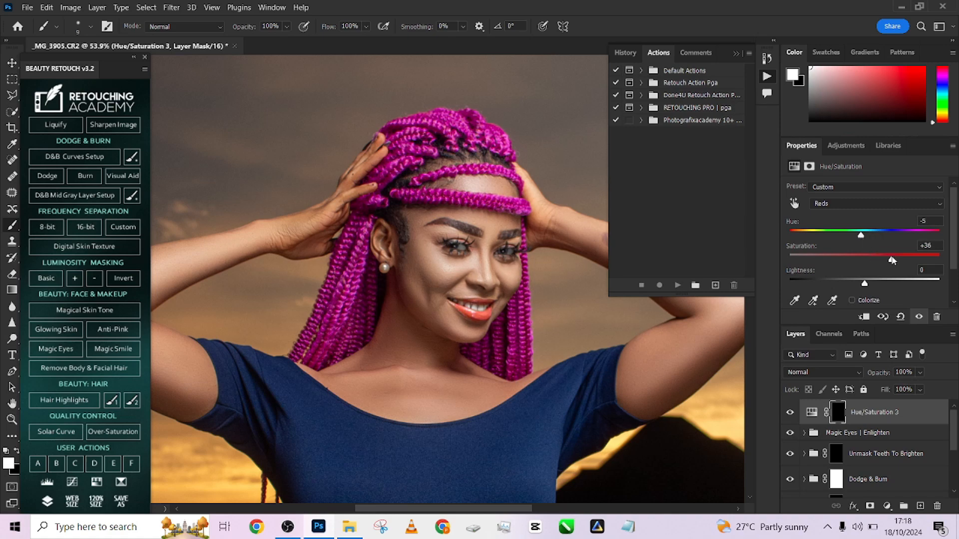
{"action": "scroll", "coordinate": [449, 234], "scroll_direction": "down", "scroll_amount": 5}
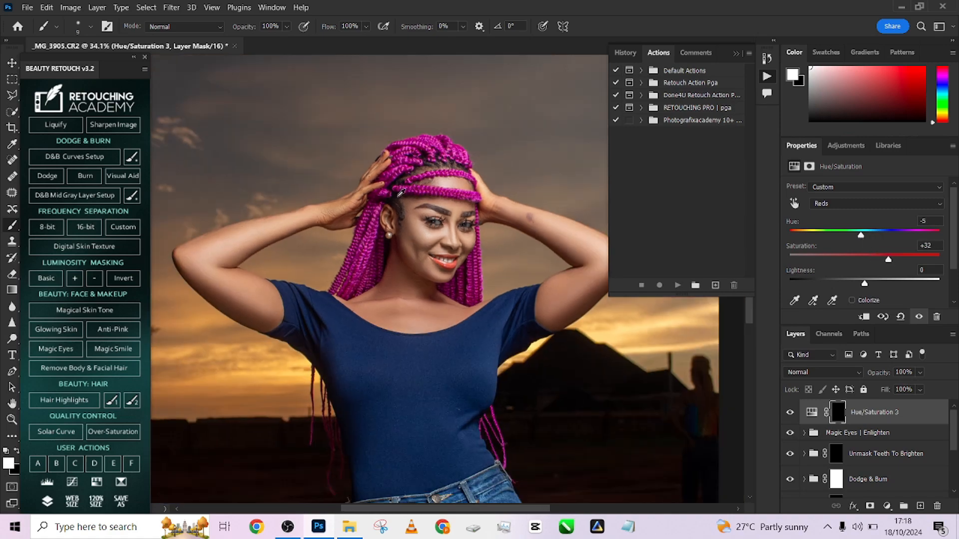
{"action": "scroll", "coordinate": [448, 271], "scroll_direction": "up", "scroll_amount": 2}
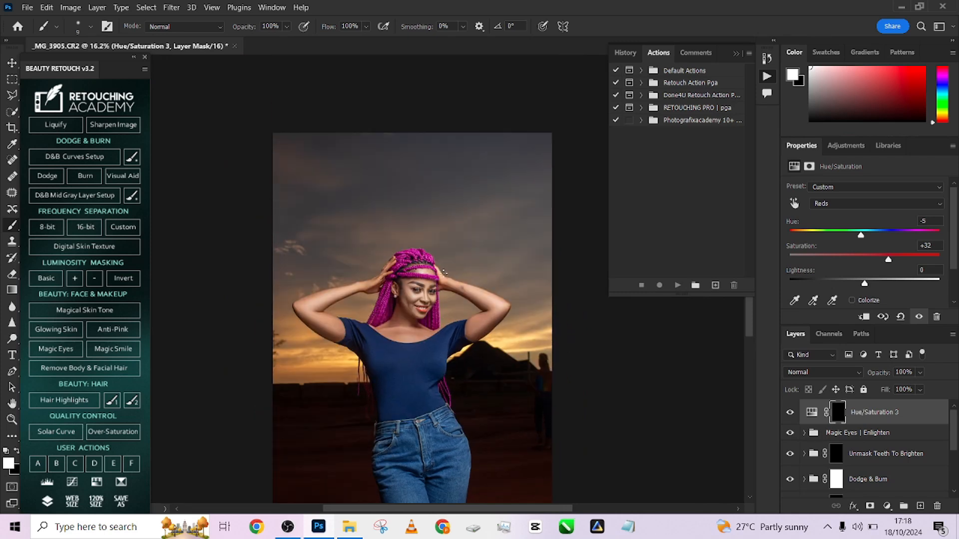
{"action": "scroll", "coordinate": [442, 275], "scroll_direction": "down", "scroll_amount": 3}
{"action": "scroll", "coordinate": [417, 304], "scroll_direction": "up", "scroll_amount": 3}
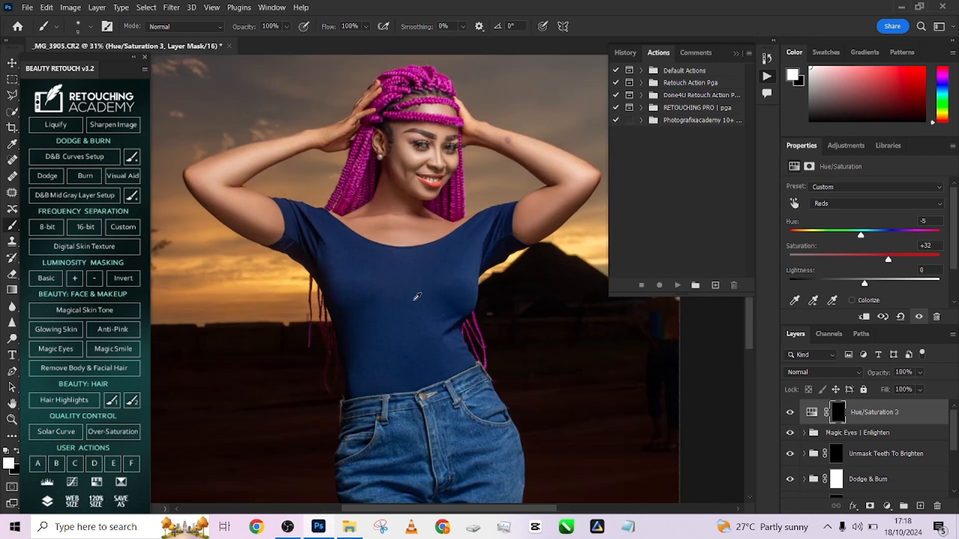
{"action": "left_click_drag", "start_coordinate": [415, 297], "coordinate": [448, 345]}
{"action": "scroll", "coordinate": [446, 266], "scroll_direction": "down", "scroll_amount": 2}
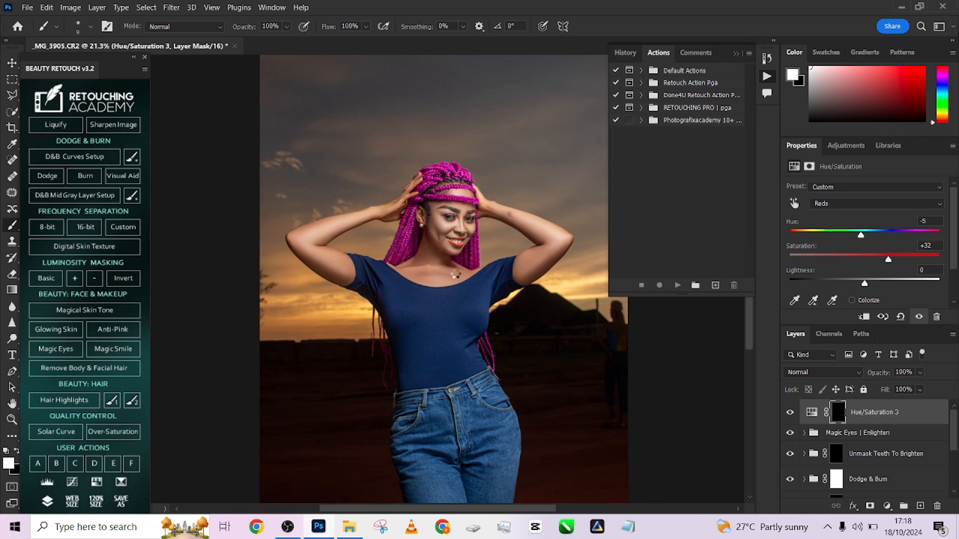
- Stamp all visible layers into a new merged layer at the top of the stack
{"action": "key", "text": "ctrl+shift+alt+e"}
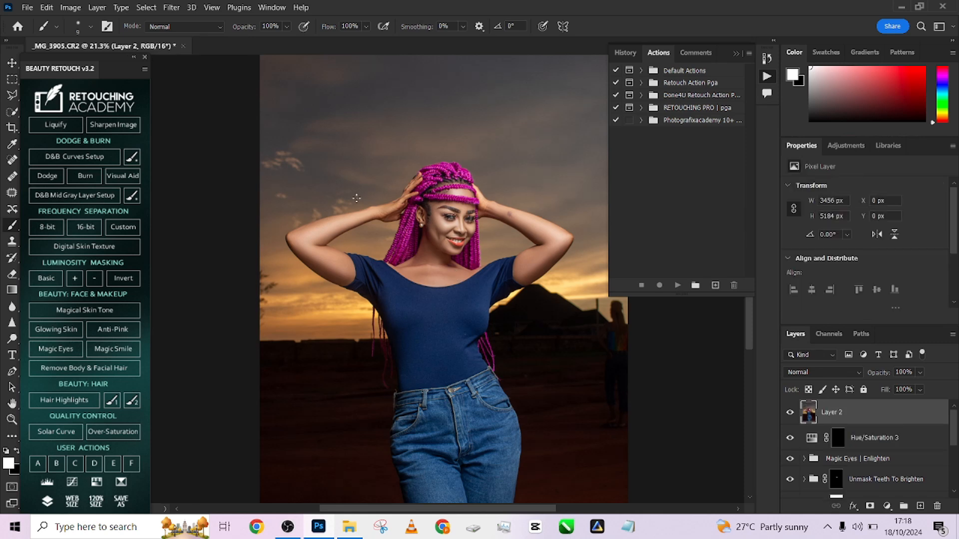
{"action": "scroll", "coordinate": [398, 197], "scroll_direction": "up", "scroll_amount": 4}
{"action": "scroll", "coordinate": [399, 196], "scroll_direction": "down", "scroll_amount": 5}
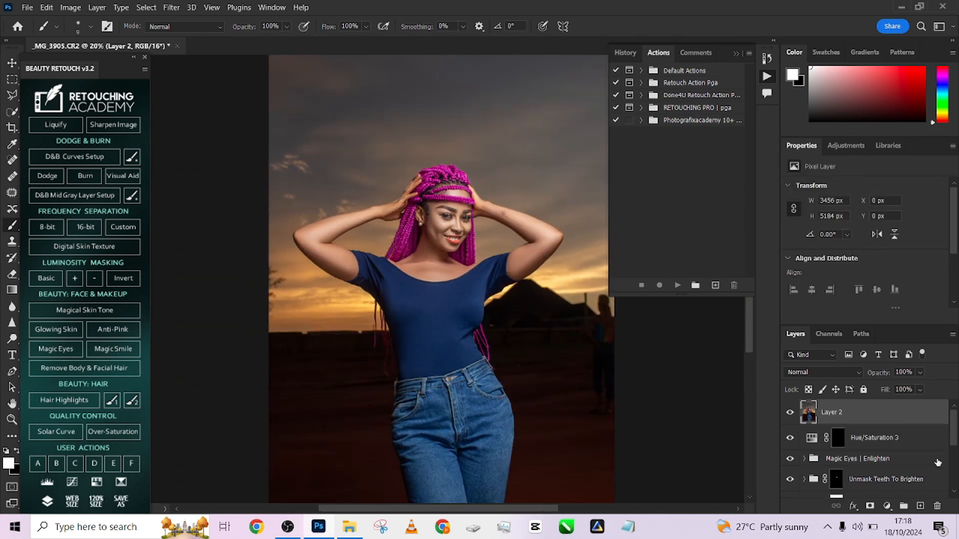
- Add a Gradient Map adjustment using the Sepia Antique preset from the Photographic Toning set in Legacy Gradients
{"action": "left_click", "coordinate": [887, 505]}
{"action": "left_click", "coordinate": [895, 488]}
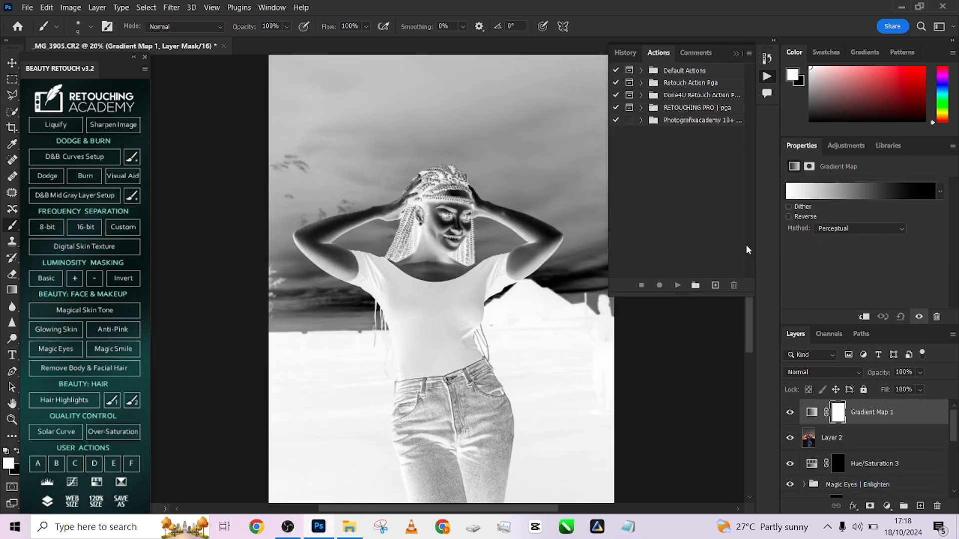
{"action": "left_click", "coordinate": [862, 193]}
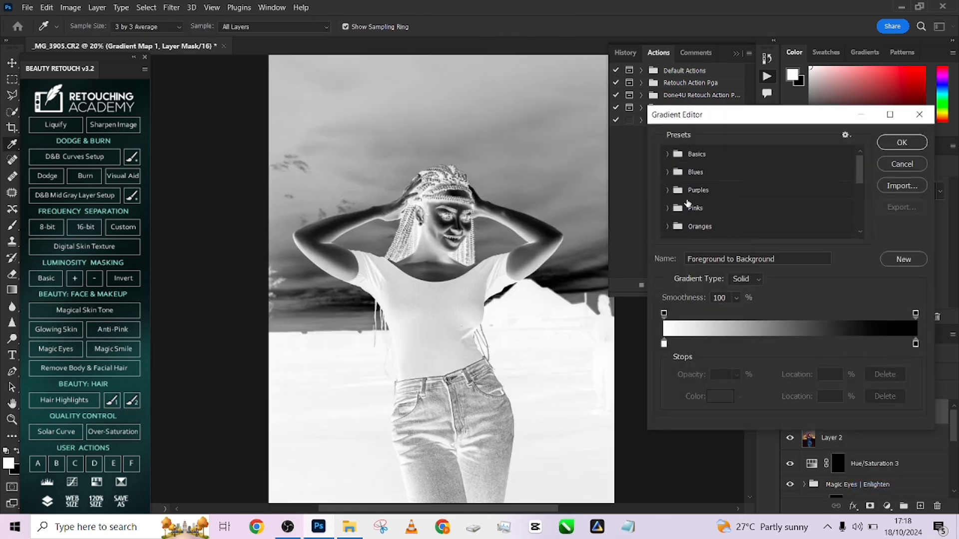
{"action": "scroll", "coordinate": [695, 189], "scroll_direction": "down", "scroll_amount": 3}
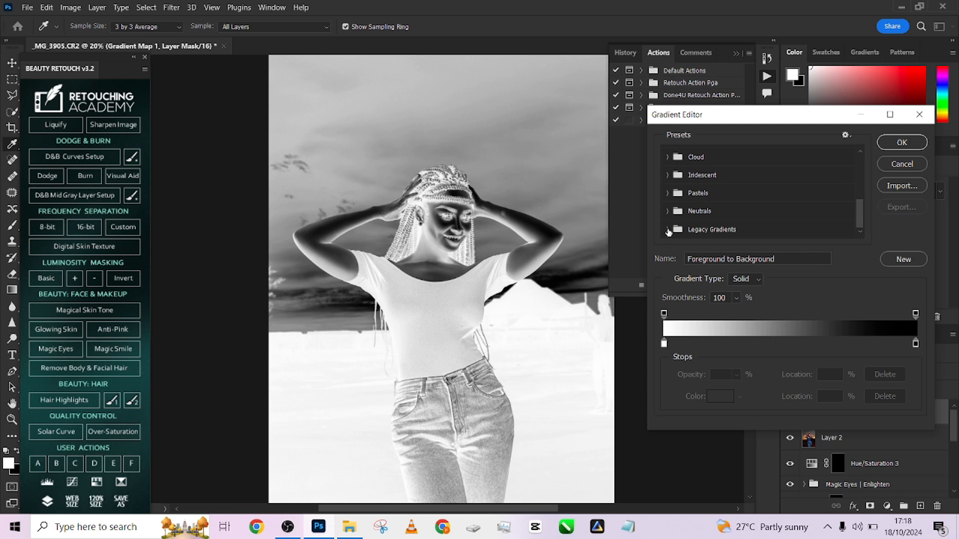
{"action": "left_click", "coordinate": [667, 230]}
{"action": "scroll", "coordinate": [739, 206], "scroll_direction": "down", "scroll_amount": 5}
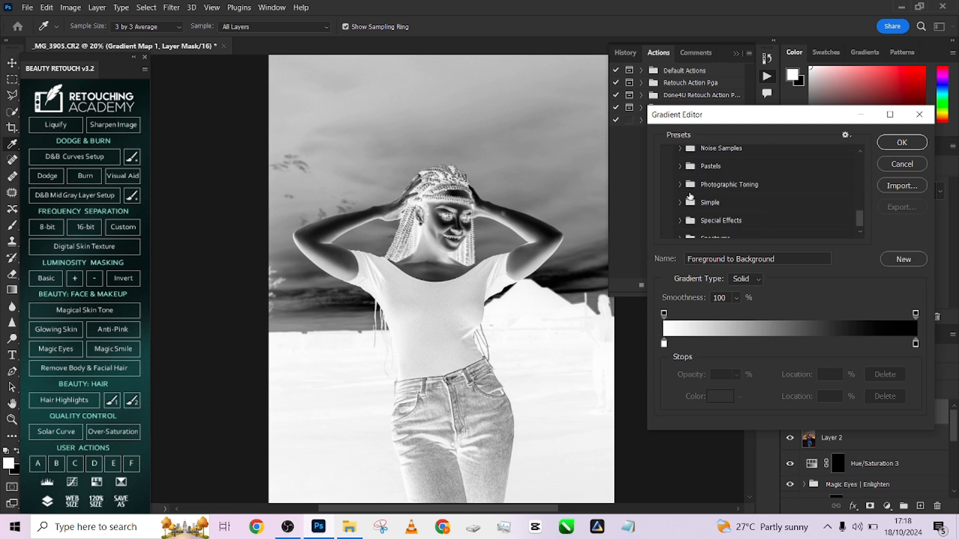
{"action": "left_click", "coordinate": [680, 185]}
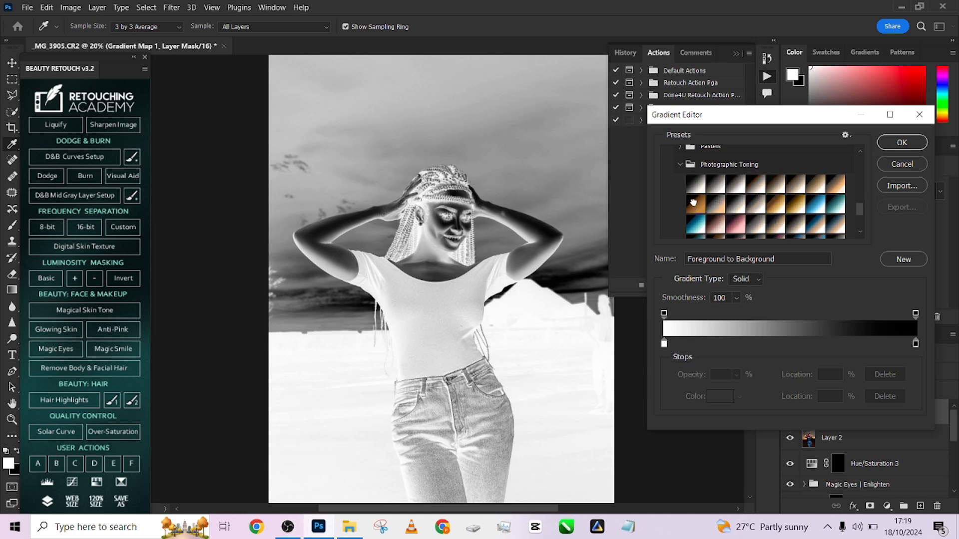
{"action": "left_click", "coordinate": [694, 205]}
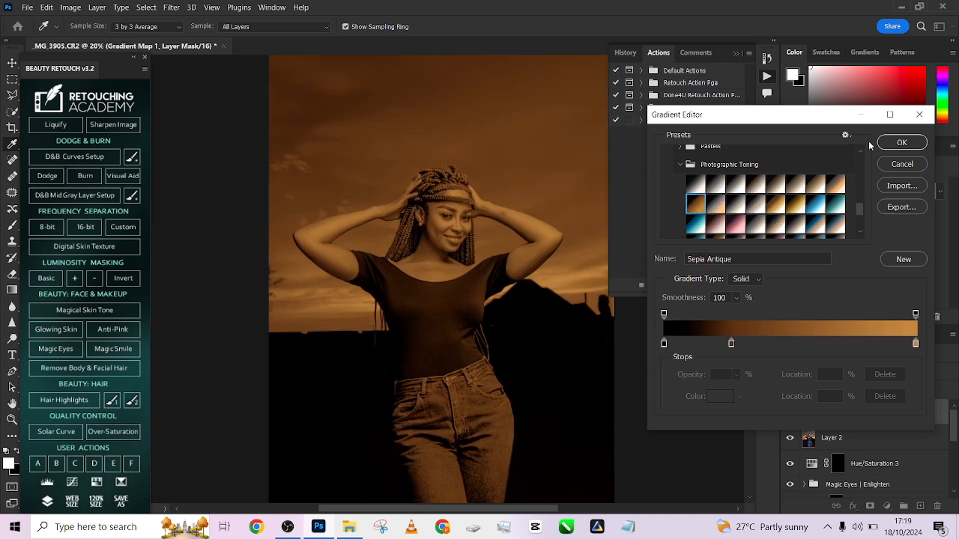
{"action": "left_click", "coordinate": [902, 145]}
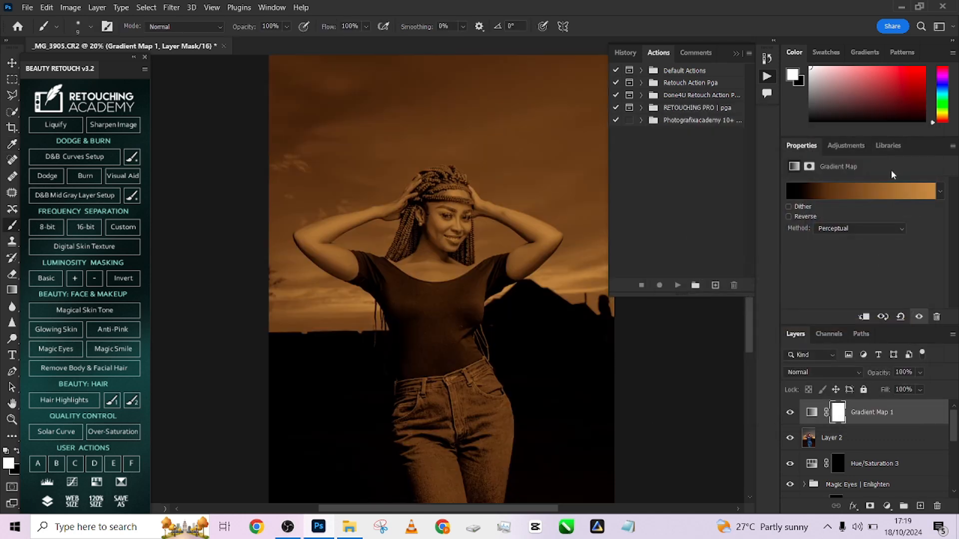
- Blend the Gradient Map layer in Soft Light at 58% fill and compare the portrait with the layer hidden and shown
{"action": "left_click", "coordinate": [835, 371]}
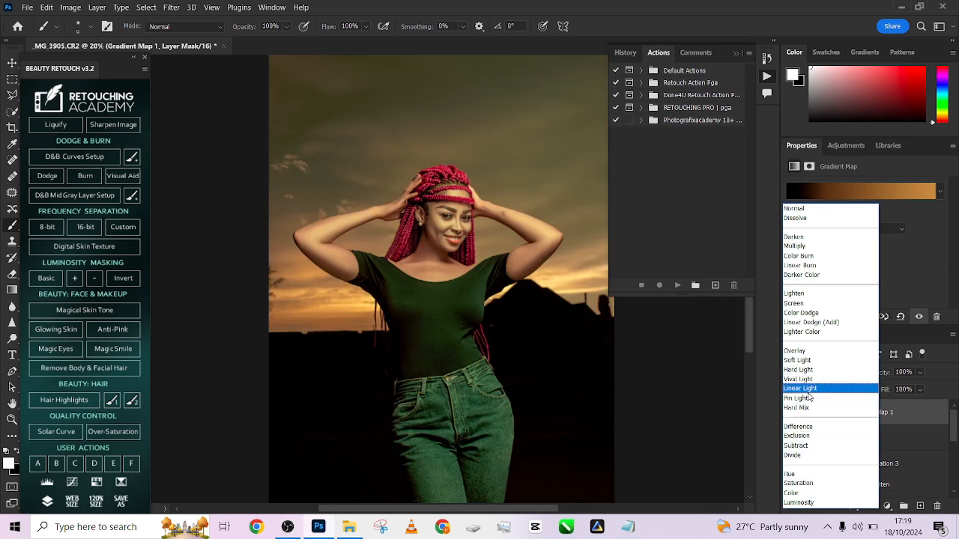
{"action": "left_click", "coordinate": [798, 360]}
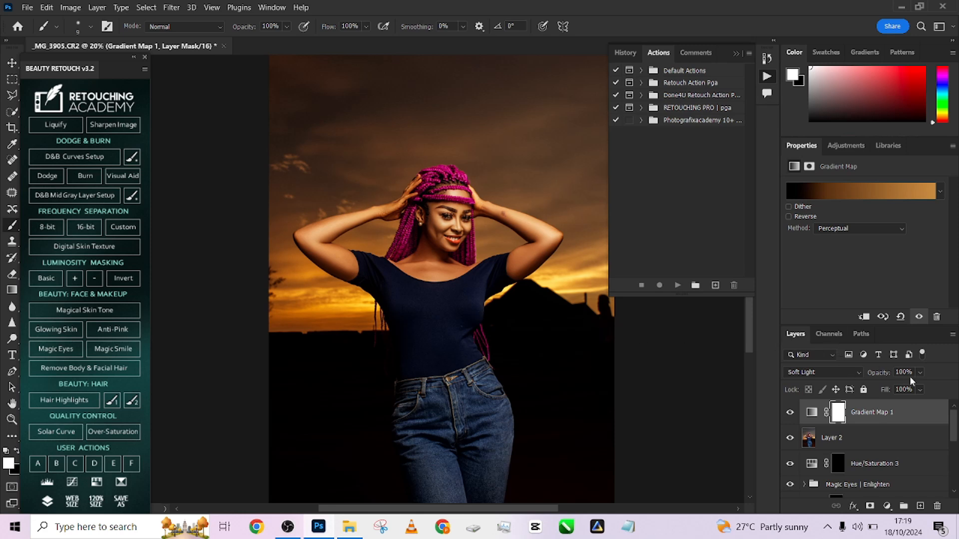
{"action": "left_click_drag", "start_coordinate": [919, 390], "coordinate": [909, 407]}
{"action": "scroll", "coordinate": [591, 303], "scroll_direction": "down", "scroll_amount": 1}
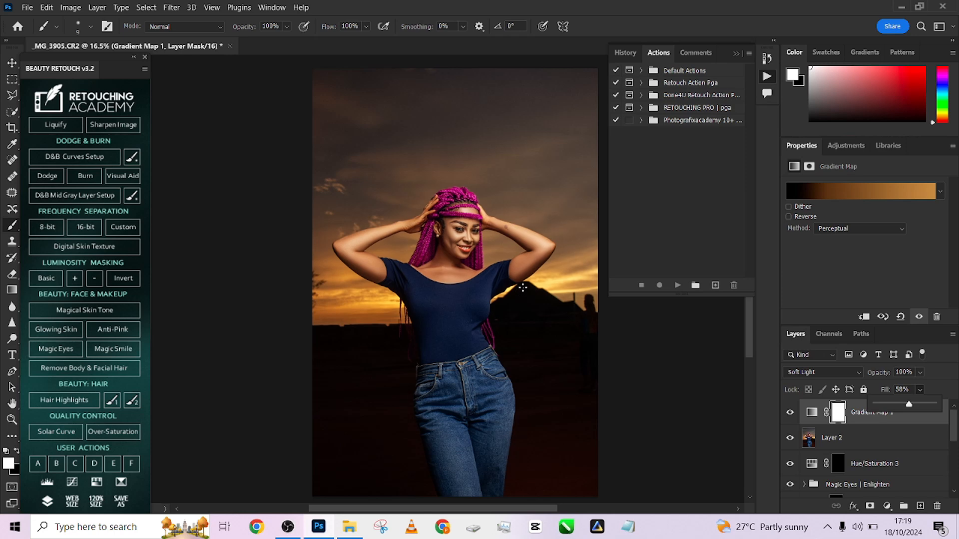
{"action": "left_click", "coordinate": [789, 414]}
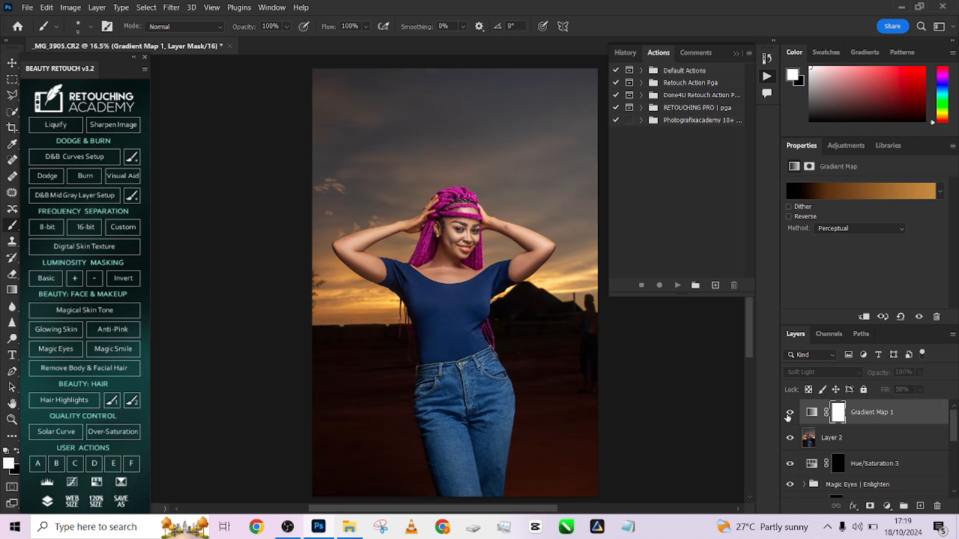
{"action": "left_click", "coordinate": [788, 414]}
{"action": "left_click", "coordinate": [788, 414]}
- Restrict the Gradient Map mask with Color Range, adding skin samples from the face and the raised hand beside the braids
{"action": "left_click", "coordinate": [838, 413]}
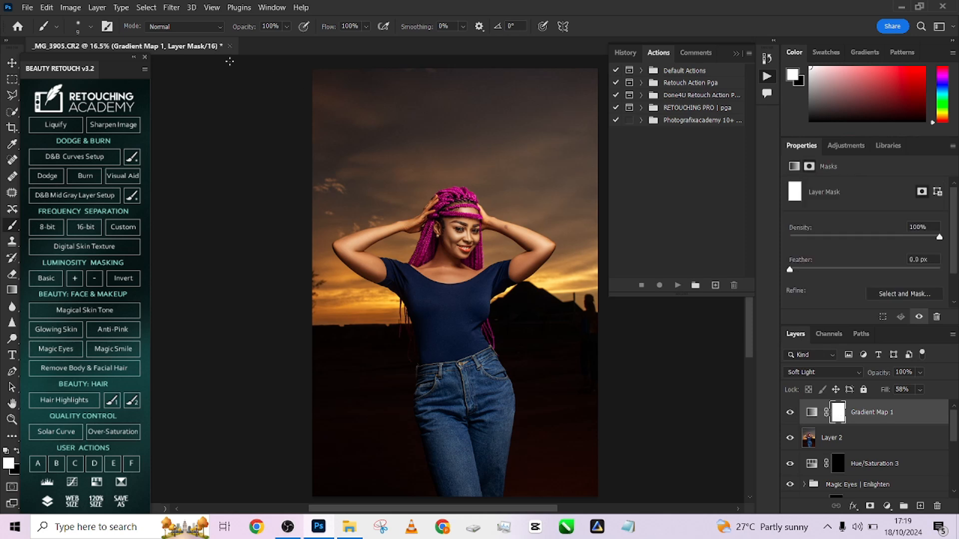
{"action": "left_click", "coordinate": [146, 8]}
{"action": "left_click", "coordinate": [204, 126]}
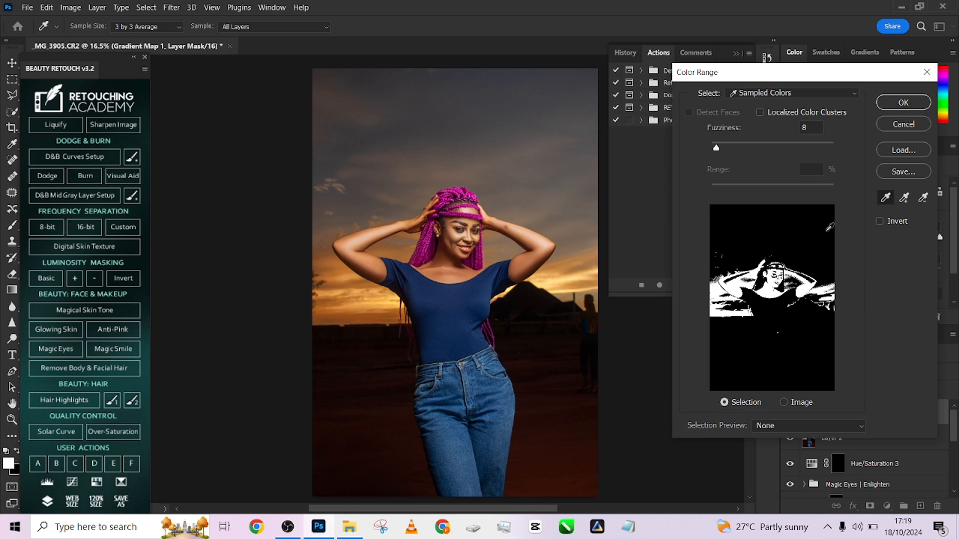
{"action": "left_click", "coordinate": [904, 198]}
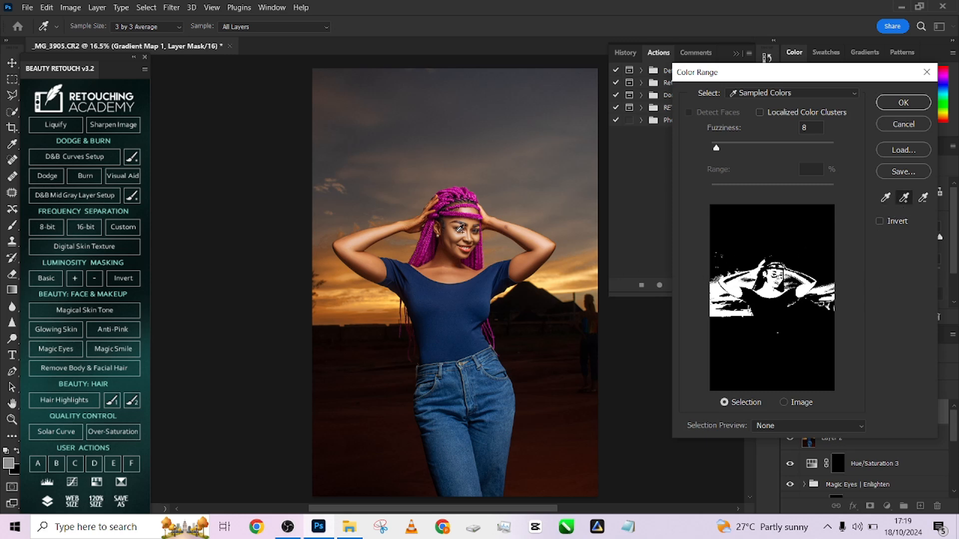
{"action": "left_click", "coordinate": [460, 231]}
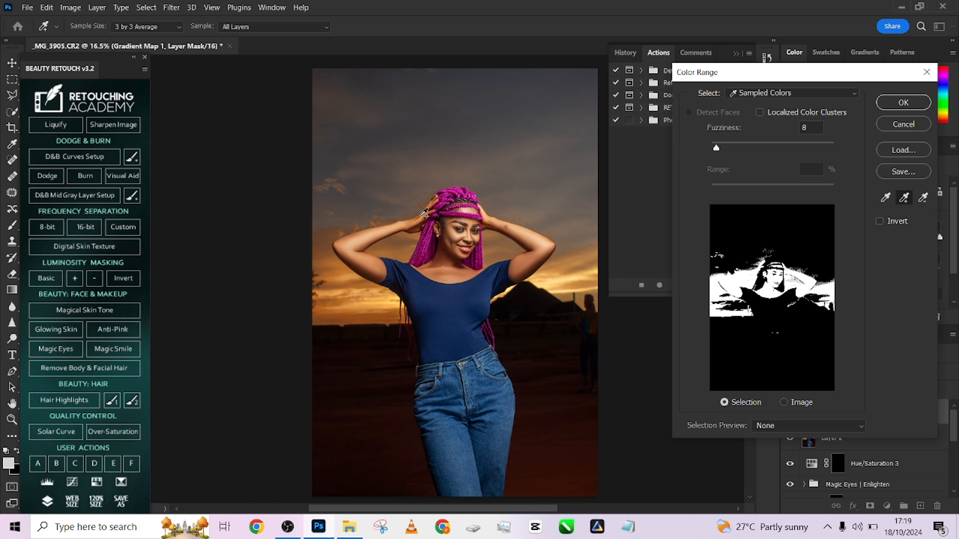
{"action": "left_click", "coordinate": [417, 222]}
{"action": "left_click", "coordinate": [892, 102]}
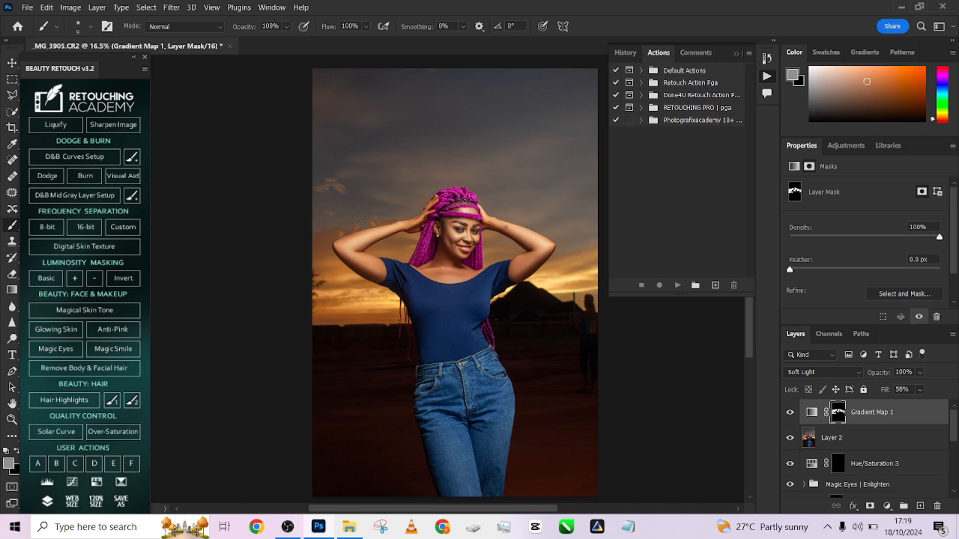
- Undo the Color Range restriction on the Gradient Map mask and hide the Gradient Map layer
{"action": "scroll", "coordinate": [361, 216], "scroll_direction": "up", "scroll_amount": 2}
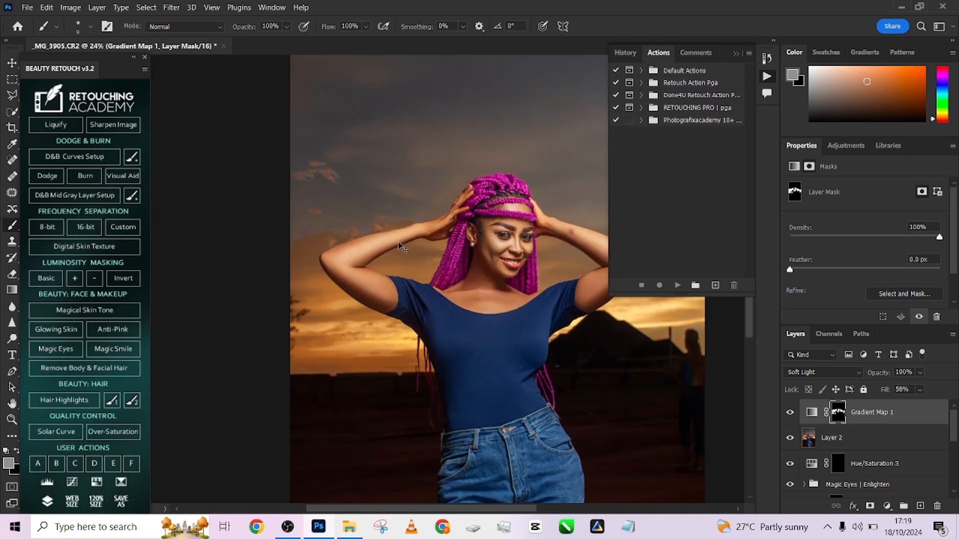
{"action": "key", "text": "ctrl+z"}
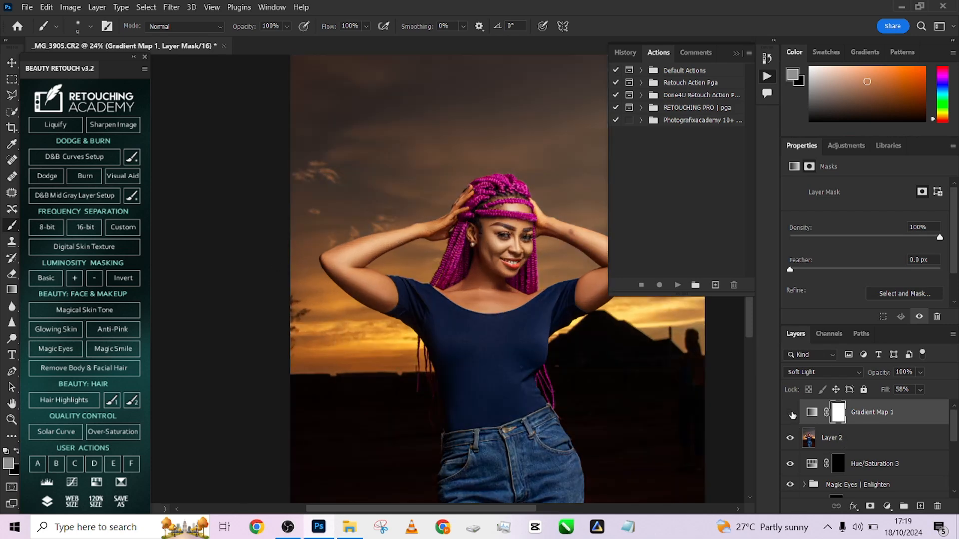
{"action": "left_click", "coordinate": [791, 414]}
- Duplicate Layer 2, copy the woman from it onto her own layer using Select Subject, and delete the duplicate
{"action": "left_click_drag", "start_coordinate": [903, 439], "coordinate": [920, 506]}
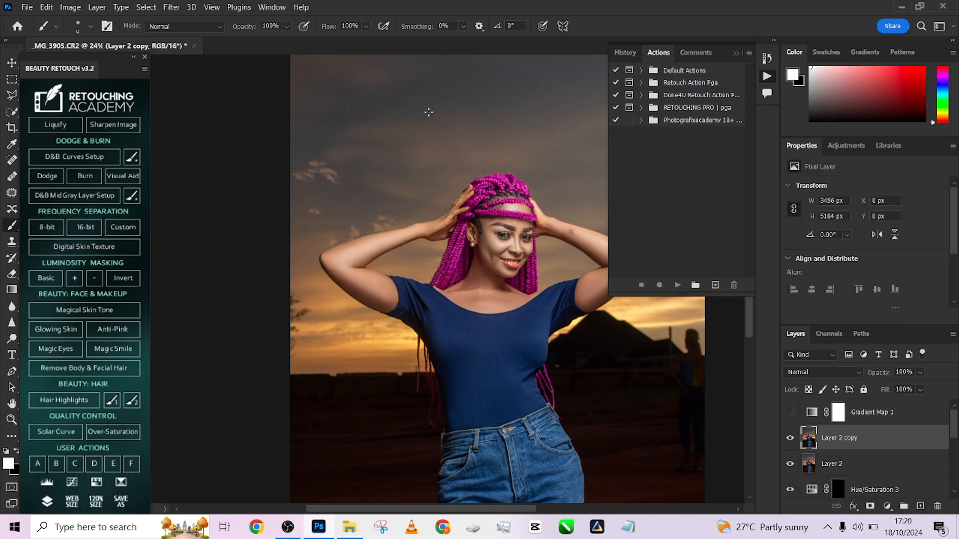
{"action": "left_click", "coordinate": [146, 8]}
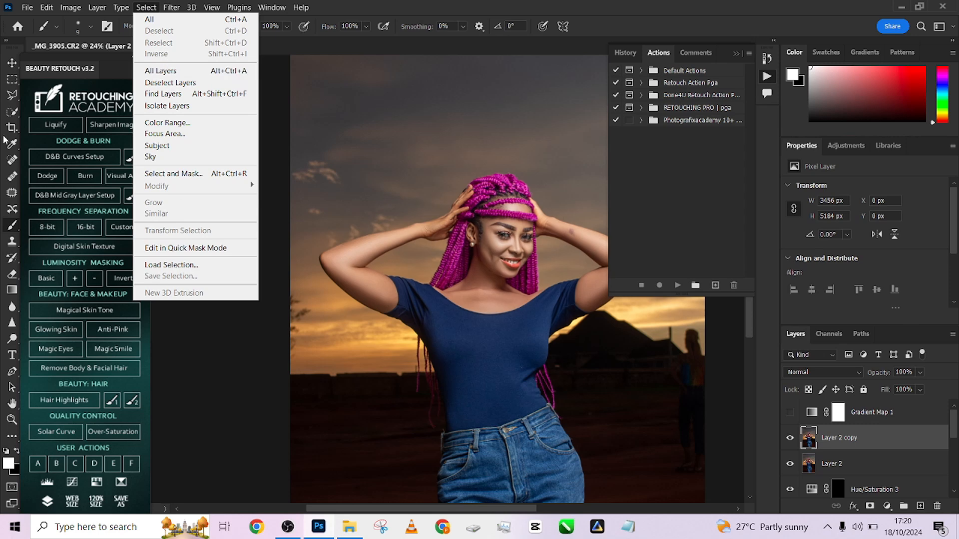
{"action": "left_click", "coordinate": [10, 114]}
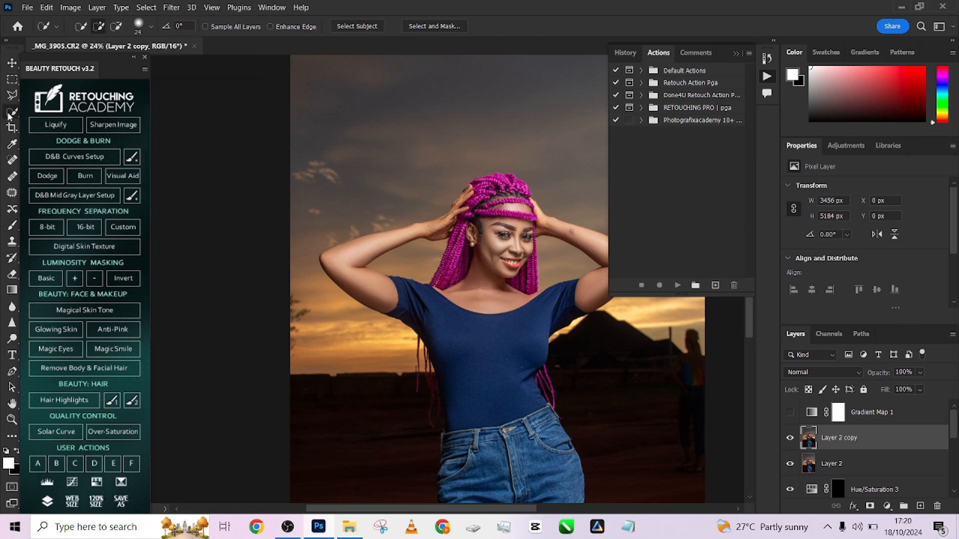
{"action": "left_click", "coordinate": [355, 27]}
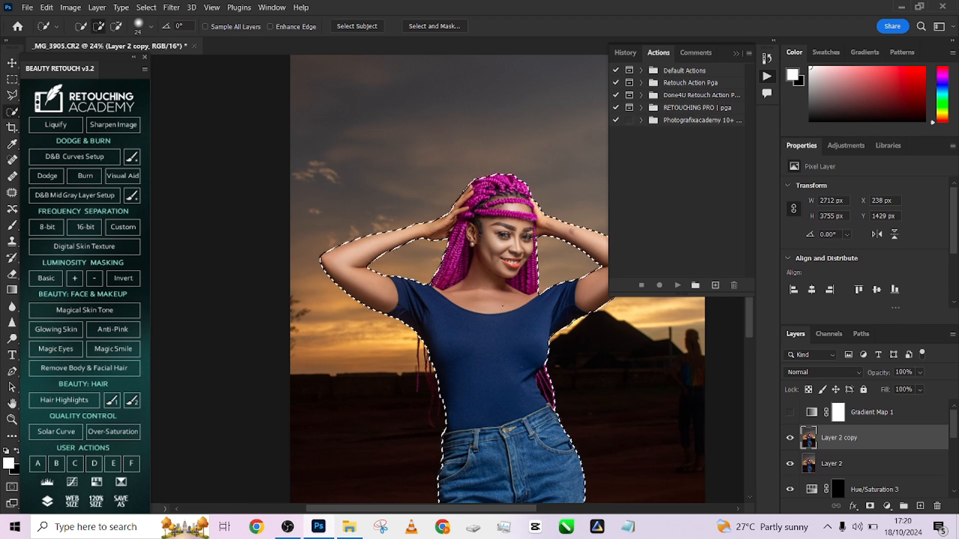
{"action": "scroll", "coordinate": [413, 268], "scroll_direction": "down", "scroll_amount": 2}
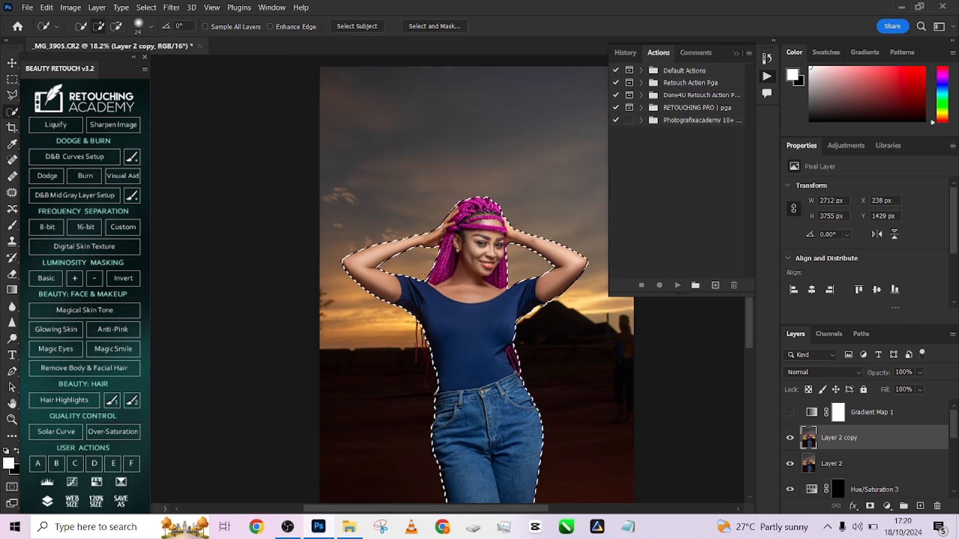
{"action": "key", "text": "ctrl+j"}
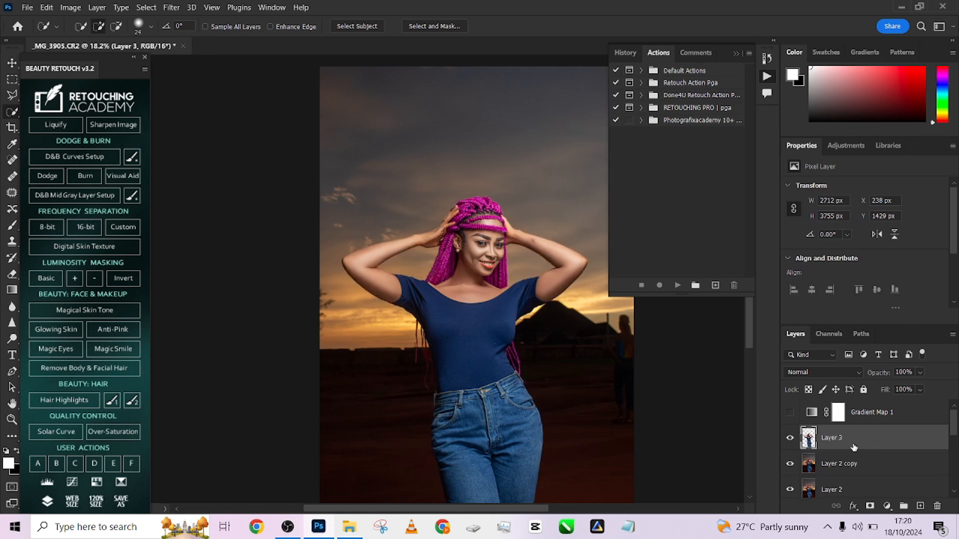
{"action": "left_click_drag", "start_coordinate": [894, 463], "coordinate": [936, 506]}
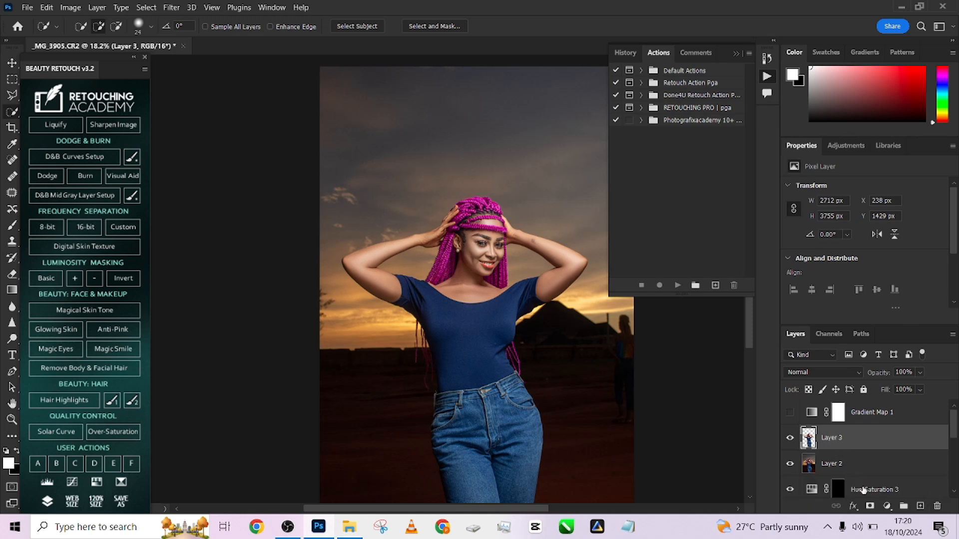
- Add a layer mask to the cut-out of the woman and limit it to her skin with Color Range at fuzziness 12
{"action": "left_click", "coordinate": [869, 505]}
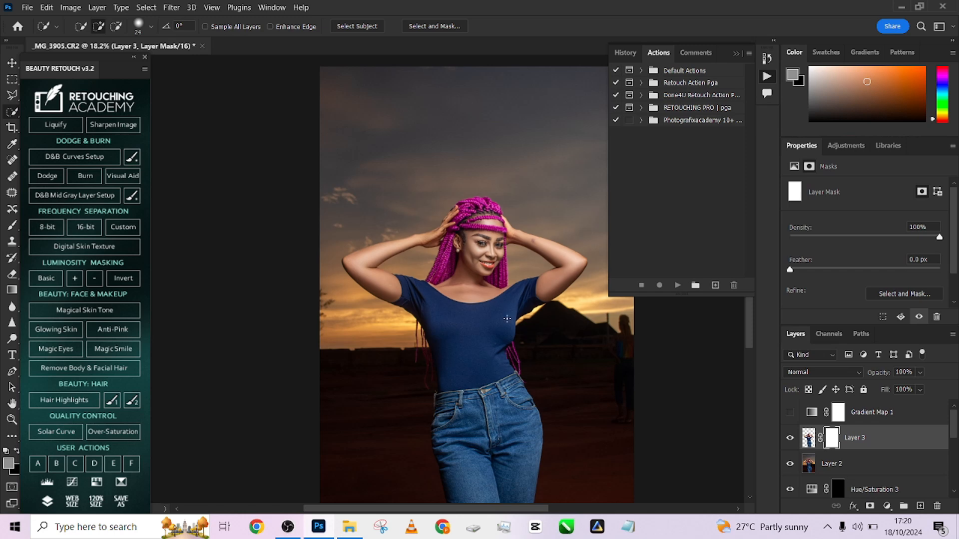
{"action": "left_click", "coordinate": [146, 8]}
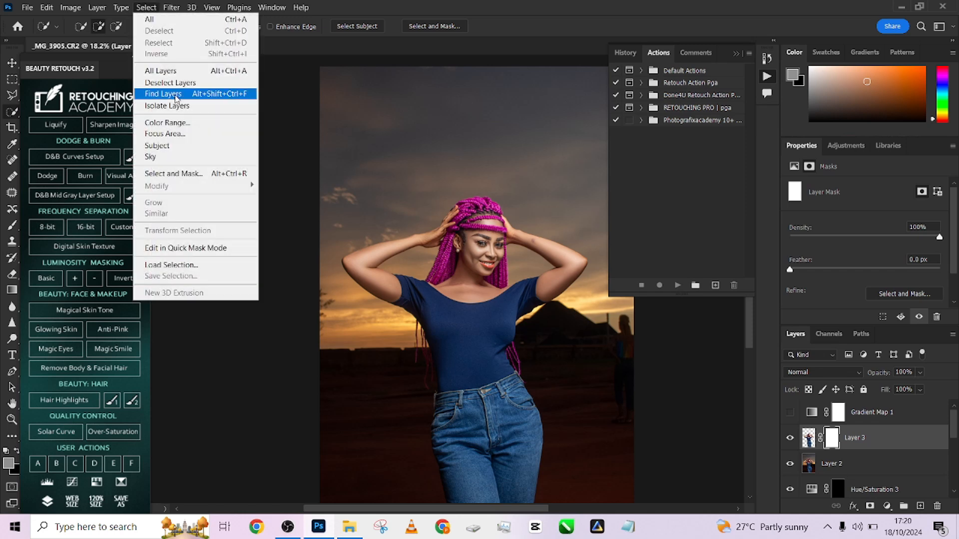
{"action": "left_click", "coordinate": [180, 125]}
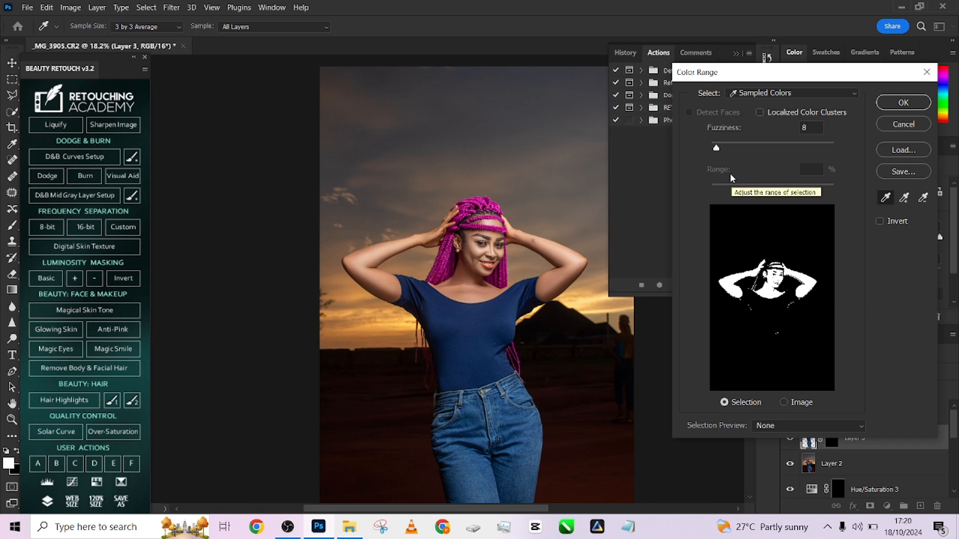
{"action": "left_click_drag", "start_coordinate": [716, 148], "coordinate": [719, 151]}
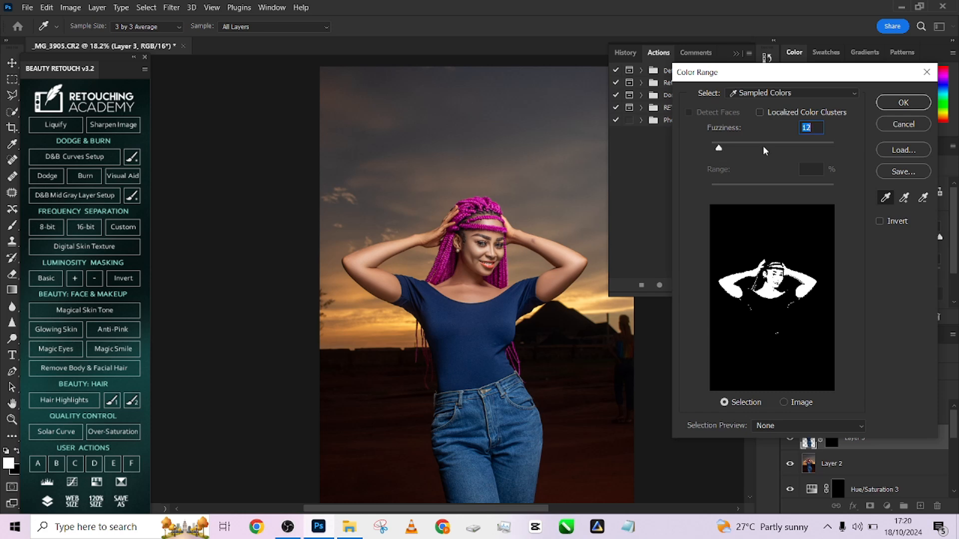
{"action": "left_click", "coordinate": [903, 103]}
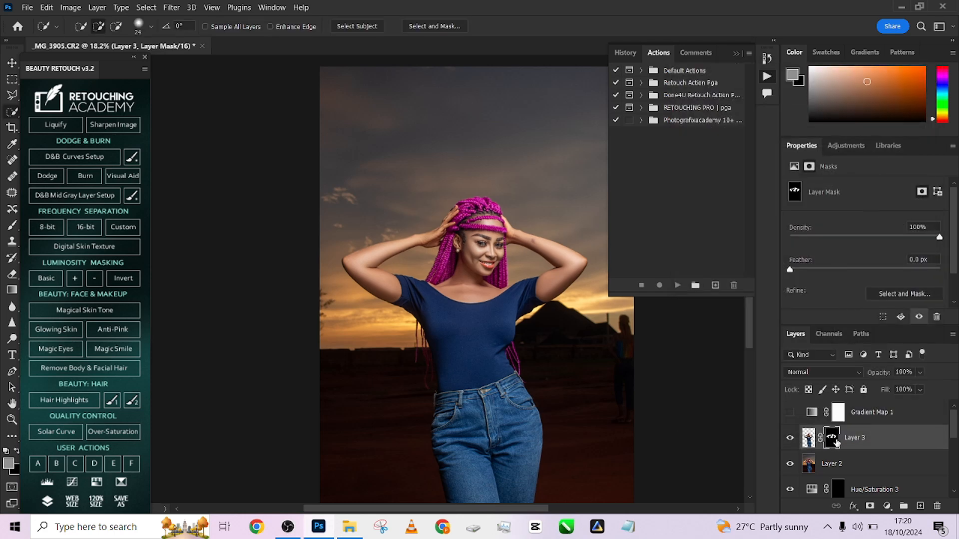
- Move the skin mask from the cut-out to the Gradient Map layer, delete the cut-out, and show the Gradient Map
{"action": "left_click_drag", "start_coordinate": [831, 437], "coordinate": [833, 419]}
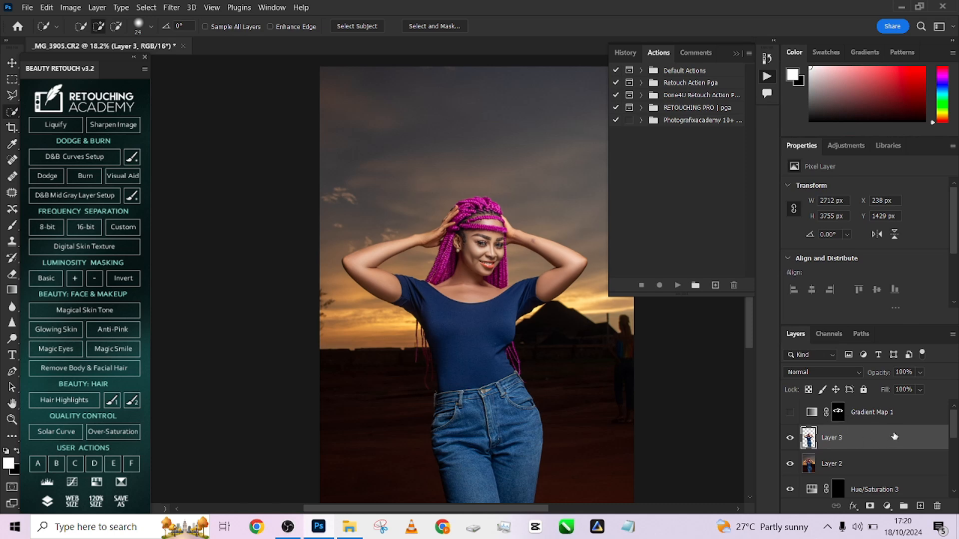
{"action": "left_click_drag", "start_coordinate": [894, 436], "coordinate": [938, 505]}
{"action": "left_click", "coordinate": [791, 413]}
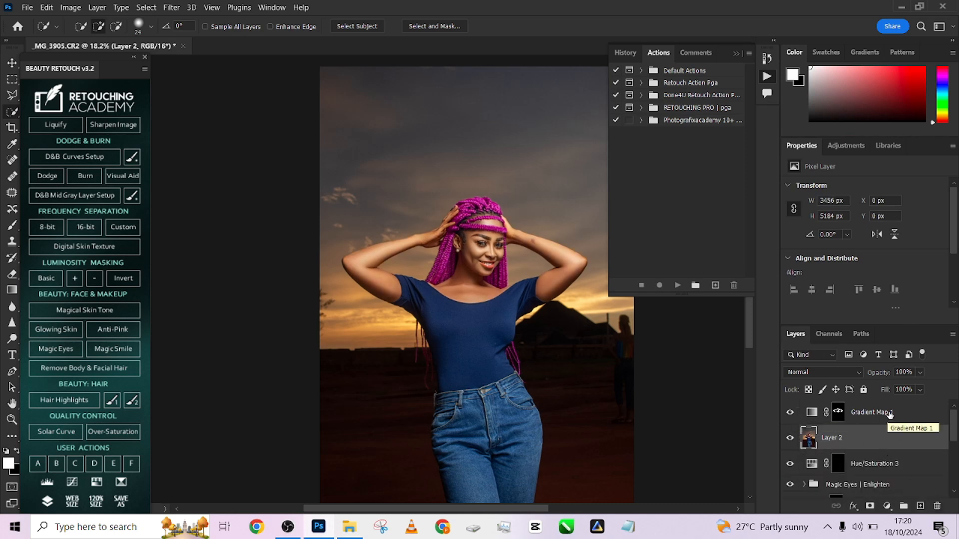
- Compare the portrait with the Gradient Map hidden and shown, and set the layer's fill to 38%
{"action": "left_click", "coordinate": [907, 414]}
{"action": "scroll", "coordinate": [455, 246], "scroll_direction": "up", "scroll_amount": 5}
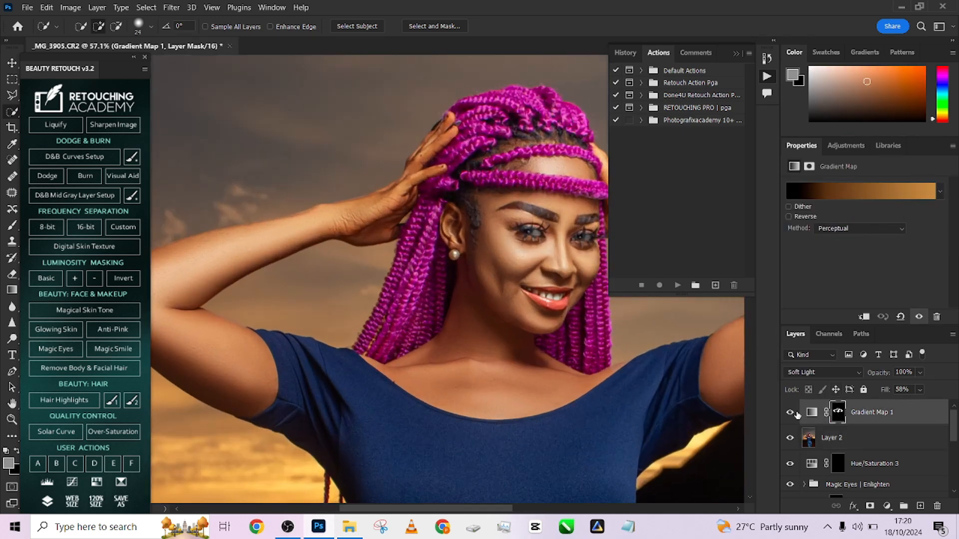
{"action": "left_click", "coordinate": [790, 413]}
{"action": "left_click", "coordinate": [790, 413]}
{"action": "left_click", "coordinate": [920, 390]}
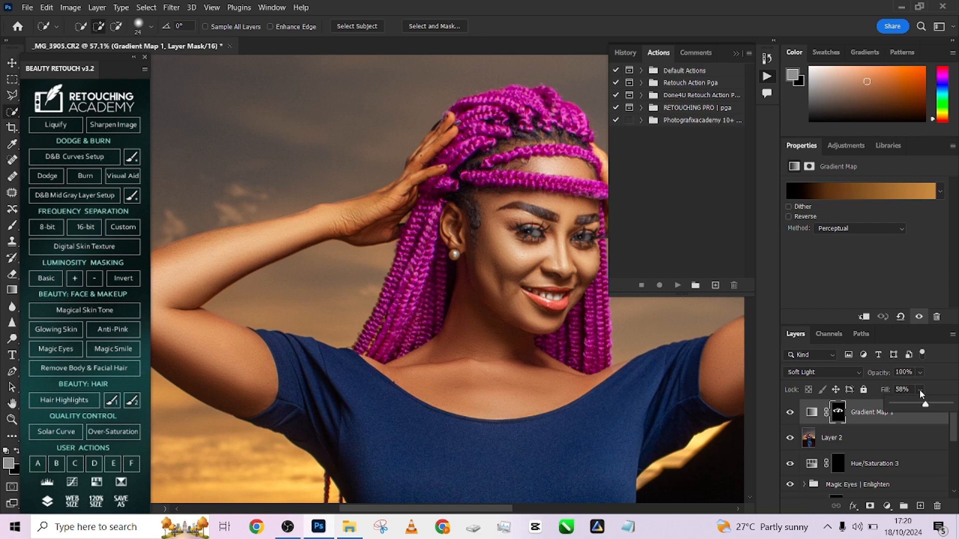
{"action": "left_click_drag", "start_coordinate": [924, 404], "coordinate": [956, 408]}
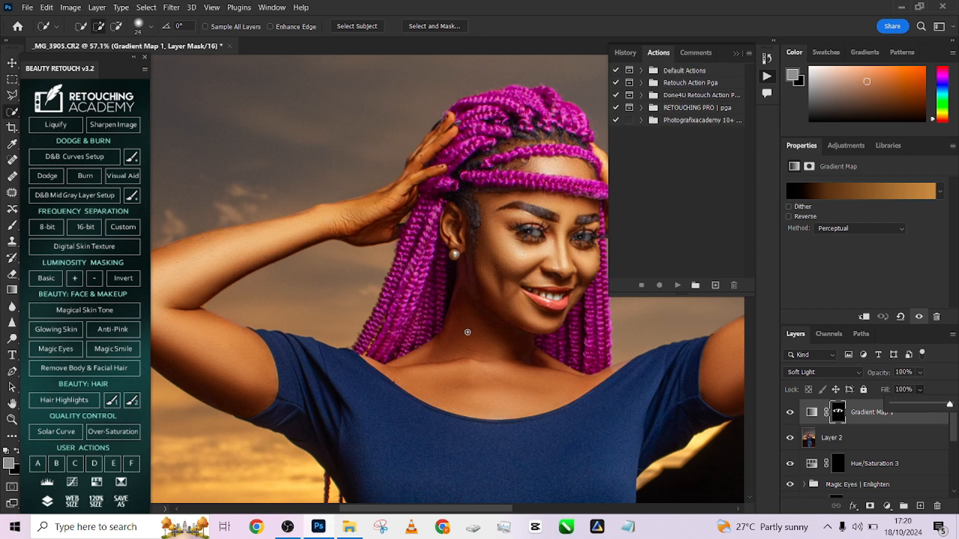
{"action": "scroll", "coordinate": [464, 333], "scroll_direction": "down", "scroll_amount": 4}
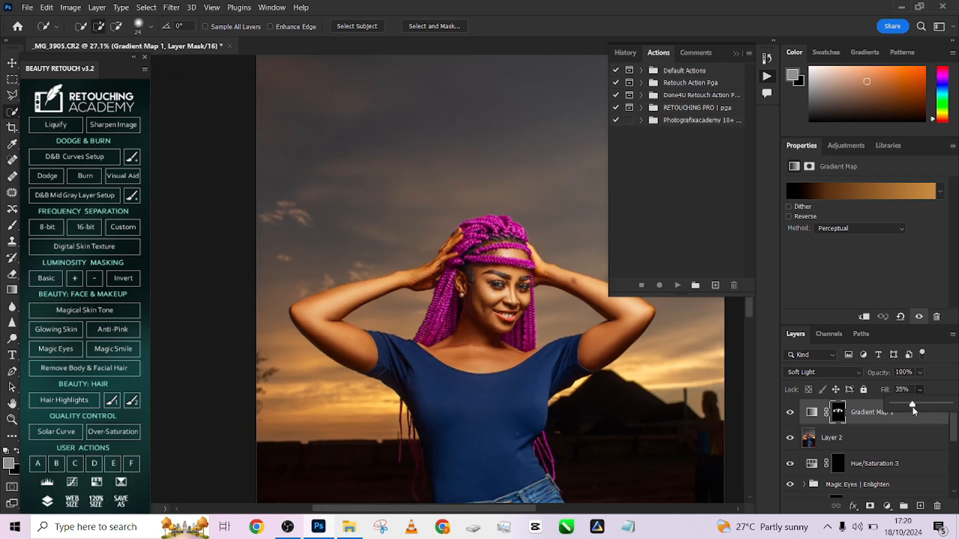
{"action": "left_click_drag", "start_coordinate": [912, 411], "coordinate": [916, 410]}
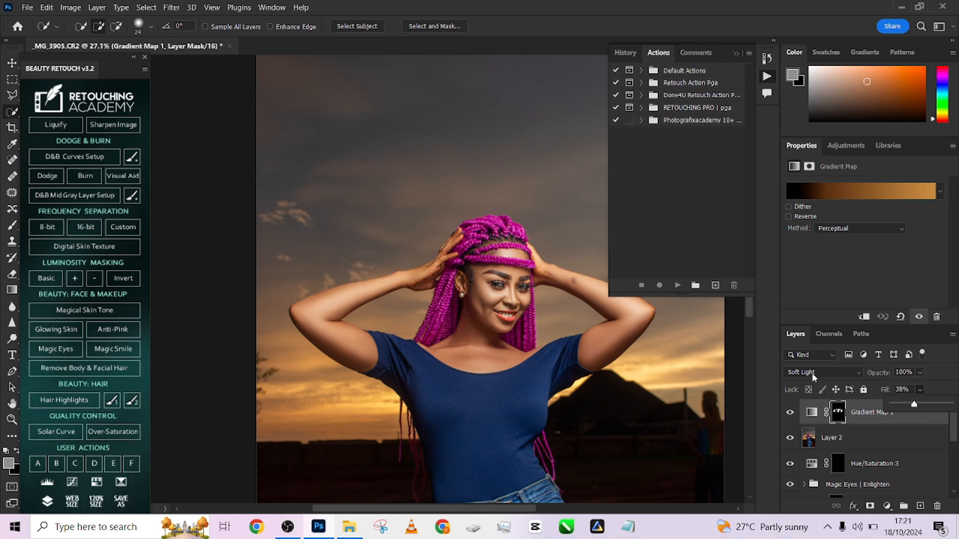
- Duplicate the Gradient Map layer and set the lower original to the Color blending mode
{"action": "key", "text": "ctrl+j"}
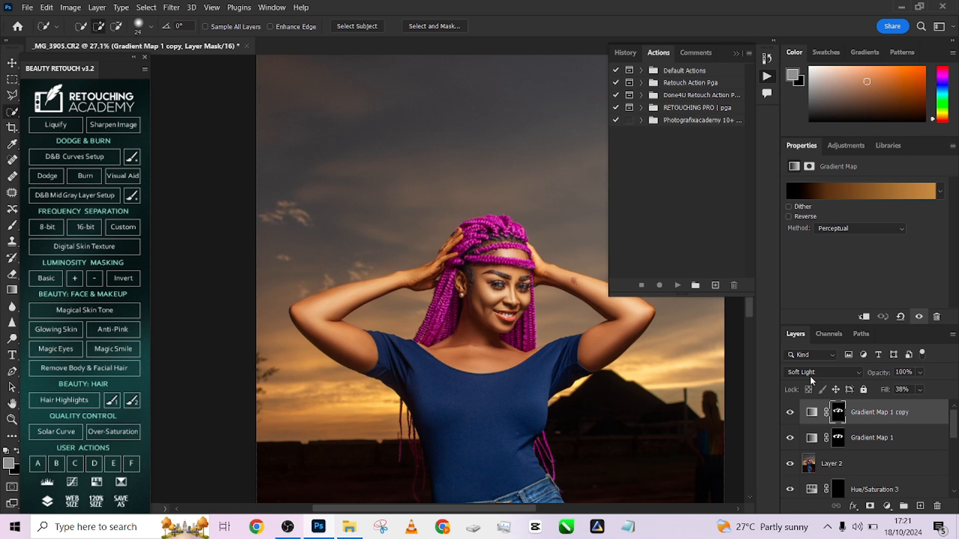
{"action": "left_click", "coordinate": [918, 438]}
{"action": "left_click", "coordinate": [806, 375]}
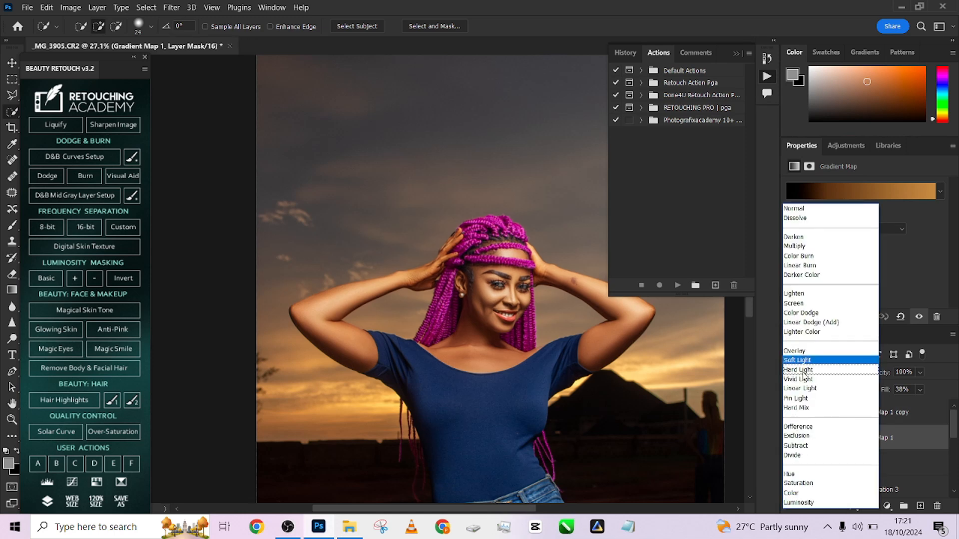
{"action": "left_click", "coordinate": [804, 494]}
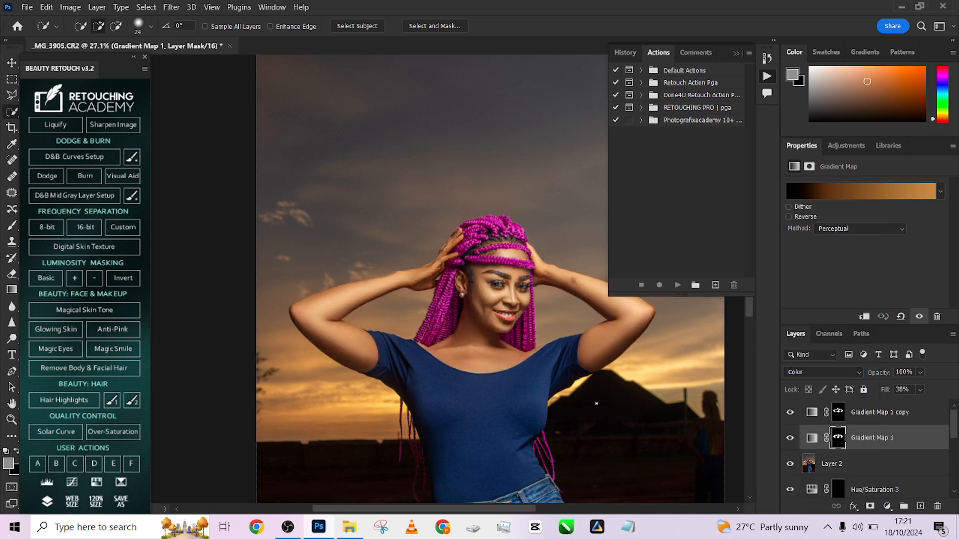
{"action": "scroll", "coordinate": [496, 366], "scroll_direction": "down", "scroll_amount": 2}
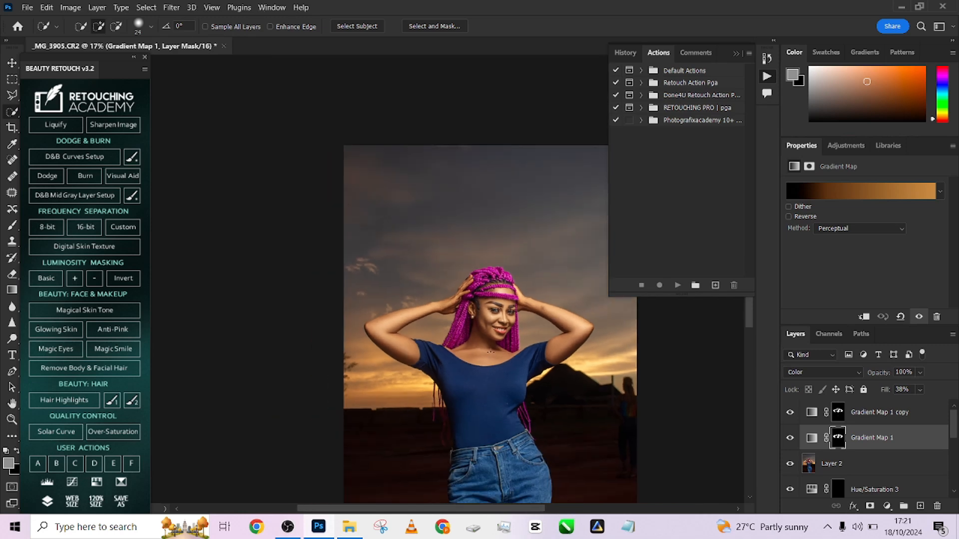
- Hide and show the two Gradient Map layers to compare their effect on the skin up close and in full view
{"action": "scroll", "coordinate": [440, 299], "scroll_direction": "up", "scroll_amount": 5}
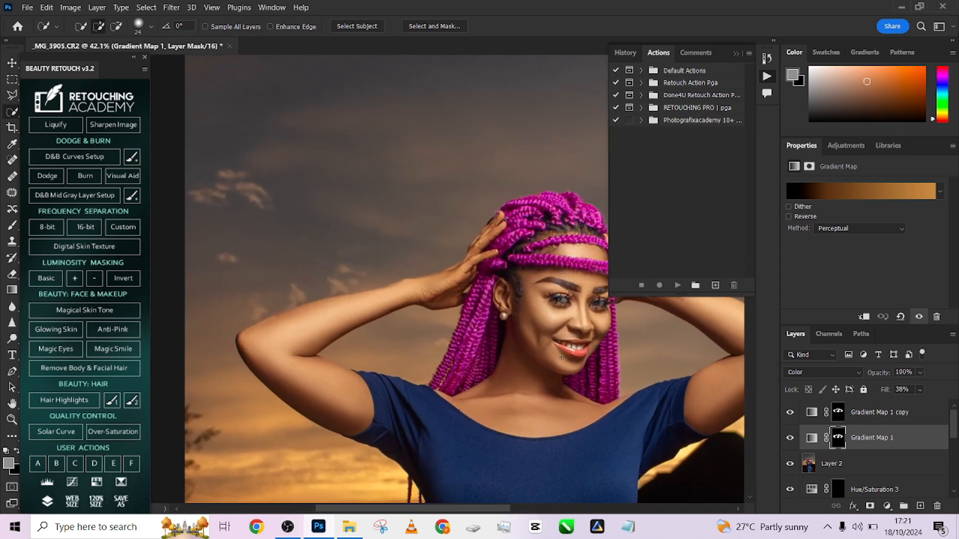
{"action": "left_click", "coordinate": [792, 413]}
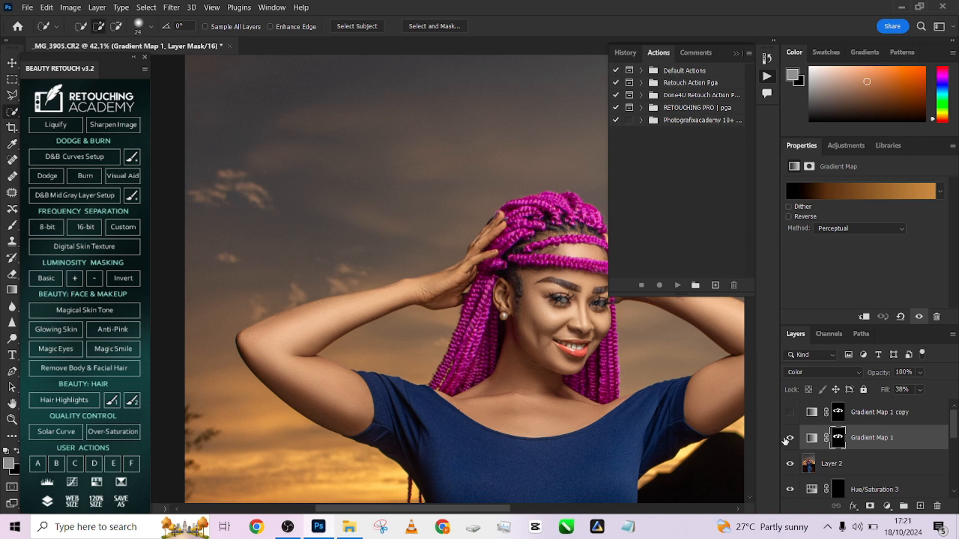
{"action": "left_click", "coordinate": [789, 438]}
{"action": "left_click", "coordinate": [790, 439]}
{"action": "scroll", "coordinate": [485, 336], "scroll_direction": "down", "scroll_amount": 5}
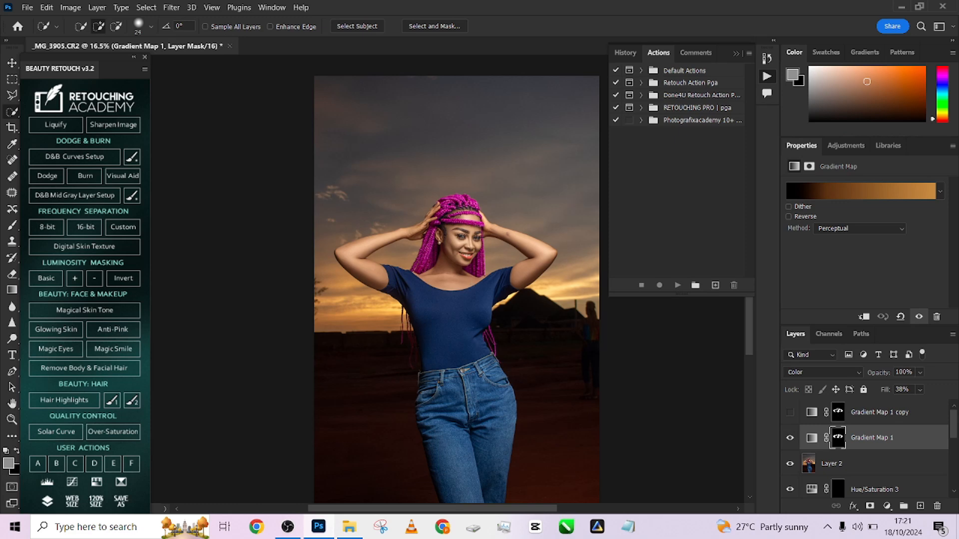
{"action": "left_click", "coordinate": [789, 412]}
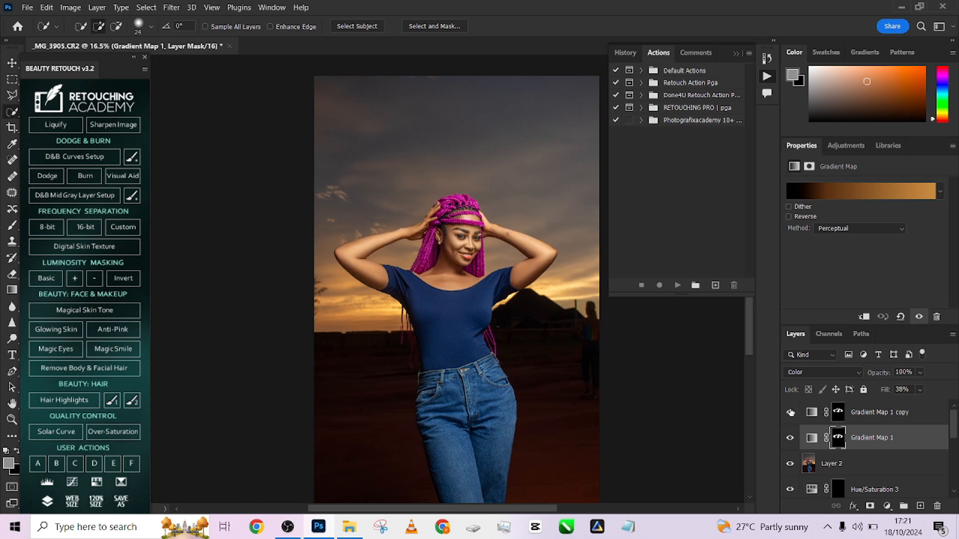
- Set the Gradient Map copy to 49% opacity and 57% fill, and raise the fill of the Color-mode Gradient Map below it
{"action": "left_click", "coordinate": [921, 413]}
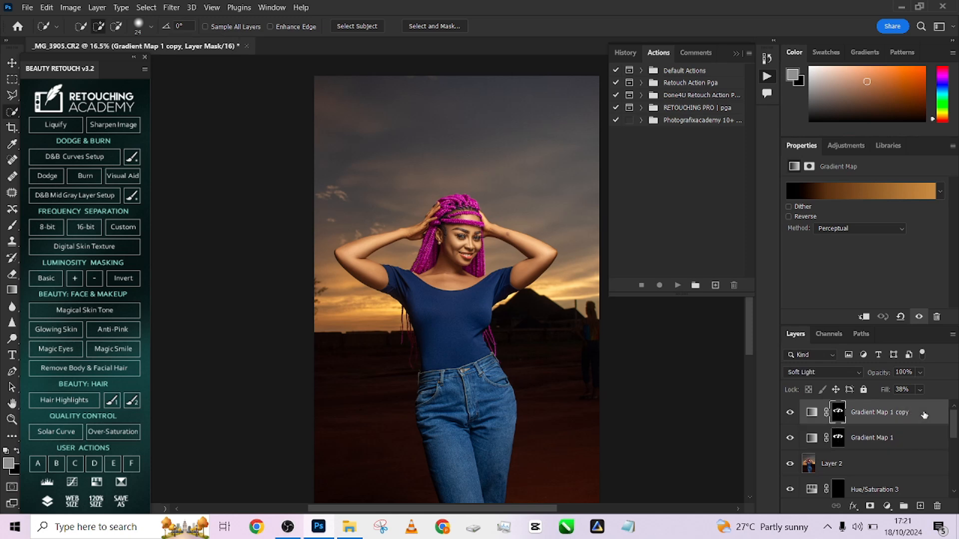
{"action": "left_click", "coordinate": [921, 373]}
{"action": "left_click_drag", "start_coordinate": [933, 387], "coordinate": [904, 388]}
{"action": "left_click", "coordinate": [922, 445]}
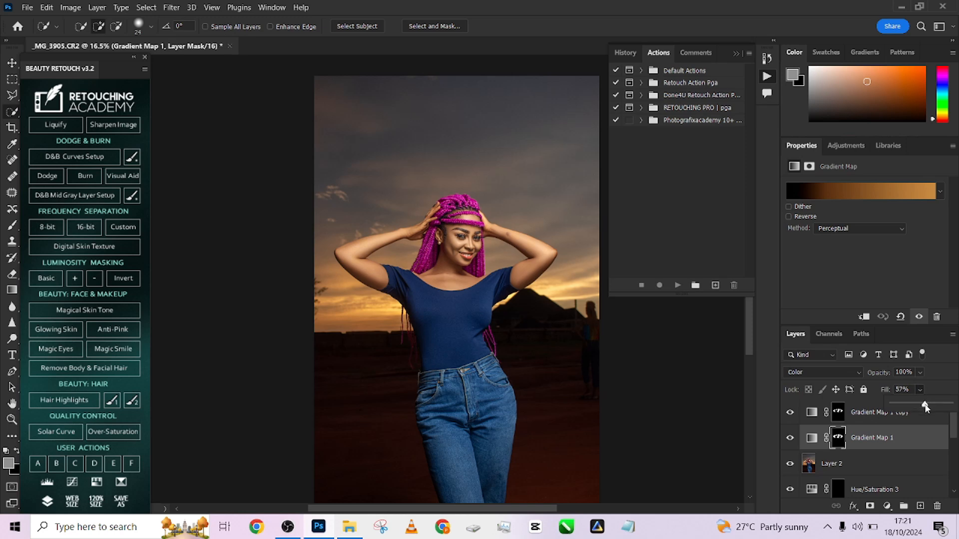
{"action": "left_click_drag", "start_coordinate": [925, 407], "coordinate": [918, 407]}
{"action": "left_click", "coordinate": [882, 421]}
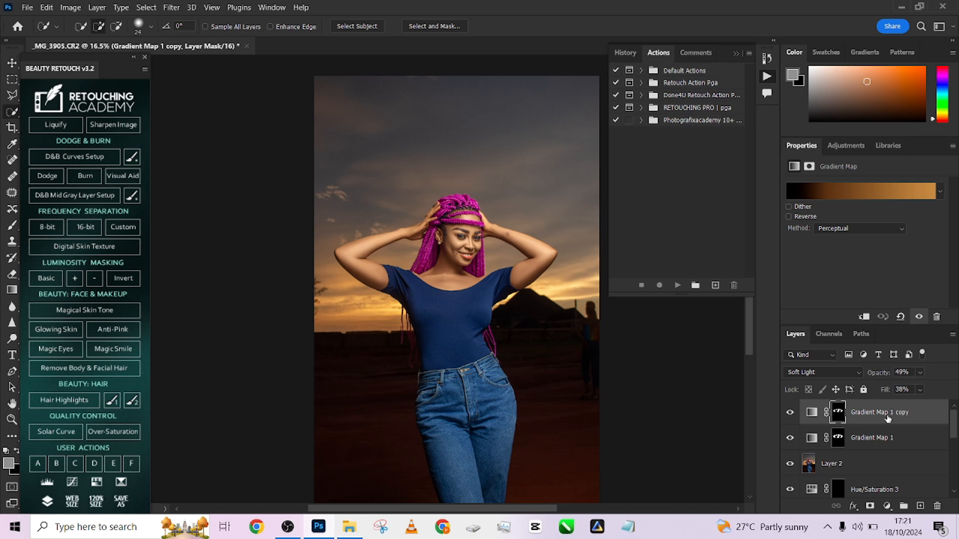
{"action": "left_click", "coordinate": [920, 389]}
{"action": "scroll", "coordinate": [528, 301], "scroll_direction": "down", "scroll_amount": 2}
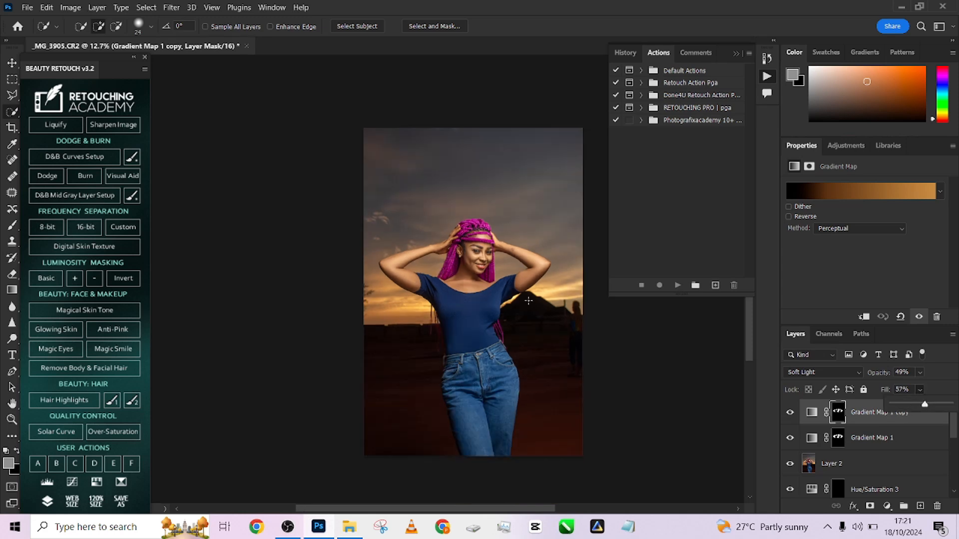
- Add a Selective Color adjustment layer above the Gradient Map copy and fine-tune its Reds
{"action": "left_click", "coordinate": [888, 506]}
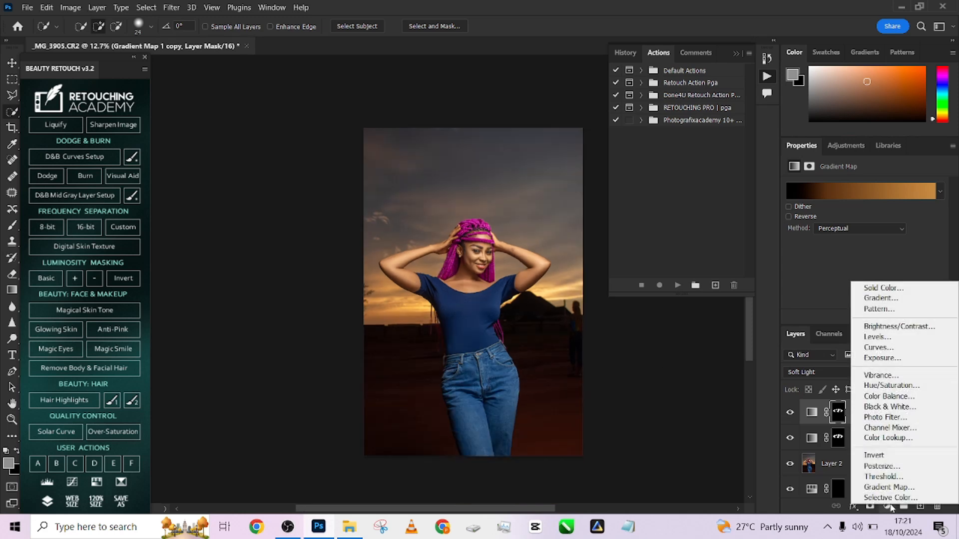
{"action": "left_click", "coordinate": [888, 498]}
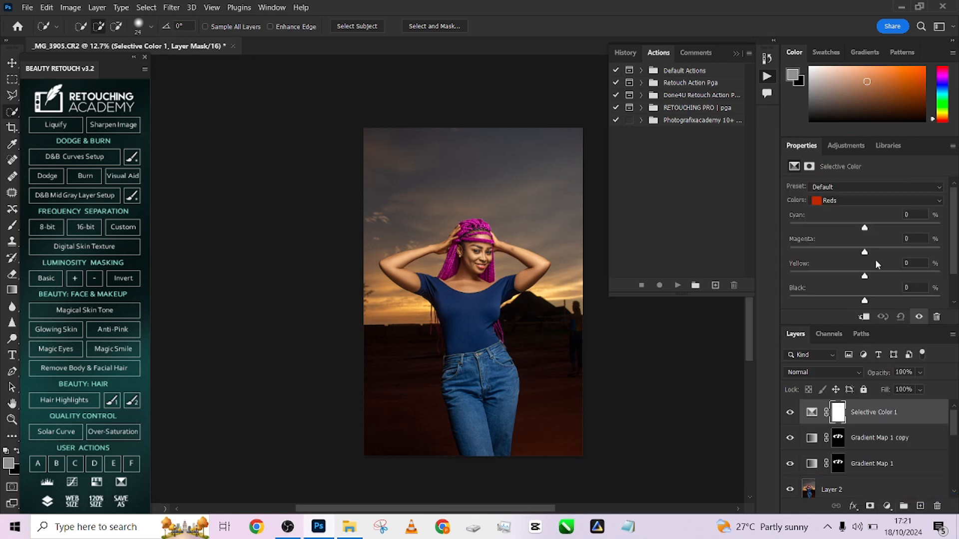
{"action": "left_click_drag", "start_coordinate": [863, 233], "coordinate": [872, 299]}
- In the Selective Color Yellows, set Cyan to -38, Magenta to -2 and Black to -8
{"action": "left_click", "coordinate": [848, 200]}
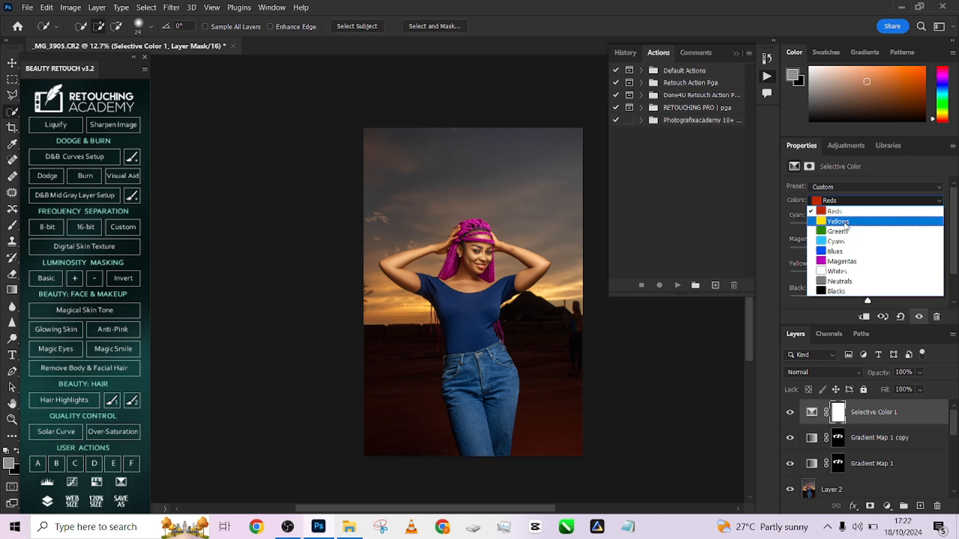
{"action": "left_click", "coordinate": [847, 214]}
{"action": "left_click_drag", "start_coordinate": [864, 251], "coordinate": [864, 274]}
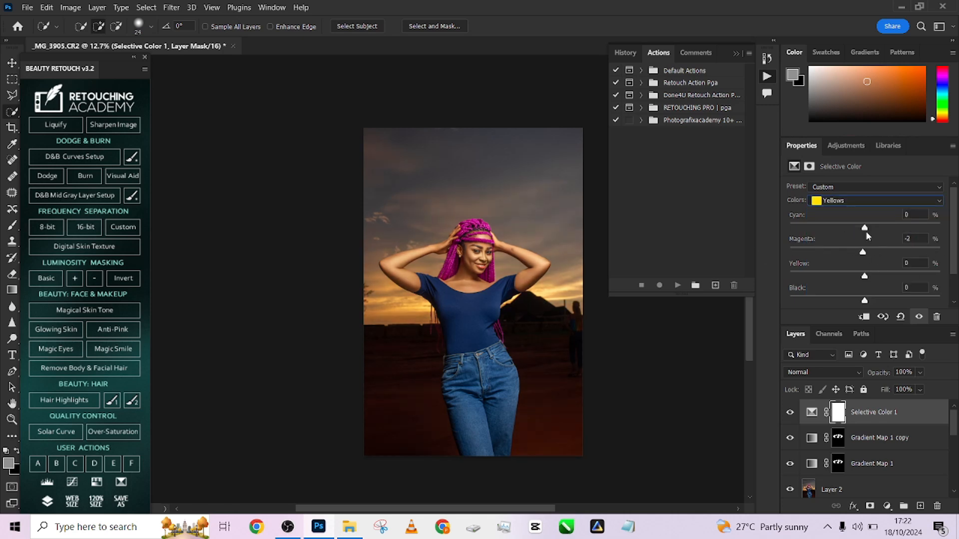
{"action": "left_click_drag", "start_coordinate": [865, 229], "coordinate": [787, 231]}
{"action": "left_click_drag", "start_coordinate": [794, 289], "coordinate": [813, 289]}
{"action": "left_click_drag", "start_coordinate": [833, 290], "coordinate": [859, 304]}
- Compare the portrait with the Selective Color layer hidden and shown, up close and in full view
{"action": "scroll", "coordinate": [428, 244], "scroll_direction": "up", "scroll_amount": 8}
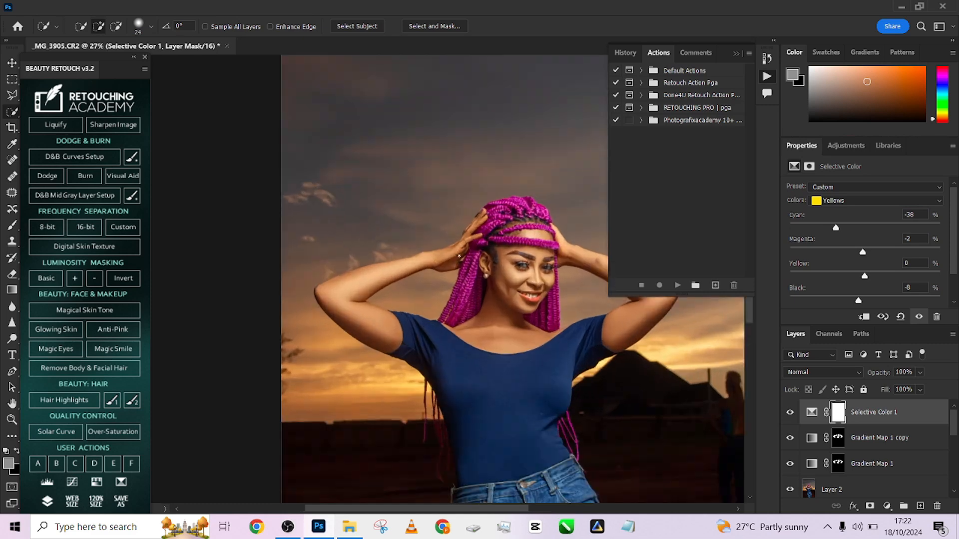
{"action": "left_click_drag", "start_coordinate": [530, 290], "coordinate": [488, 298]}
{"action": "left_click", "coordinate": [790, 413]}
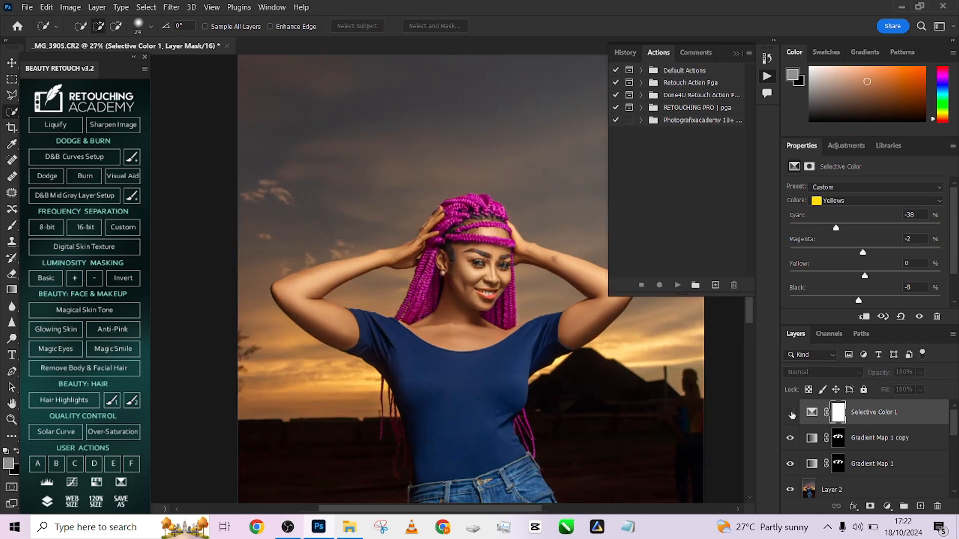
{"action": "left_click", "coordinate": [790, 413]}
{"action": "left_click", "coordinate": [790, 413]}
{"action": "left_click", "coordinate": [790, 413]}
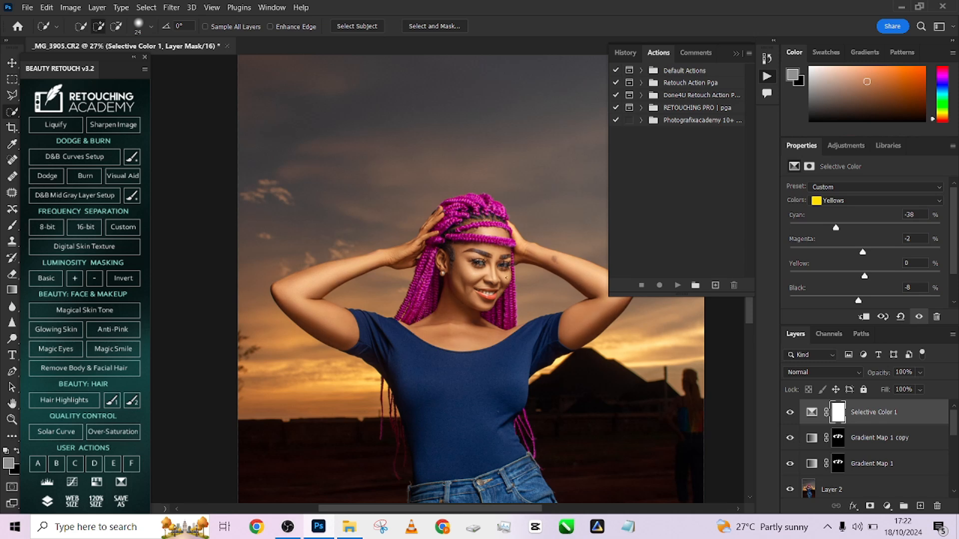
{"action": "scroll", "coordinate": [509, 331], "scroll_direction": "down", "scroll_amount": 6}
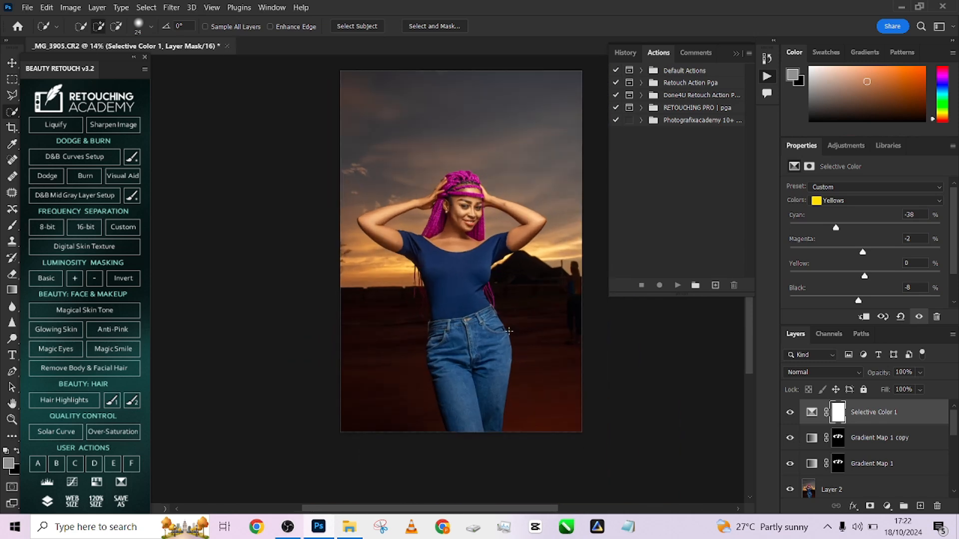
{"action": "scroll", "coordinate": [508, 331], "scroll_direction": "up", "scroll_amount": 2}
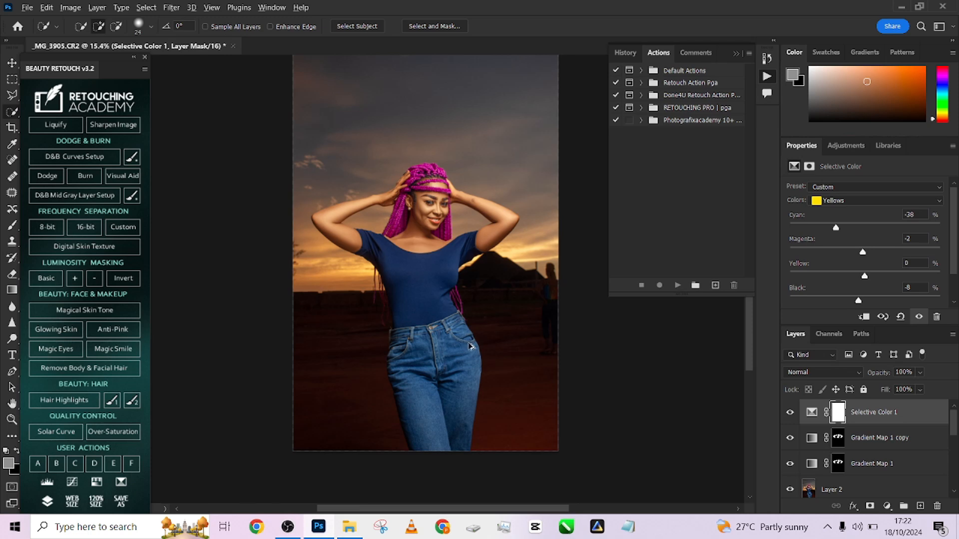
{"action": "key", "text": "ctrl+shift+alt+e"}
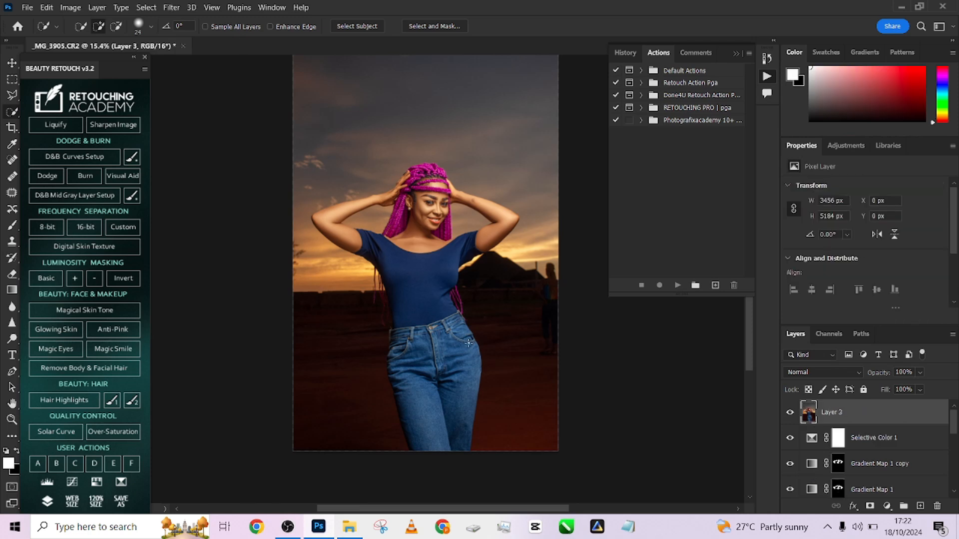
{"action": "key", "text": "ctrl+z"}
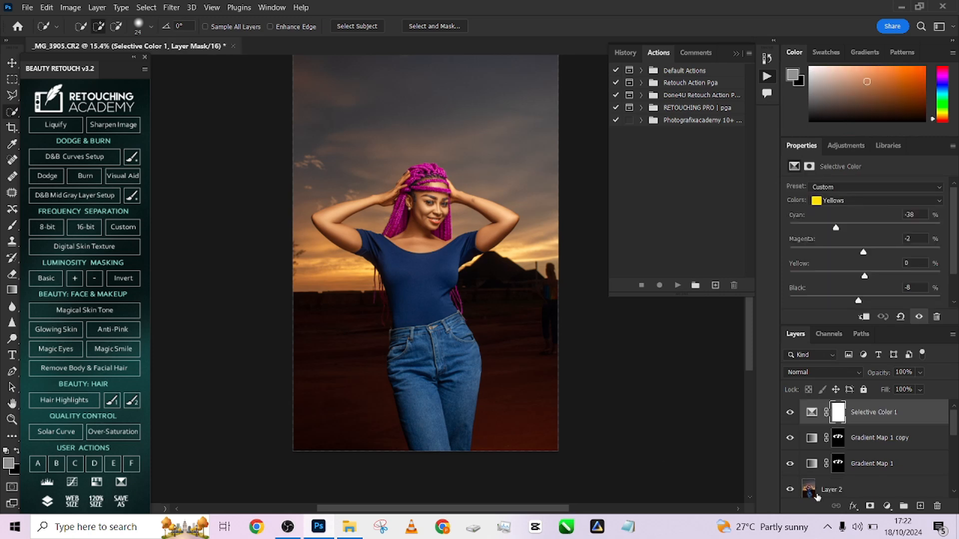
- Add a Photo Filter adjustment layer using Cooling Filter (80) and set the layer's opacity to 48%
{"action": "left_click", "coordinate": [887, 506]}
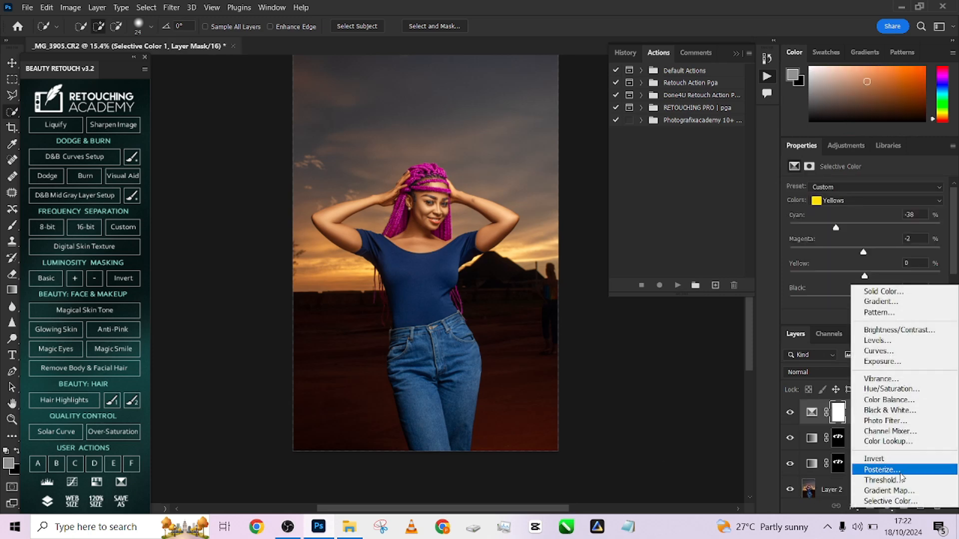
{"action": "left_click", "coordinate": [878, 422]}
{"action": "left_click", "coordinate": [853, 189]}
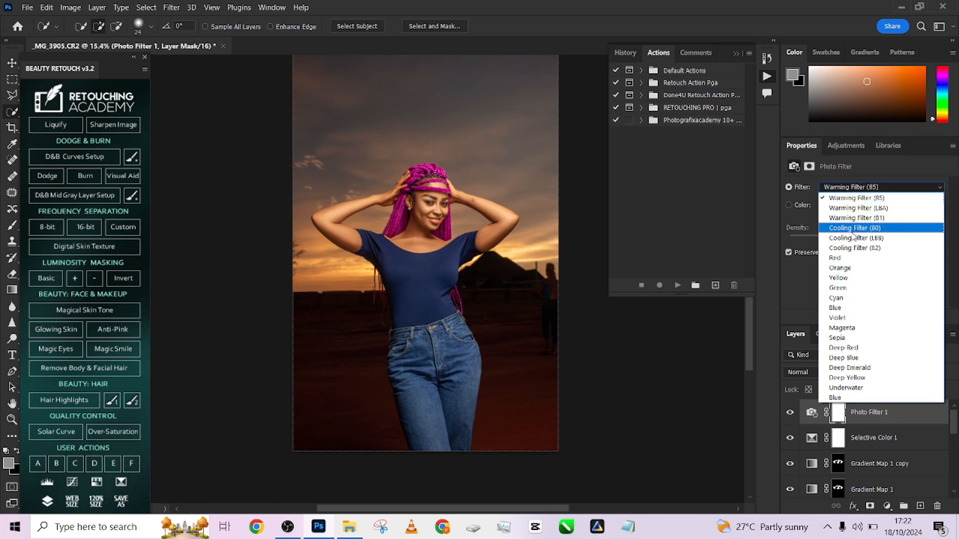
{"action": "left_click", "coordinate": [851, 225]}
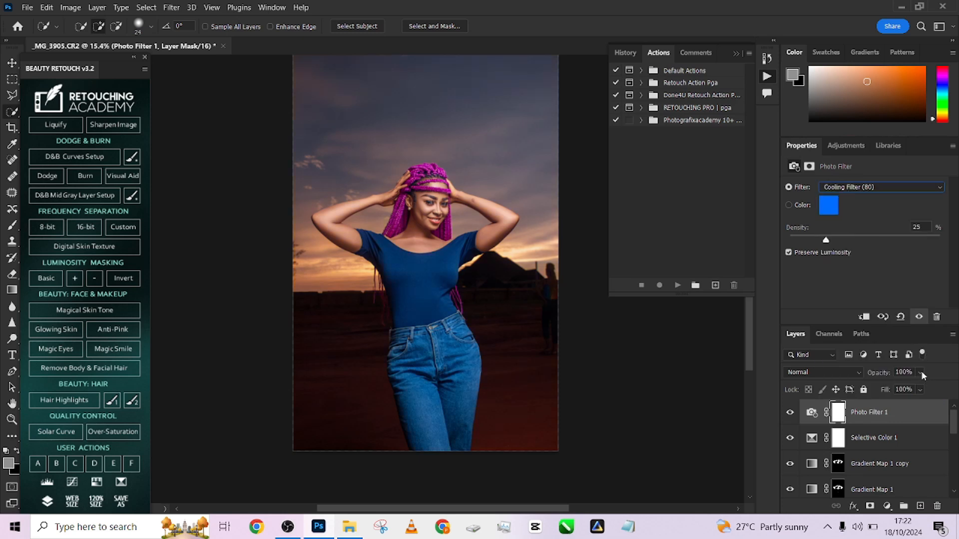
{"action": "left_click", "coordinate": [919, 388]}
{"action": "left_click_drag", "start_coordinate": [908, 390], "coordinate": [905, 389]}
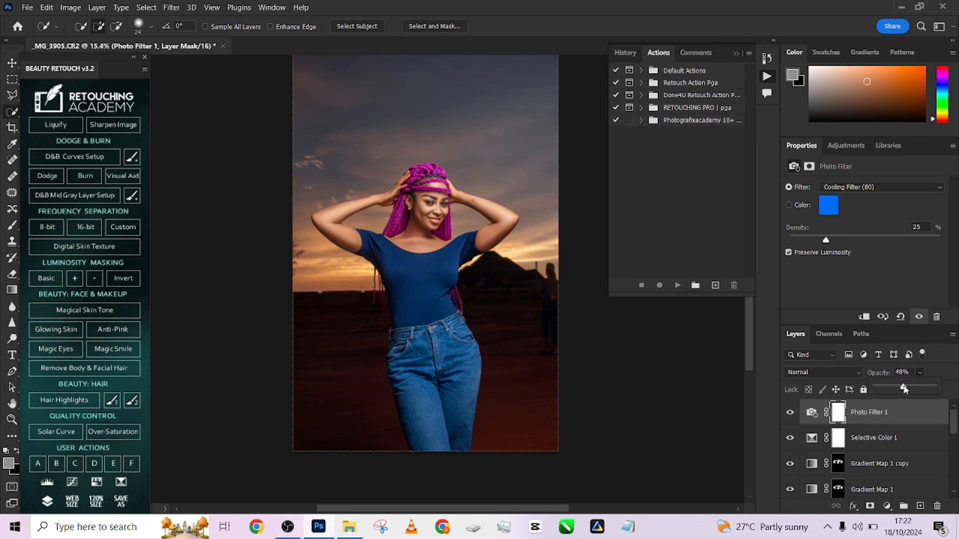
{"action": "left_click", "coordinate": [894, 448]}
- Stamp all visible layers into a new top layer and open it in the Camera Raw Filter
{"action": "key", "text": "ctrl+shift+alt+e"}
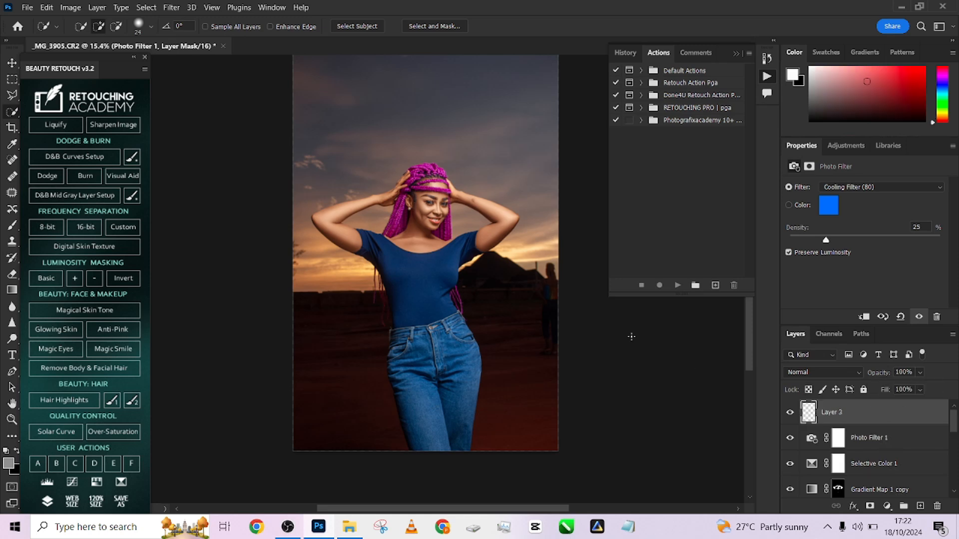
{"action": "left_click", "coordinate": [171, 7]}
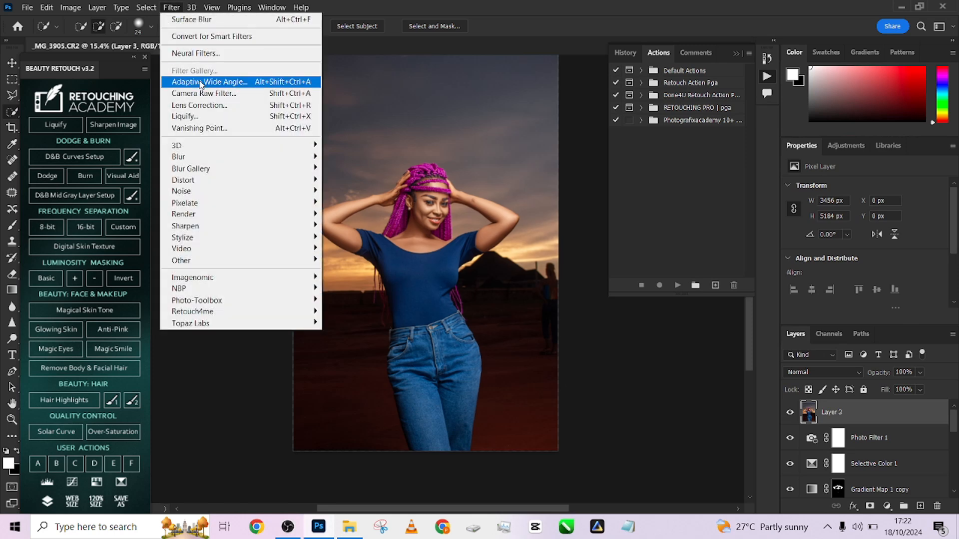
{"action": "left_click", "coordinate": [204, 92]}
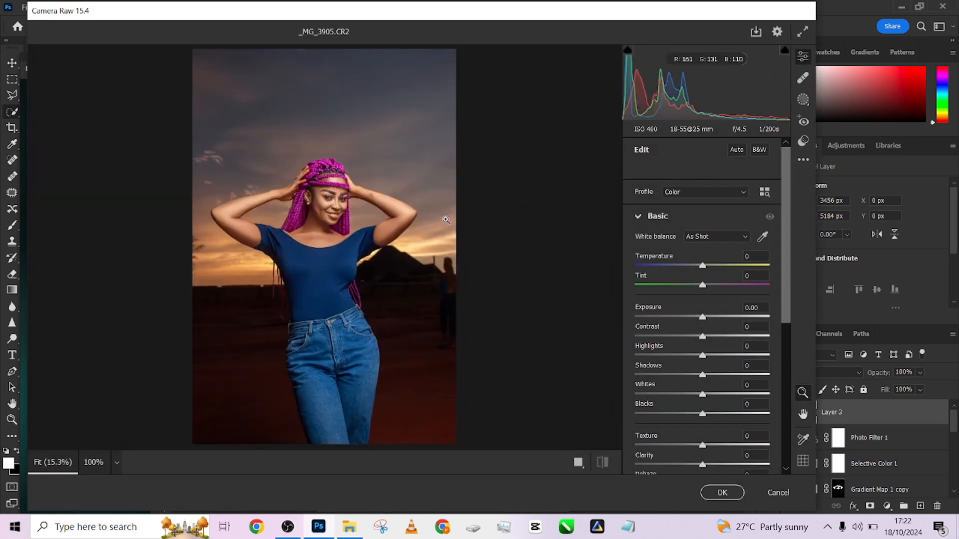
- Set the Blue Primary saturation to +33 in the Camera Raw Calibration settings
{"action": "scroll", "coordinate": [720, 369], "scroll_direction": "down", "scroll_amount": 5}
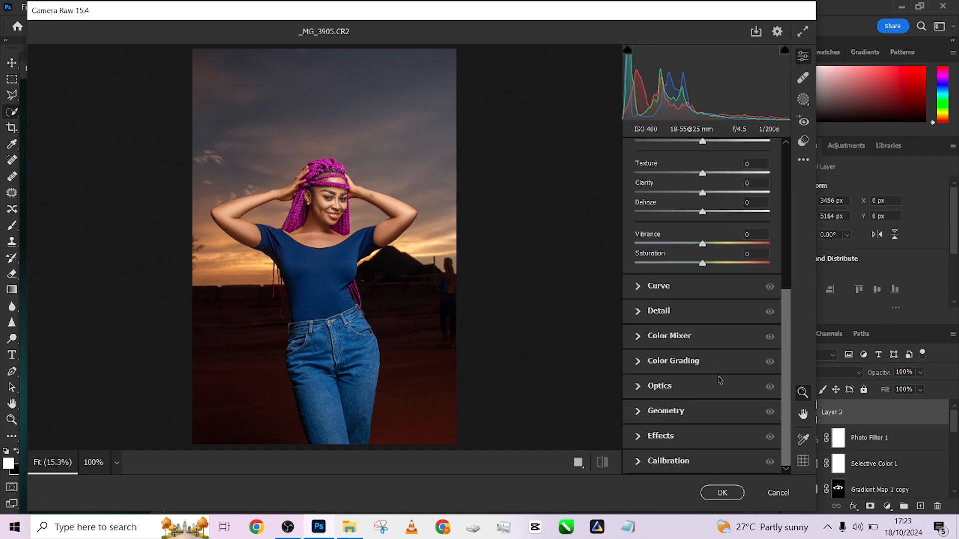
{"action": "left_click", "coordinate": [686, 462]}
{"action": "mouse_move", "coordinate": [725, 463]}
{"action": "left_mouse_down"}
{"action": "mouse_move", "coordinate": [733, 464]}
{"action": "mouse_move", "coordinate": [724, 467]}
{"action": "left_mouse_up"}
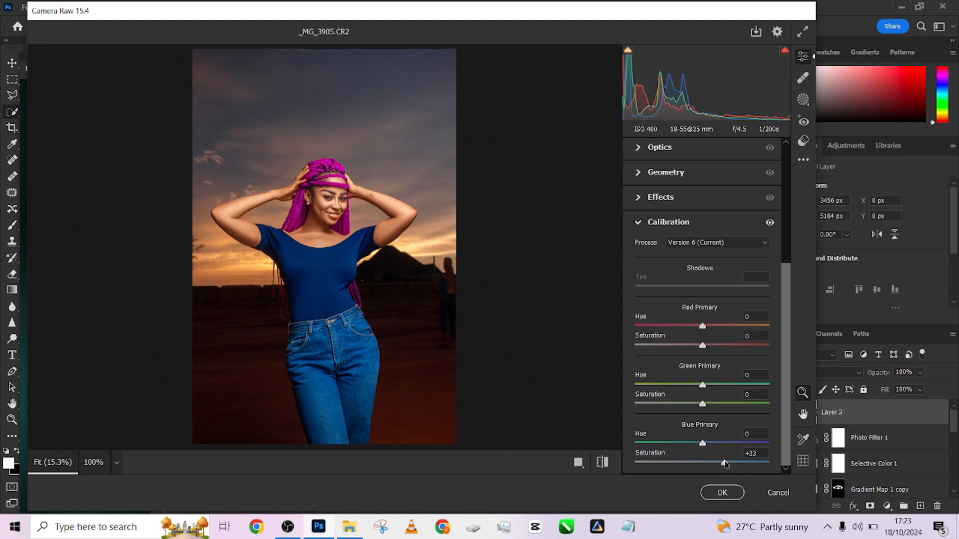
- Push the Blues saturation to +100 in the Color Mixer and bring it back down to a milder level
{"action": "scroll", "coordinate": [731, 257], "scroll_direction": "up", "scroll_amount": 2}
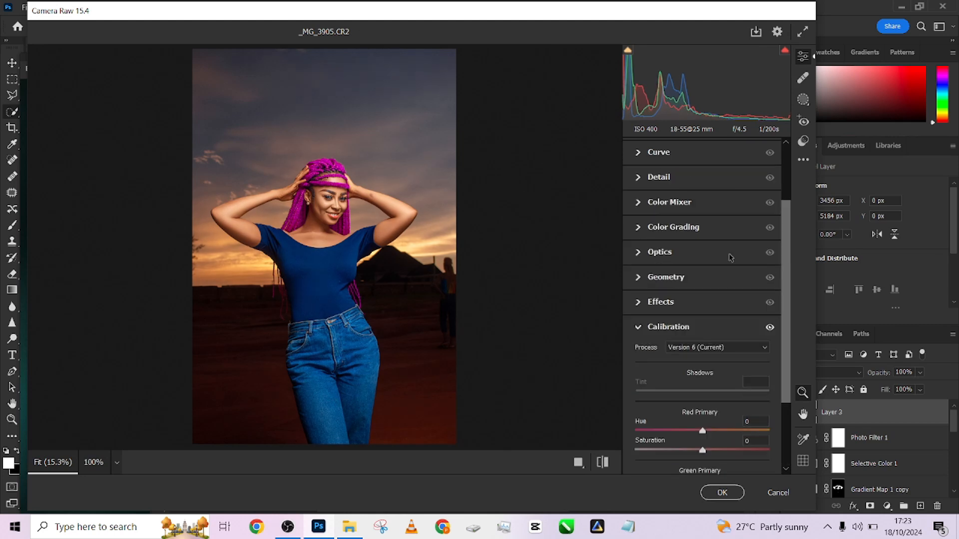
{"action": "left_click", "coordinate": [637, 202]}
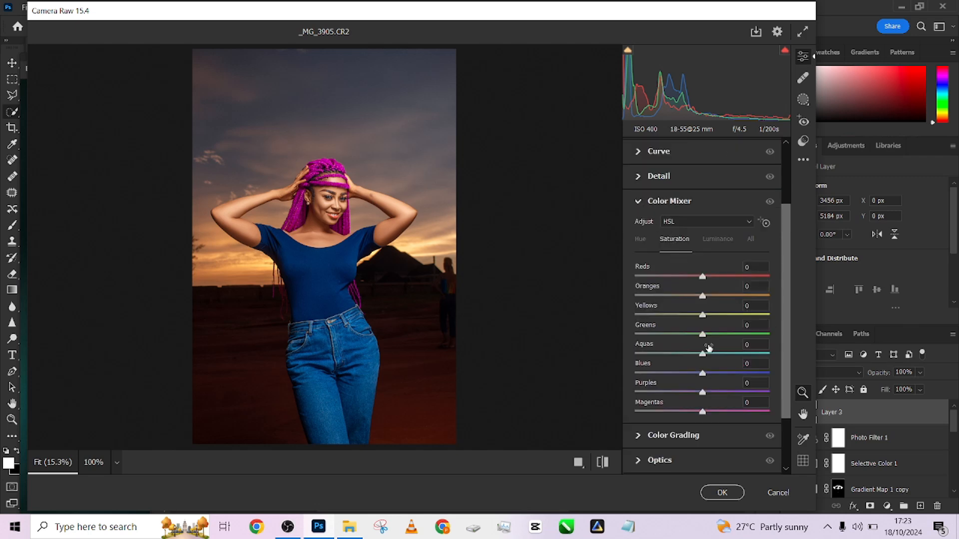
{"action": "left_click_drag", "start_coordinate": [703, 374], "coordinate": [773, 375]}
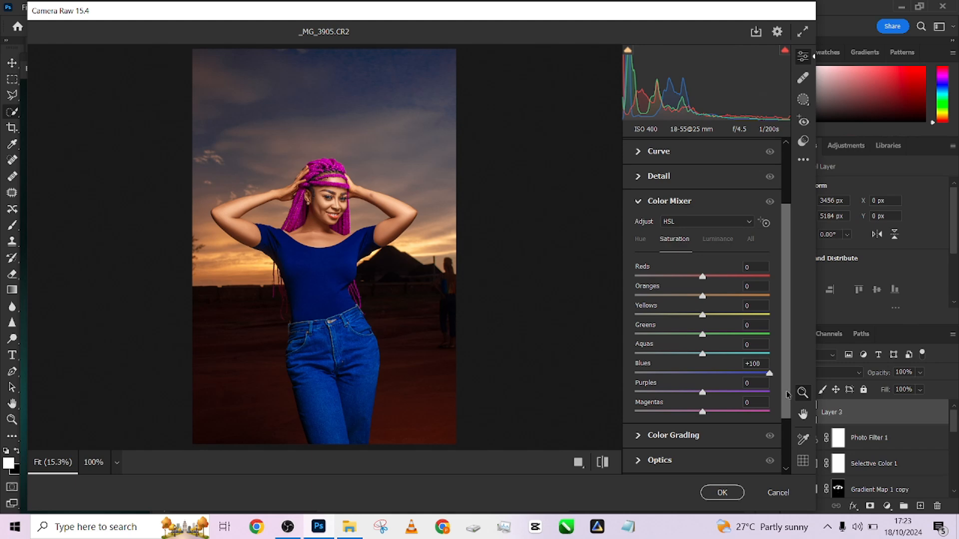
{"action": "left_click_drag", "start_coordinate": [769, 374], "coordinate": [710, 412]}
- Set the Oranges luminance to +4 in the Color Mixer while checking the skin up close
{"action": "left_click", "coordinate": [713, 240]}
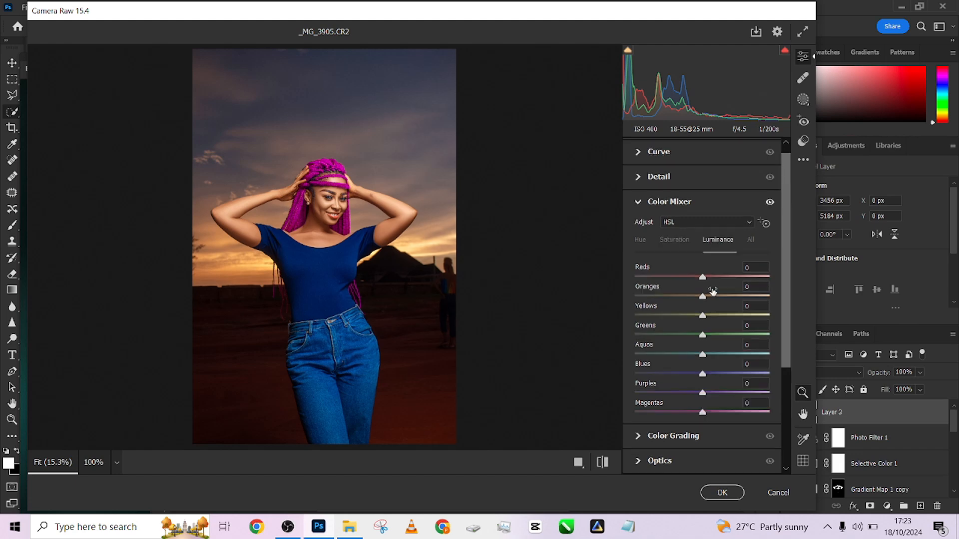
{"action": "left_click", "coordinate": [414, 205]}
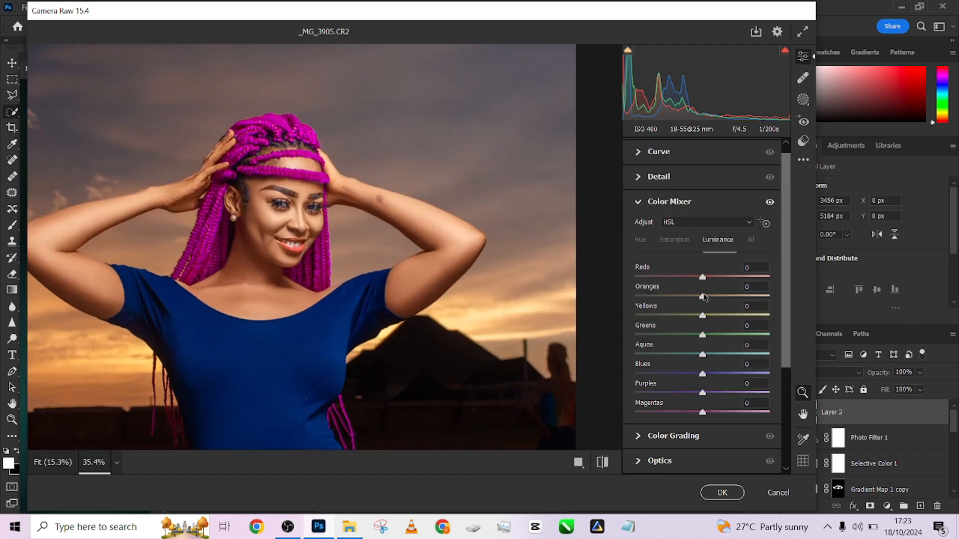
{"action": "mouse_move", "coordinate": [703, 297]}
{"action": "left_mouse_down"}
{"action": "mouse_move", "coordinate": [719, 298]}
{"action": "mouse_move", "coordinate": [665, 299]}
{"action": "mouse_move", "coordinate": [711, 301]}
{"action": "left_mouse_up"}
{"action": "scroll", "coordinate": [440, 238], "scroll_direction": "down", "scroll_amount": 5}
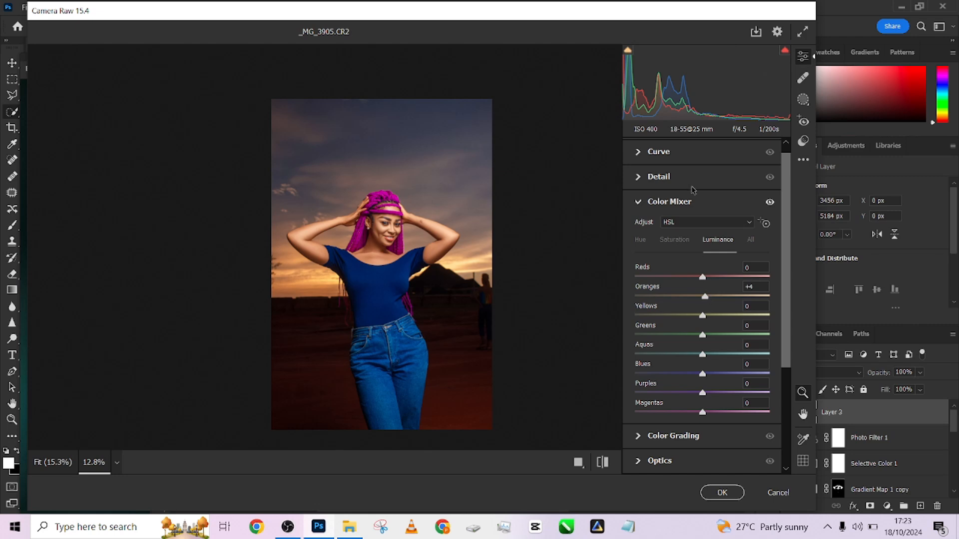
- In the Basic adjustments, set Highlights to -24, Whites to -17, Blacks to +7 and Vibrance to +11
{"action": "scroll", "coordinate": [692, 190], "scroll_direction": "up", "scroll_amount": 10}
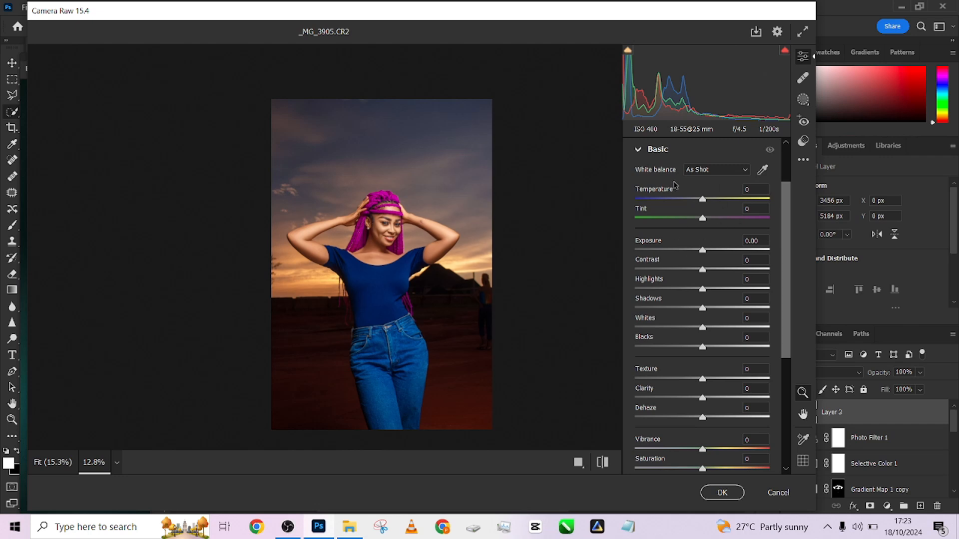
{"action": "left_click_drag", "start_coordinate": [702, 289], "coordinate": [708, 348]}
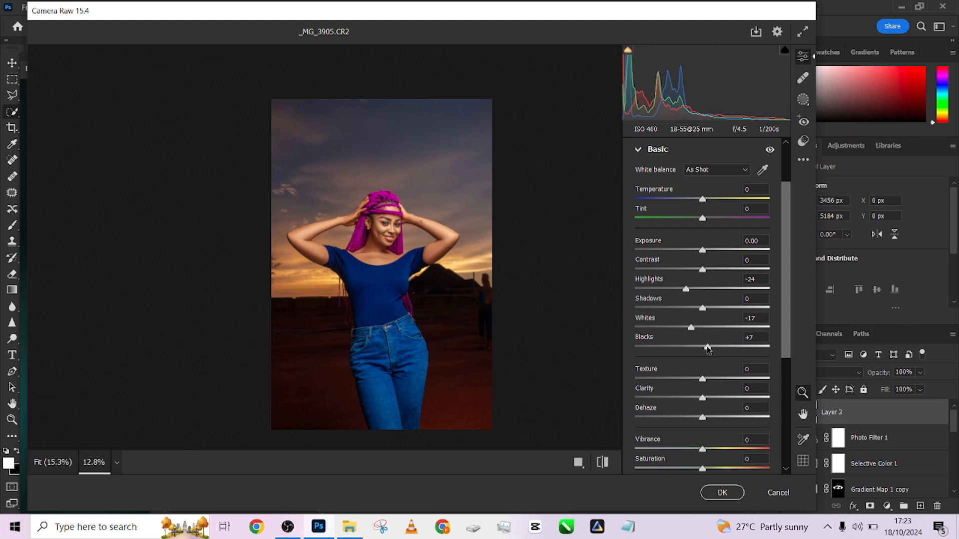
{"action": "left_click_drag", "start_coordinate": [702, 451], "coordinate": [712, 452]}
- Set Noise Reduction to 7 in the Detail settings and check the face up close
{"action": "scroll", "coordinate": [712, 449], "scroll_direction": "down", "scroll_amount": 5}
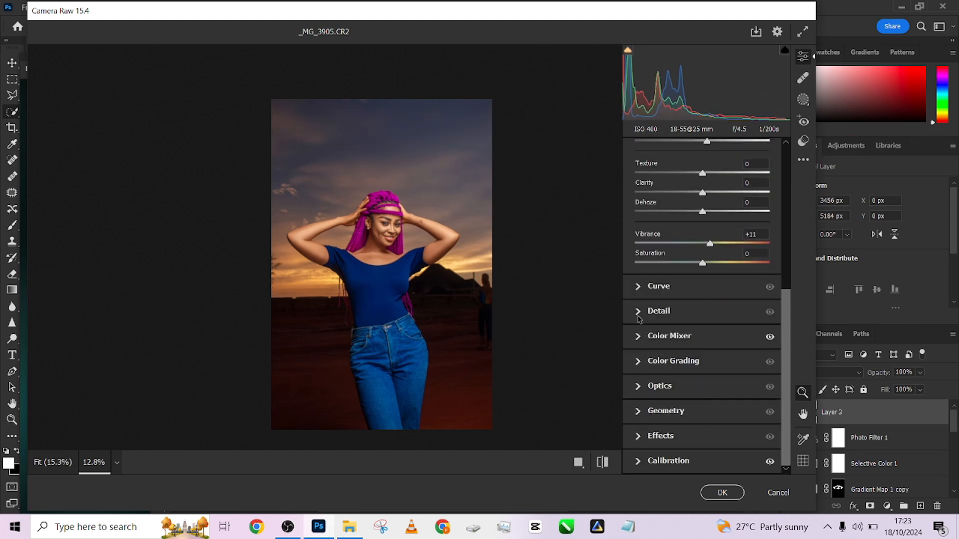
{"action": "left_click", "coordinate": [638, 315]}
{"action": "left_click_drag", "start_coordinate": [635, 322], "coordinate": [643, 323]}
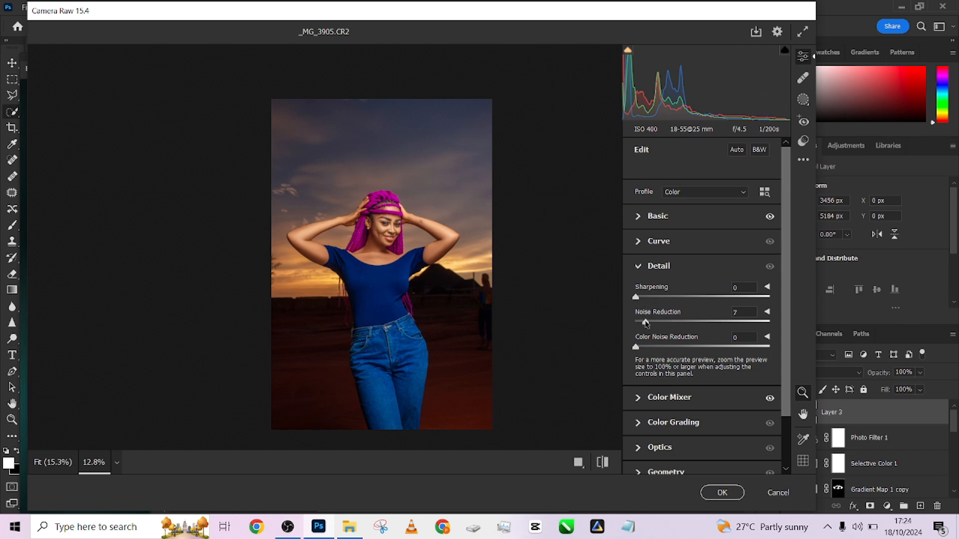
{"action": "scroll", "coordinate": [356, 228], "scroll_direction": "up", "scroll_amount": 3}
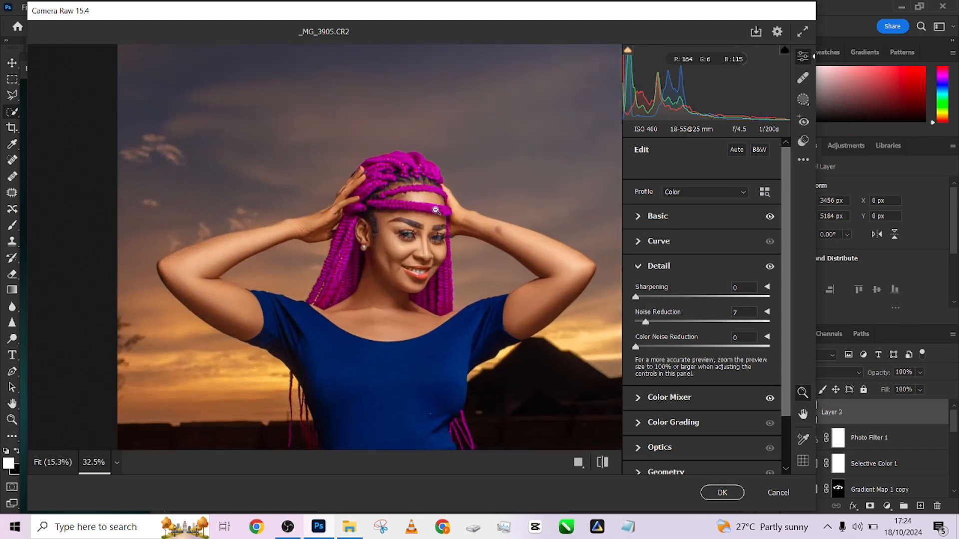
{"action": "left_click", "coordinate": [436, 209], "text": "alt"}
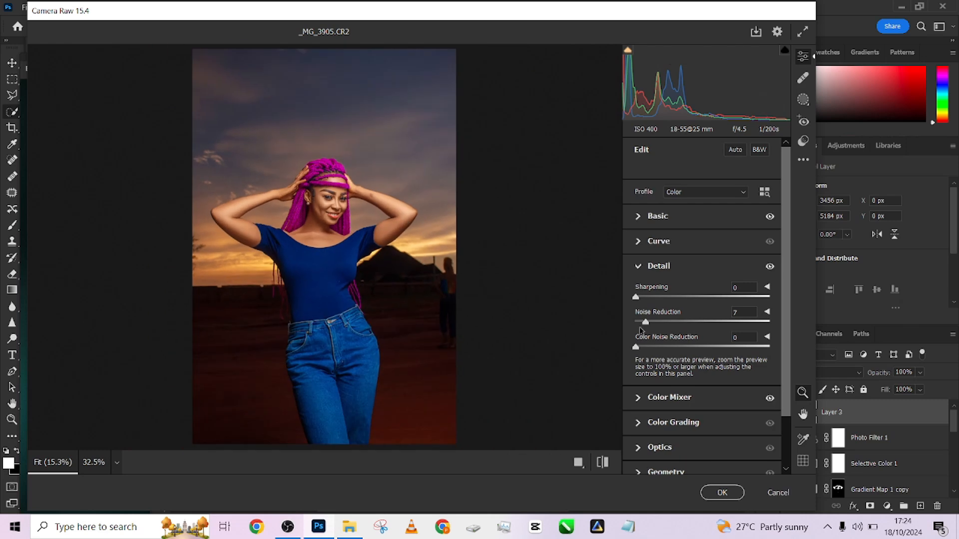
- Set the Effects Vignetting to -27 and apply the Camera Raw adjustments to the stamped layer
{"action": "scroll", "coordinate": [649, 350], "scroll_direction": "down", "scroll_amount": 2}
{"action": "left_click", "coordinate": [642, 430]}
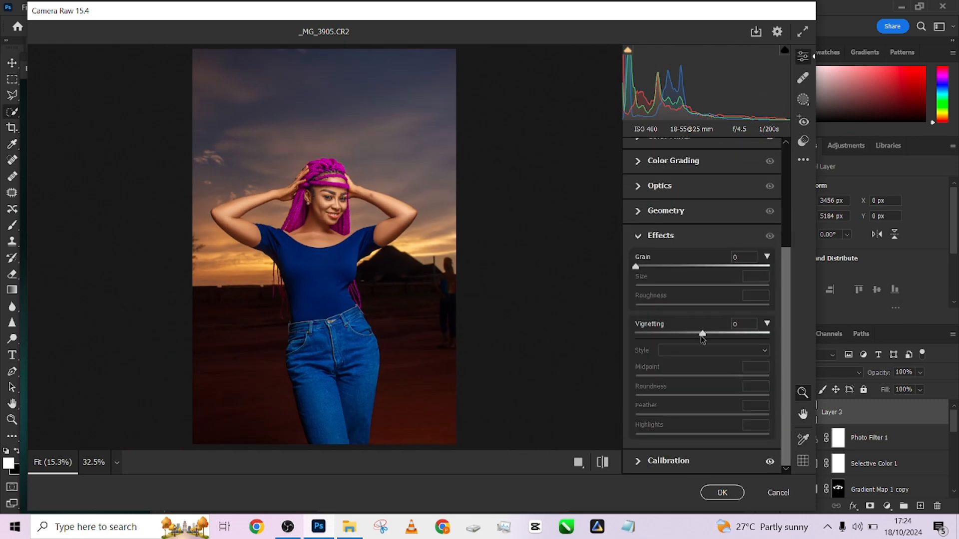
{"action": "left_click_drag", "start_coordinate": [702, 334], "coordinate": [687, 344]}
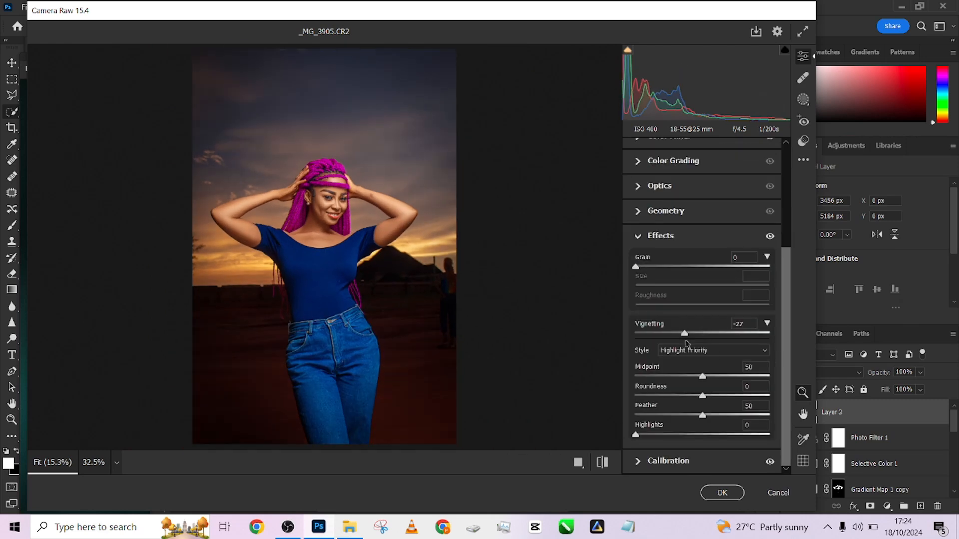
{"action": "left_click", "coordinate": [715, 488]}
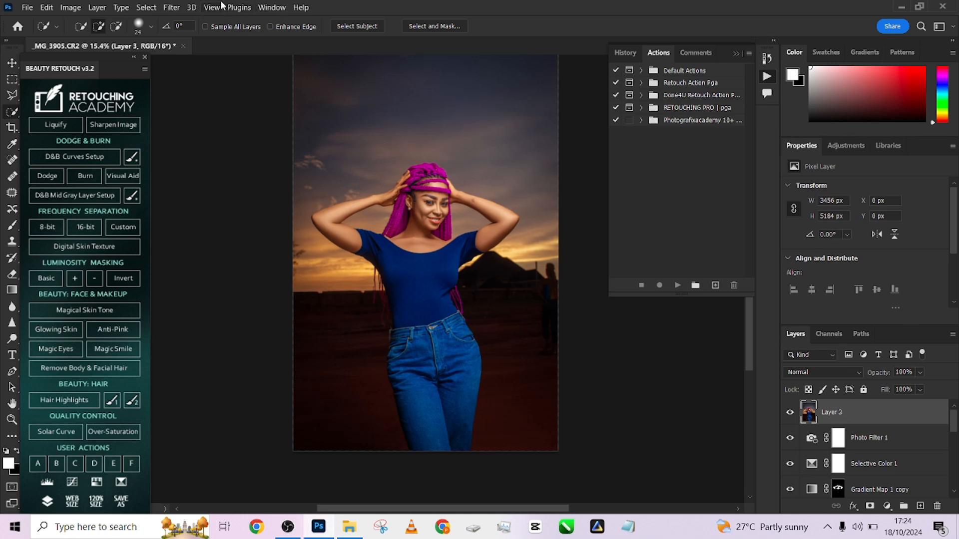
- Open Sky Replacement for the stamped portrait layer
{"action": "left_click", "coordinate": [47, 7]}
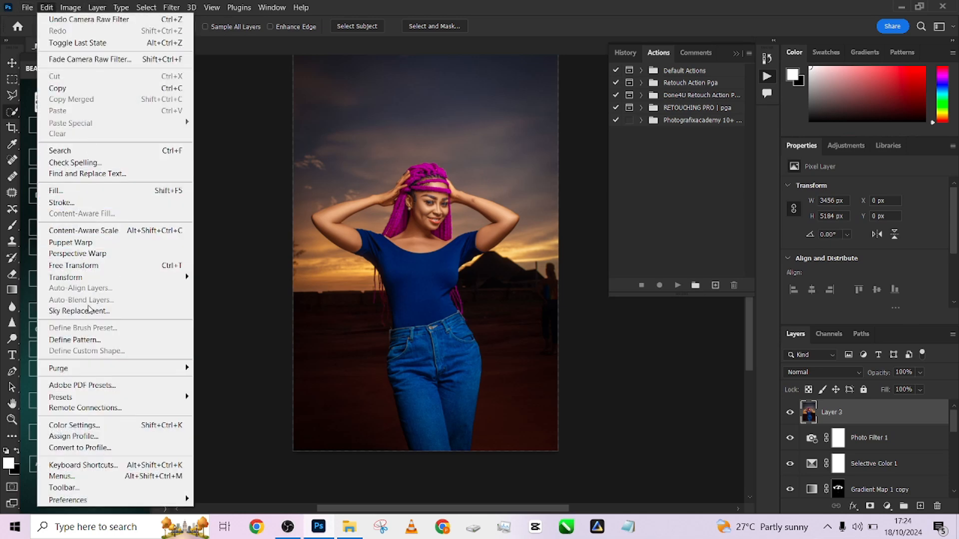
{"action": "left_click", "coordinate": [91, 310]}
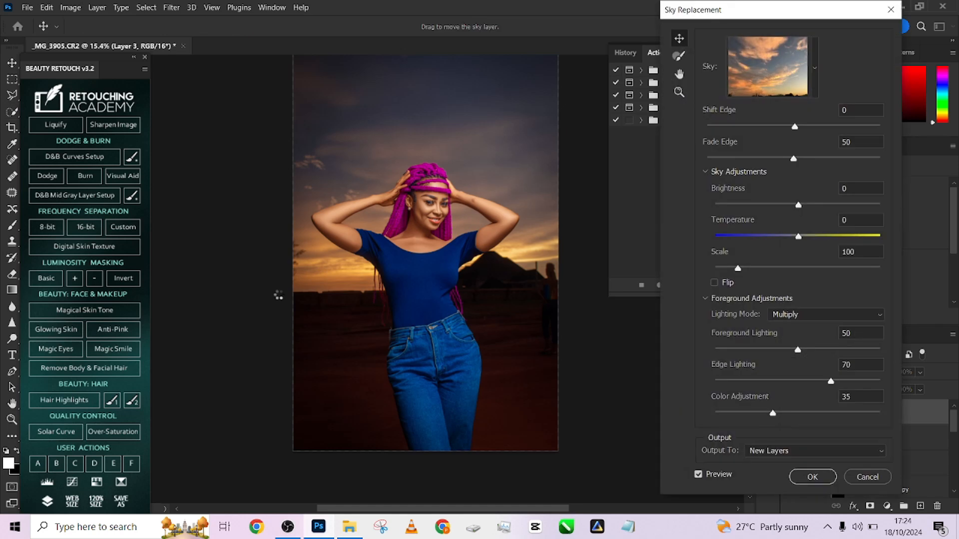
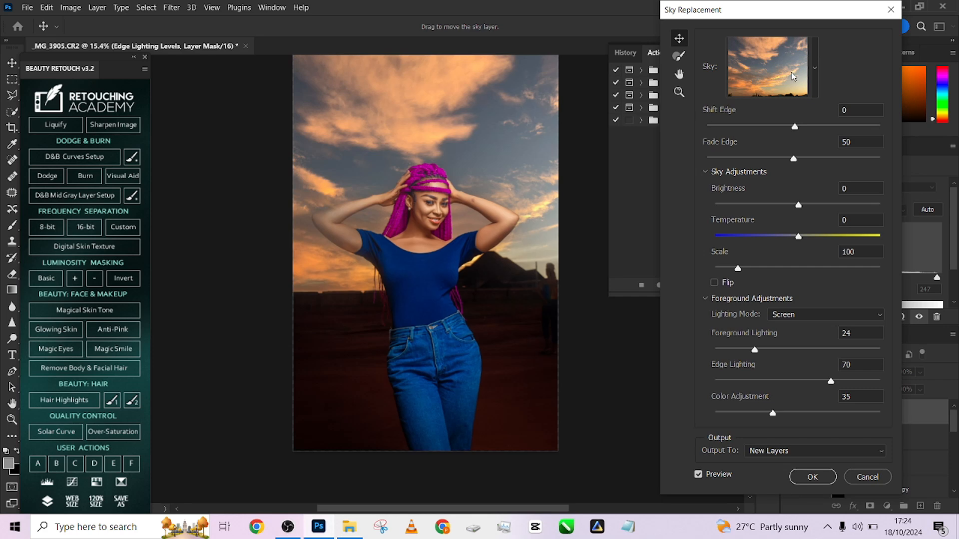
{"action": "left_click", "coordinate": [815, 75]}
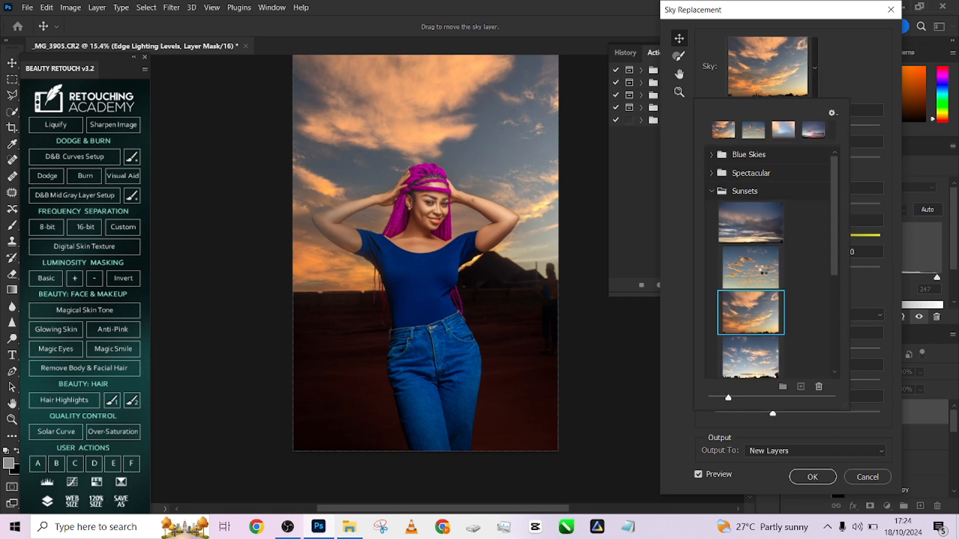
{"action": "left_click", "coordinate": [765, 272]}
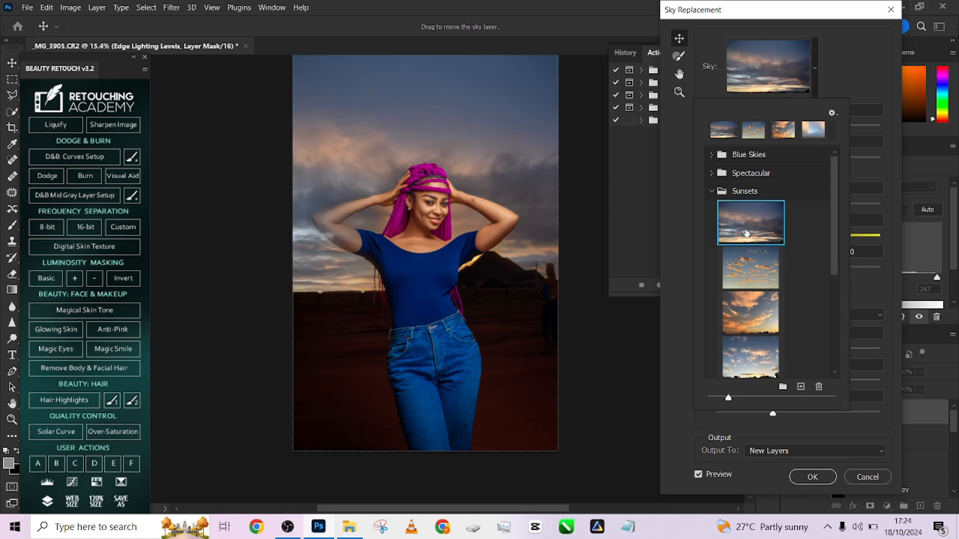
{"action": "left_click", "coordinate": [746, 357]}
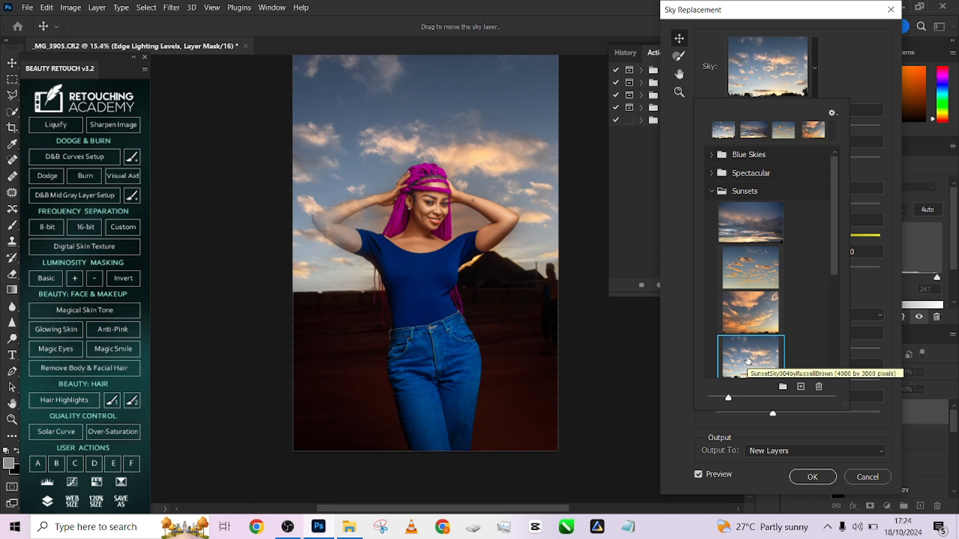
{"action": "left_click", "coordinate": [862, 476]}
{"action": "left_click", "coordinate": [866, 478]}
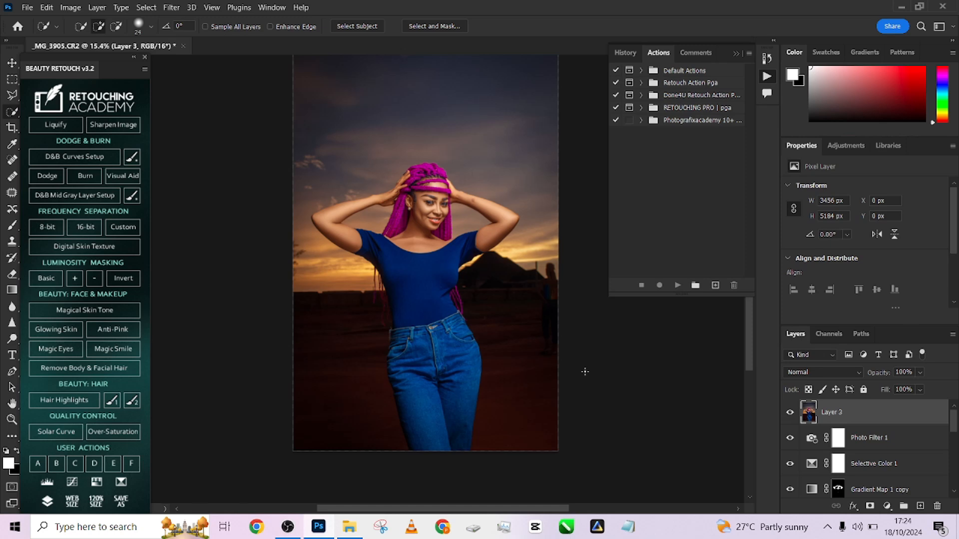
- Add a Curves adjustment layer, brighten the tones sampled from the neck skin, and invert its mask to black
{"action": "scroll", "coordinate": [433, 229], "scroll_direction": "up", "scroll_amount": 4}
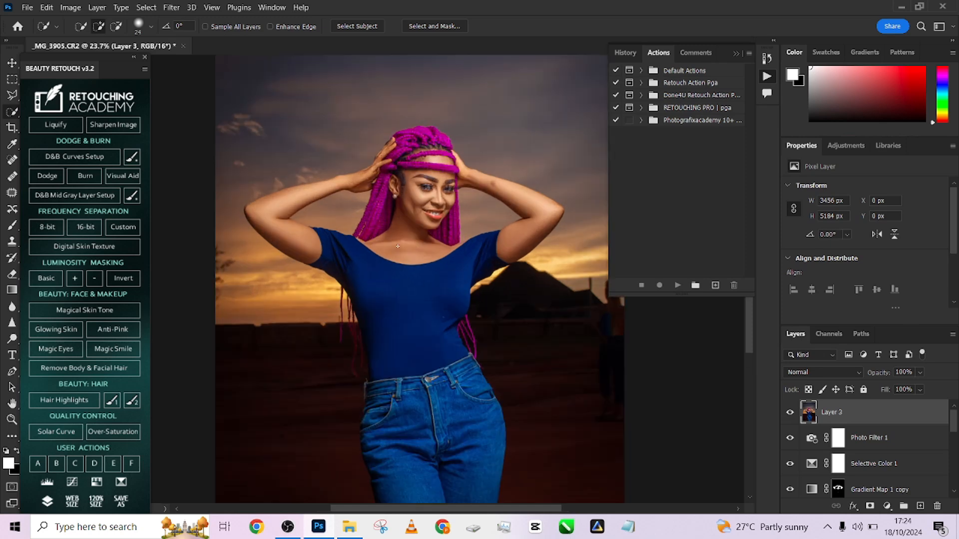
{"action": "scroll", "coordinate": [419, 254], "scroll_direction": "down", "scroll_amount": 3}
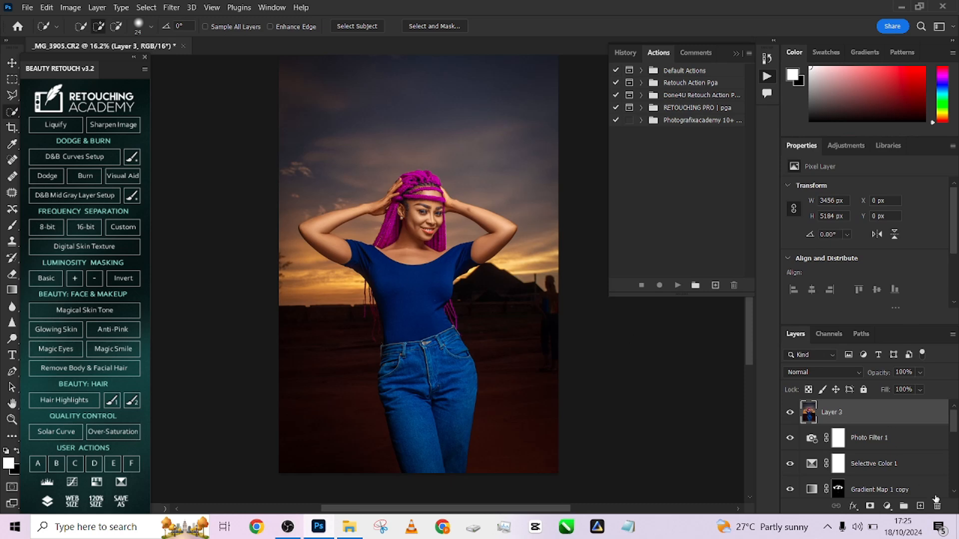
{"action": "left_click", "coordinate": [887, 506]}
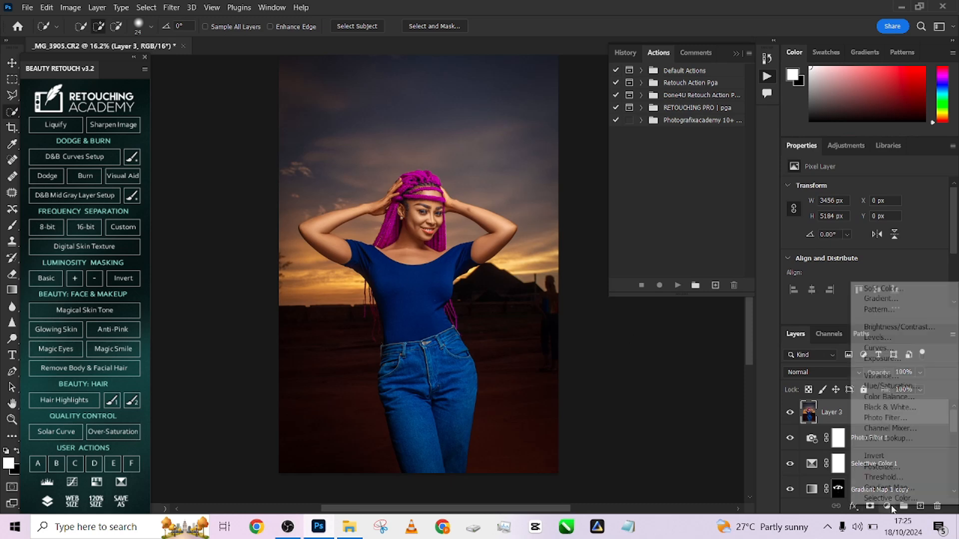
{"action": "left_click", "coordinate": [886, 351]}
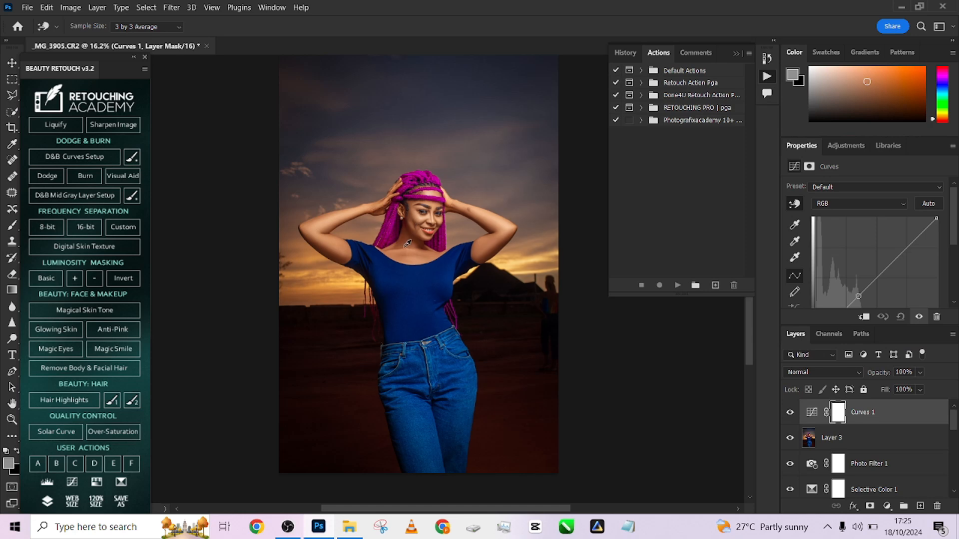
{"action": "left_click_drag", "start_coordinate": [408, 243], "coordinate": [408, 234]}
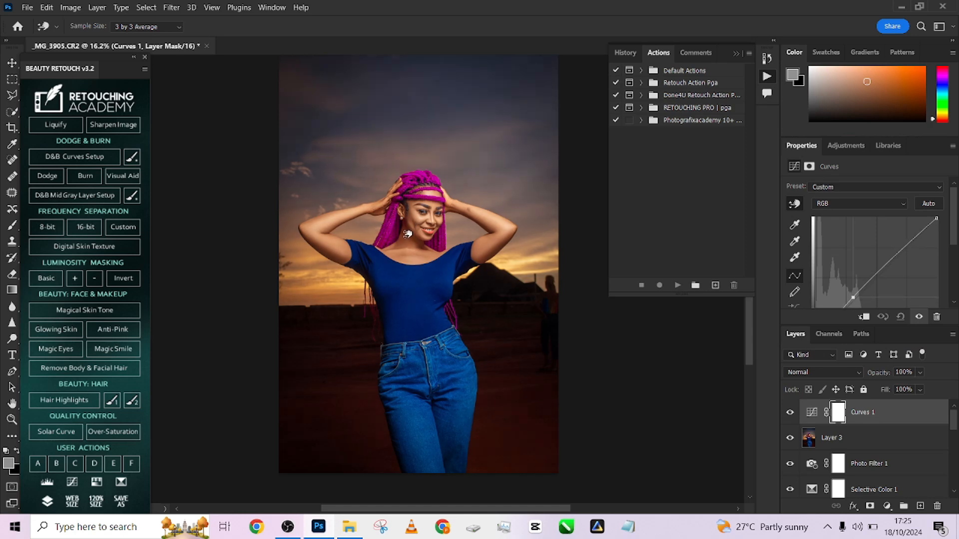
{"action": "key", "text": "ctrl+i"}
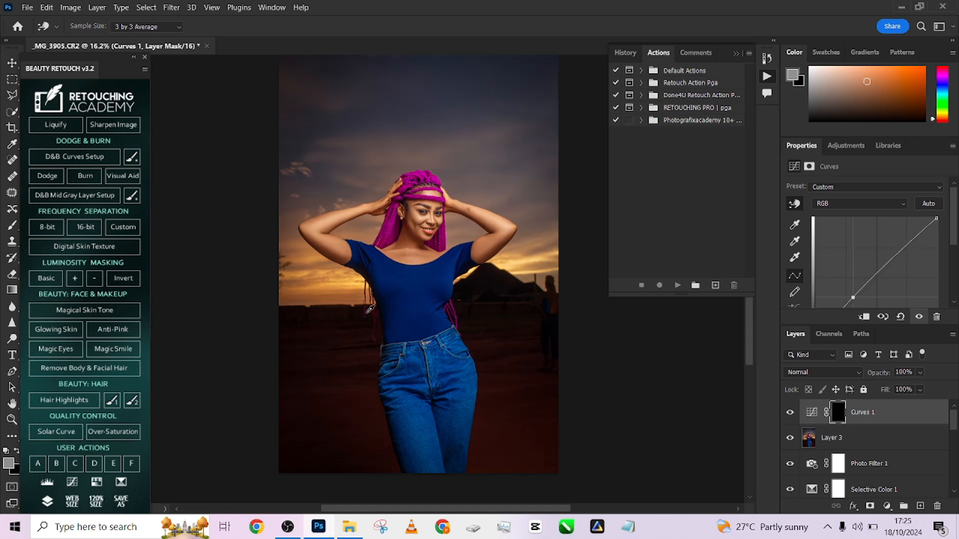
- Paint white on the Curves mask with a soft brush over the shadowed neck skin and the raised hand
{"action": "key", "text": "b"}
{"action": "scroll", "coordinate": [406, 236], "scroll_direction": "up", "scroll_amount": 2}
{"action": "scroll", "coordinate": [412, 232], "scroll_direction": "up", "scroll_amount": 3}
{"action": "left_click_drag", "start_coordinate": [408, 237], "coordinate": [441, 238]}
{"action": "key", "text": "d"}
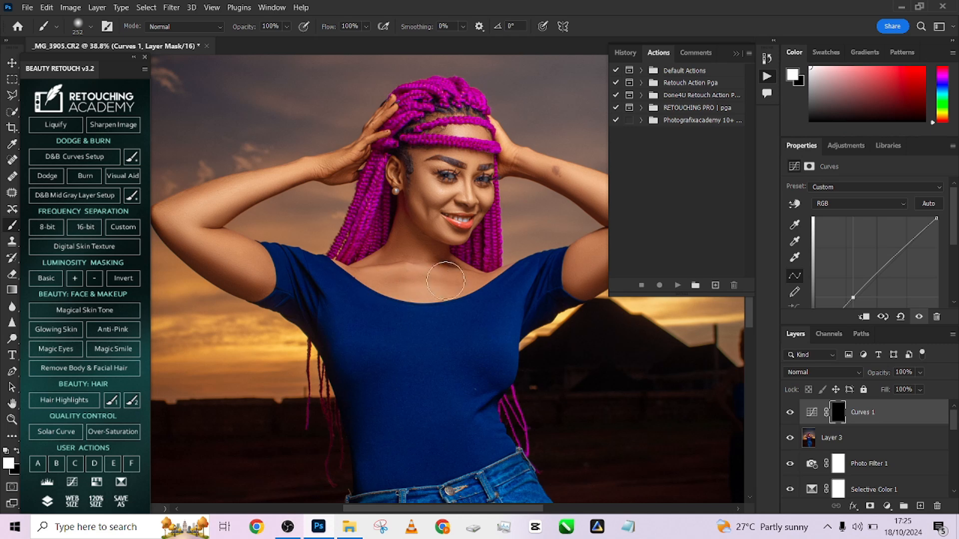
{"action": "left_click_drag", "start_coordinate": [415, 211], "coordinate": [418, 228]}
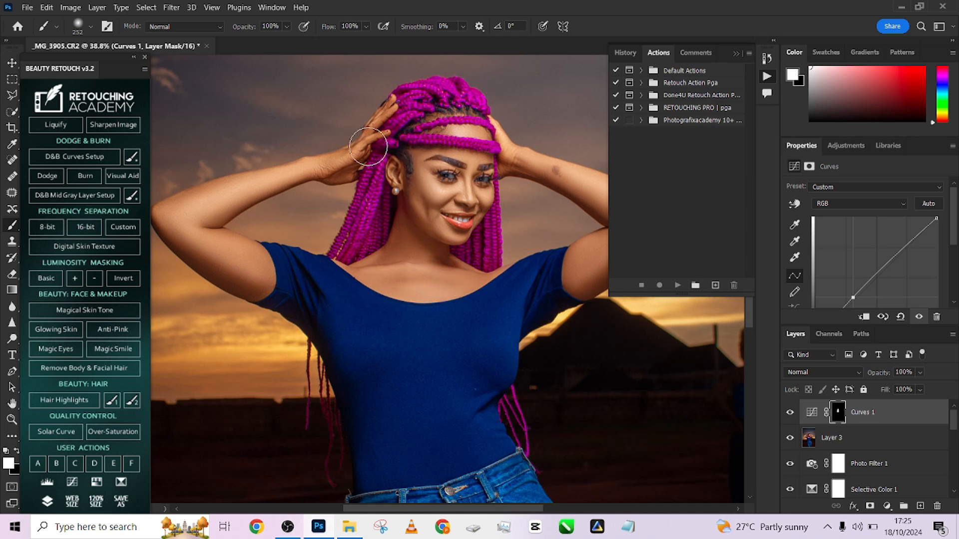
{"action": "mouse_move", "coordinate": [367, 147]}
{"action": "left_mouse_down"}
{"action": "mouse_move", "coordinate": [377, 137]}
{"action": "mouse_move", "coordinate": [358, 173]}
{"action": "left_mouse_up"}
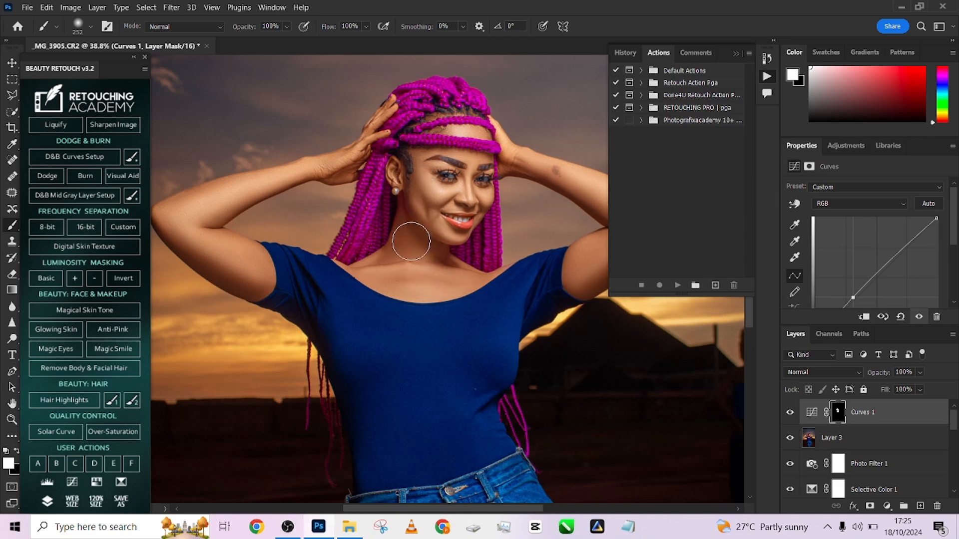
- Lift the Curves point slightly to brighten the masked skin further, and compare the portrait with the adjustment hidden and shown
{"action": "scroll", "coordinate": [411, 260], "scroll_direction": "down", "scroll_amount": 2}
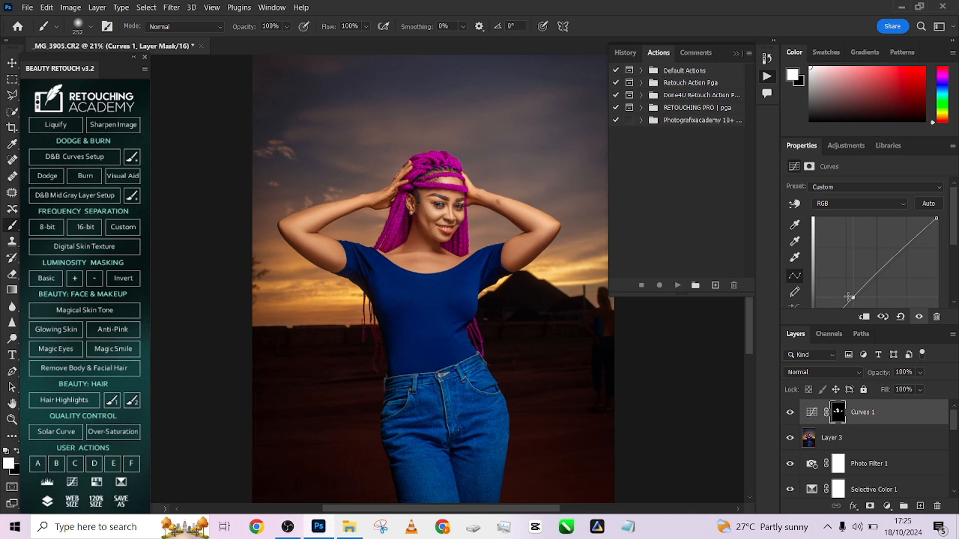
{"action": "left_click_drag", "start_coordinate": [853, 298], "coordinate": [851, 298]}
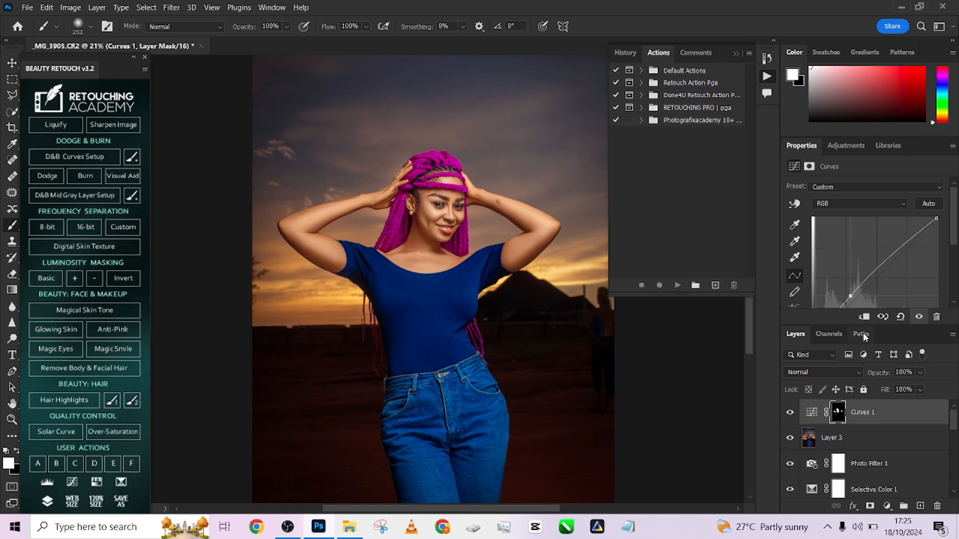
{"action": "left_click", "coordinate": [789, 416]}
{"action": "left_click", "coordinate": [790, 416]}
{"action": "left_click", "coordinate": [790, 419]}
{"action": "key", "text": "x"}
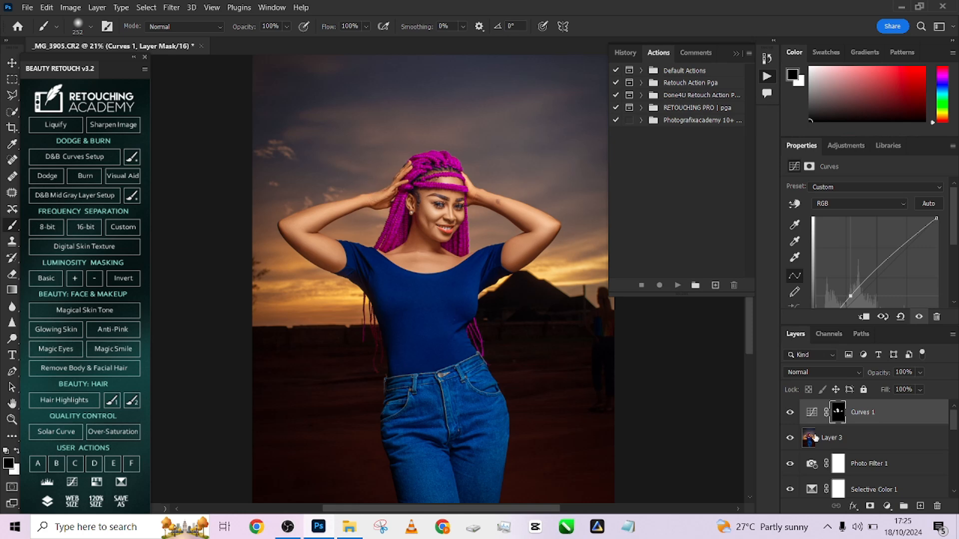
{"action": "left_click", "coordinate": [791, 417]}
{"action": "left_click", "coordinate": [792, 417]}
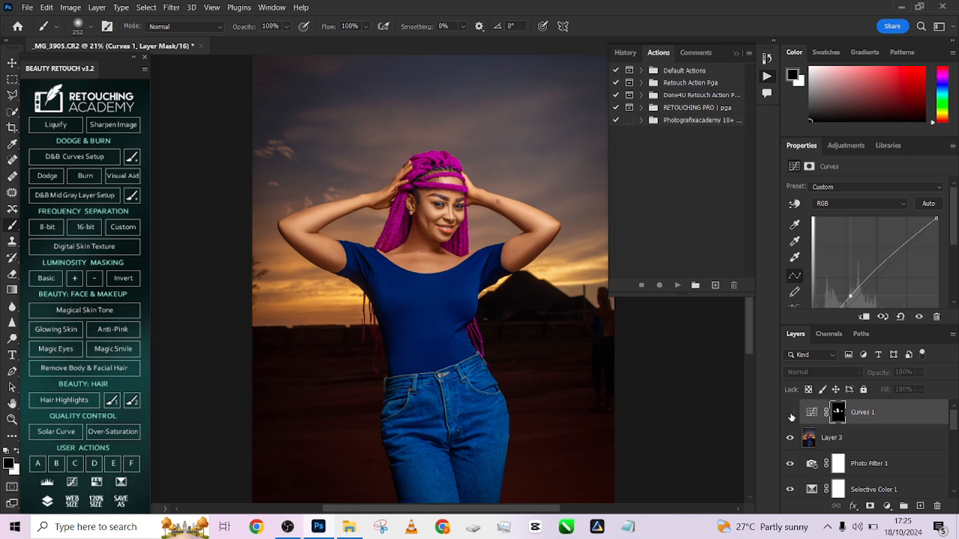
{"action": "left_click", "coordinate": [791, 417]}
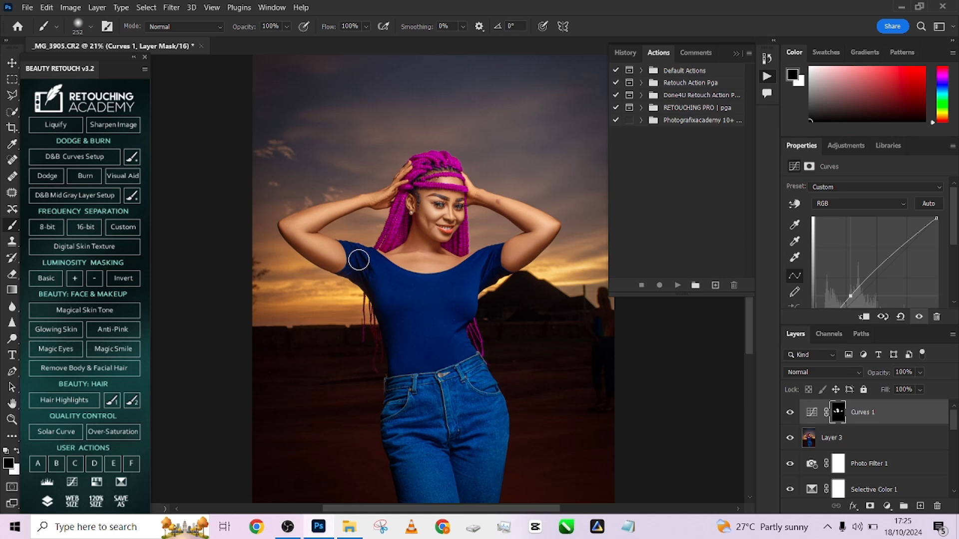
{"action": "key", "text": "x"}
- Stamp all visible layers into a new layer above the Curves adjustment
{"action": "scroll", "coordinate": [490, 366], "scroll_direction": "down", "scroll_amount": 4}
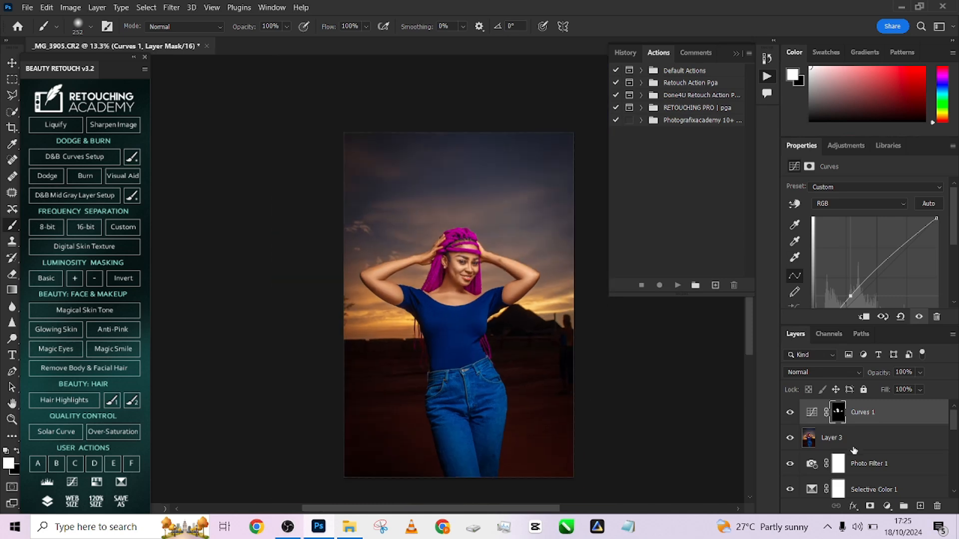
{"action": "scroll", "coordinate": [854, 450], "scroll_direction": "down", "scroll_amount": 3}
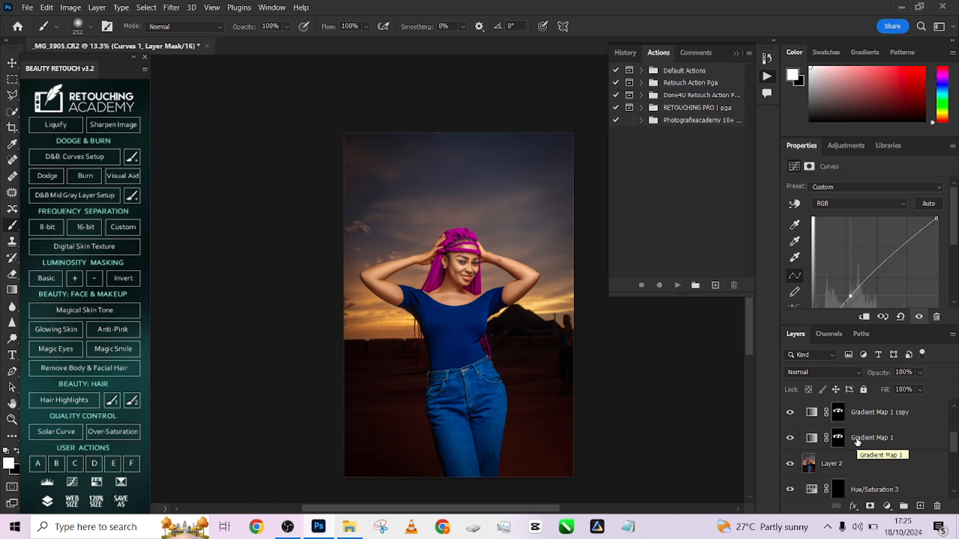
{"action": "scroll", "coordinate": [858, 444], "scroll_direction": "up", "scroll_amount": 3}
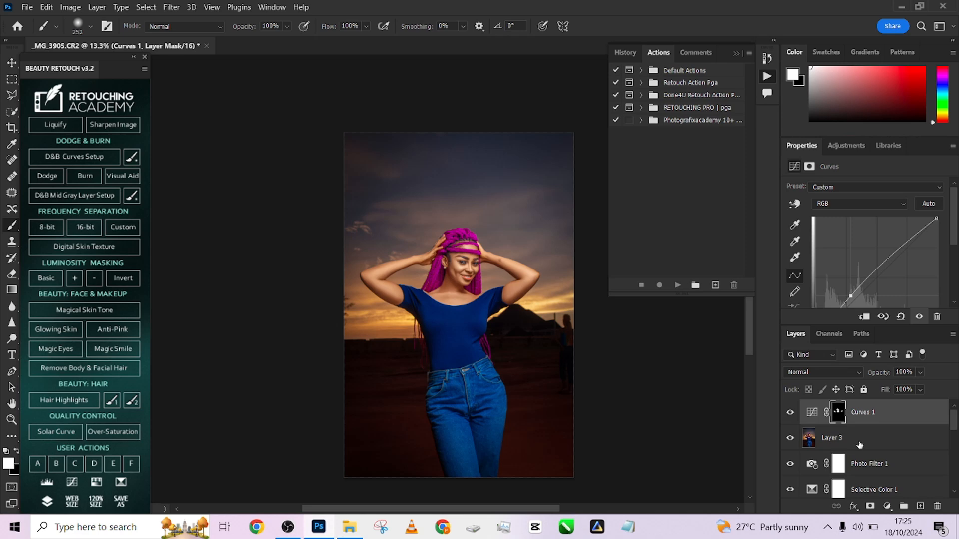
{"action": "left_click", "coordinate": [898, 412]}
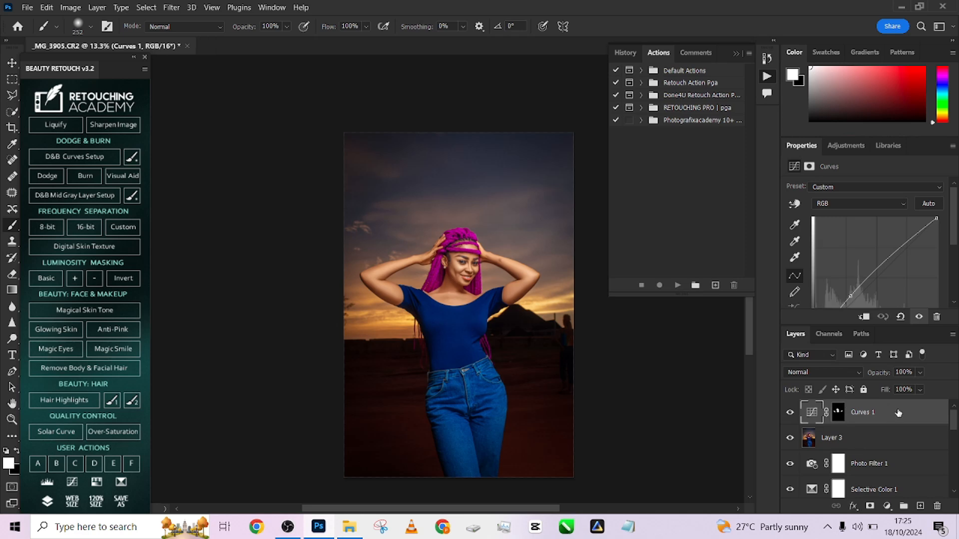
{"action": "key", "text": "ctrl+shift+alt+e"}
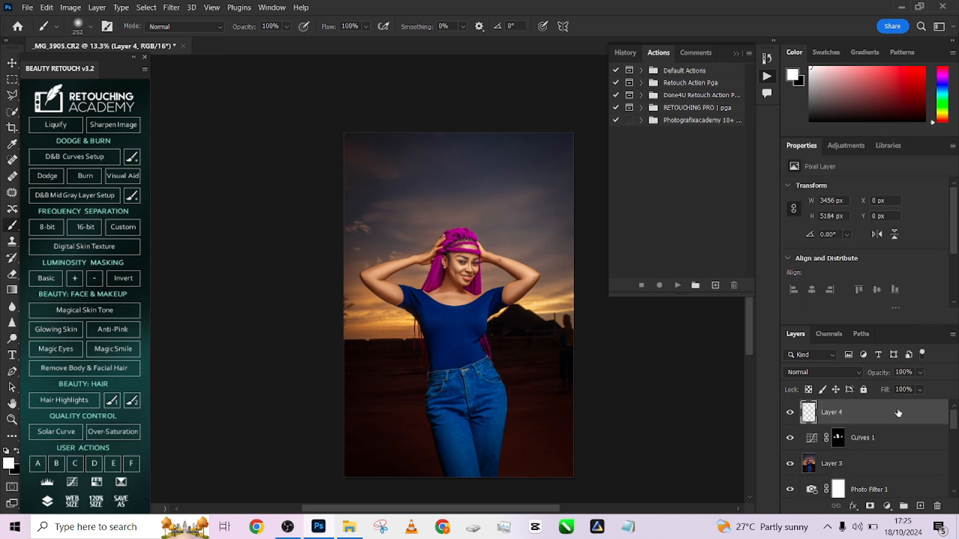
- Open Liquify on the stamped layer and push the hip on the image's left side outward with a size 900 Forward Warp brush
{"action": "left_click", "coordinate": [171, 12]}
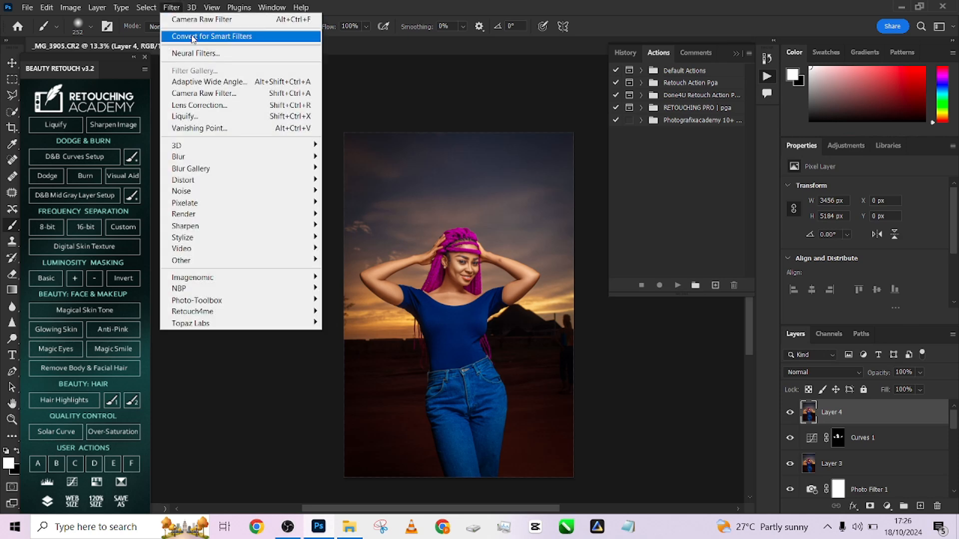
{"action": "left_click", "coordinate": [208, 113]}
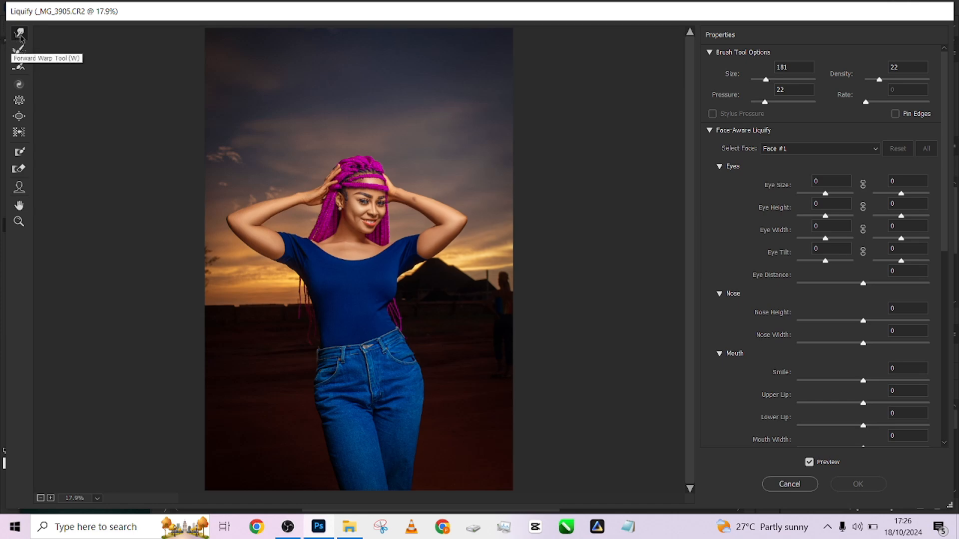
{"action": "key", "text": "bracketright"}
{"action": "key", "text": "bracketright"}
{"action": "key", "text": "bracketright"}
{"action": "key", "text": "bracketright"}
{"action": "key", "text": "bracketright"}
{"action": "key", "text": "bracketright"}
{"action": "key", "text": "bracketright"}
{"action": "key", "text": "bracketright"}
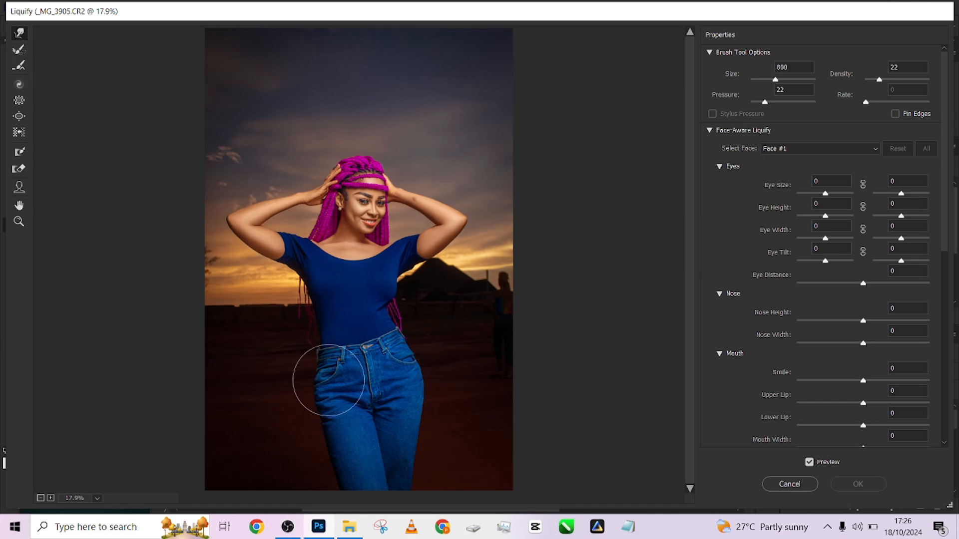
{"action": "key", "text": "bracketright"}
{"action": "mouse_move", "coordinate": [305, 372]}
{"action": "left_mouse_down"}
{"action": "mouse_move", "coordinate": [316, 369]}
{"action": "mouse_move", "coordinate": [308, 369]}
{"action": "left_mouse_up"}
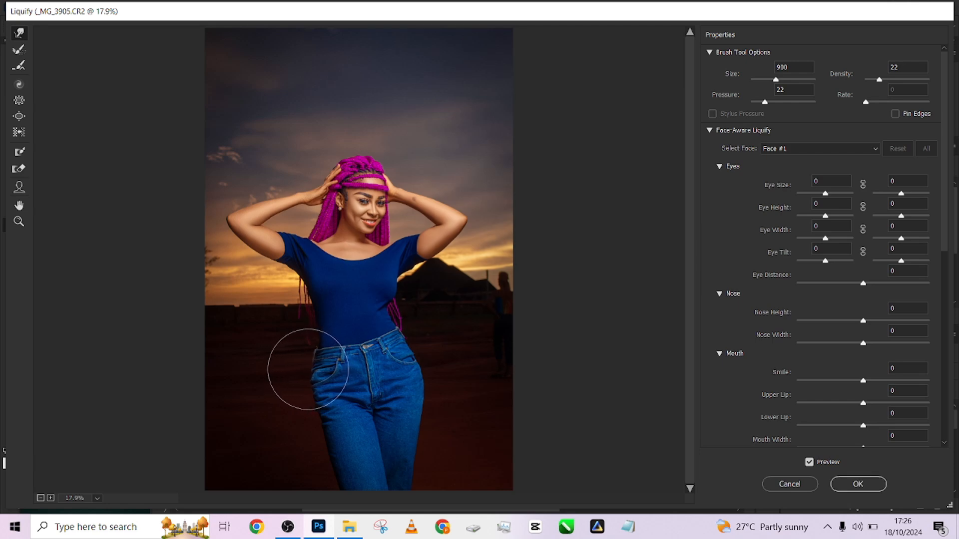
- Refine the jeans' waistband edge on the same side with the Forward Warp brush reduced to size 300
{"action": "key", "text": "bracketleft"}
{"action": "key", "text": "bracketleft"}
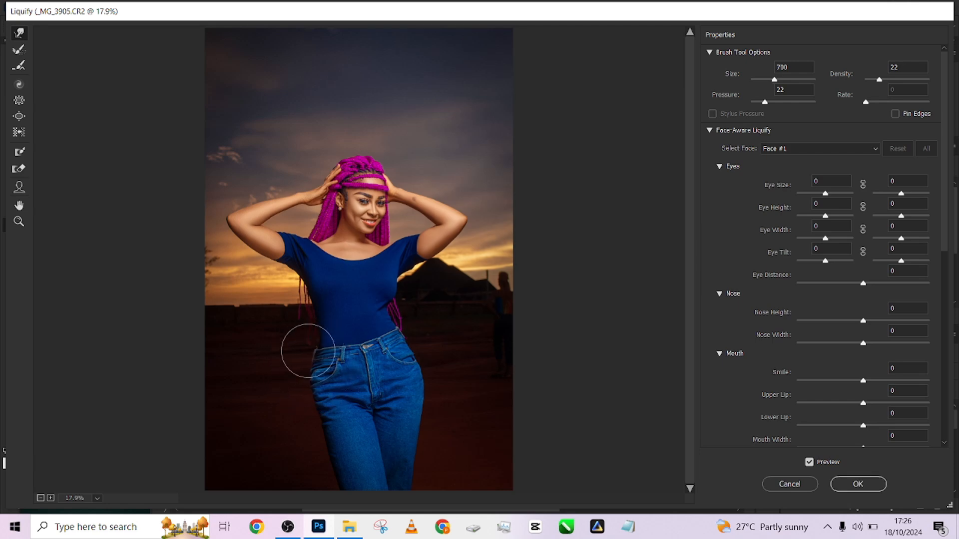
{"action": "key", "text": "bracketleft"}
{"action": "key", "text": "bracketleft"}
{"action": "key", "text": "bracketleft"}
{"action": "key", "text": "bracketleft"}
{"action": "key", "text": "bracketright"}
{"action": "key", "text": "bracketright"}
{"action": "key", "text": "bracketleft"}
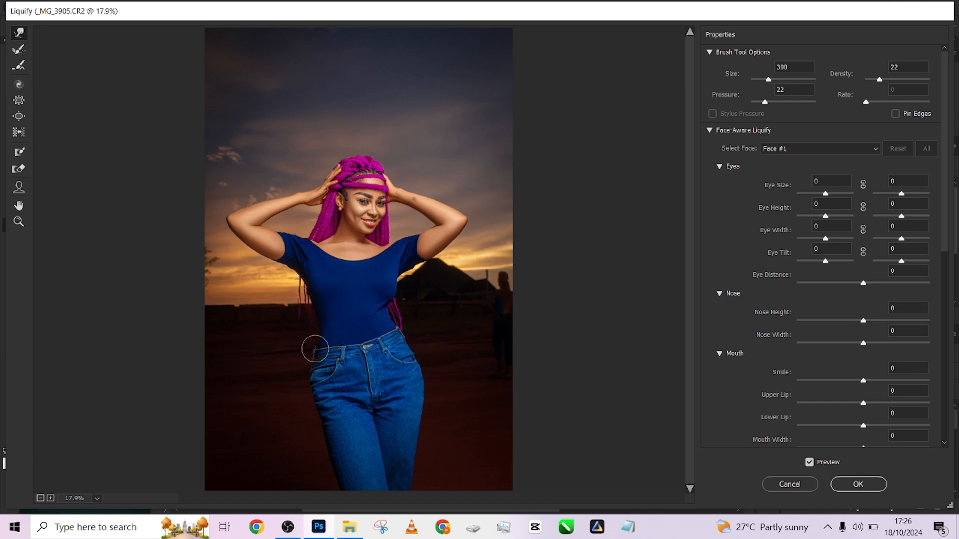
- Push the hip and upper thigh contour further outward with the Forward Warp brush at sizes 700 to 800
{"action": "key", "text": "bracketright"}
{"action": "key", "text": "bracketright"}
{"action": "key", "text": "bracketright"}
{"action": "key", "text": "bracketright"}
{"action": "key", "text": "bracketright"}
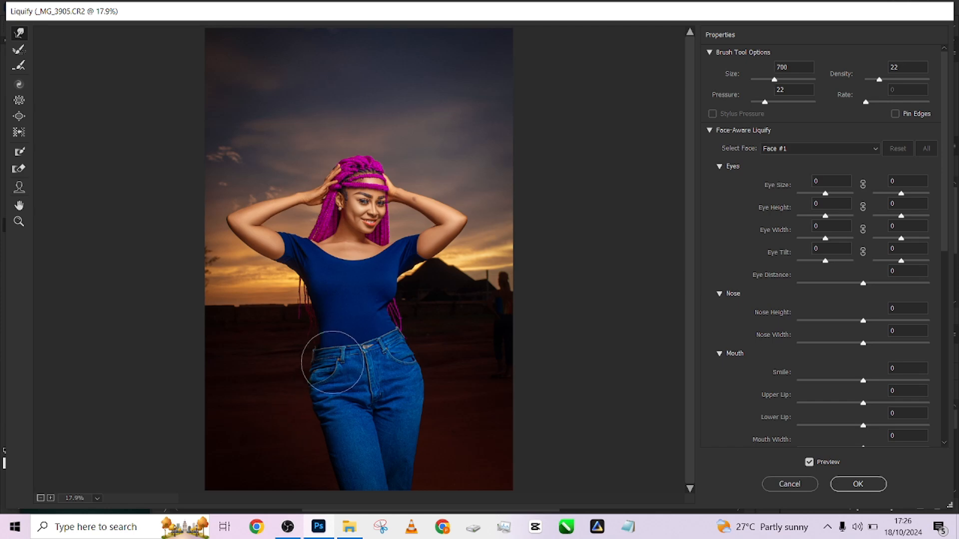
{"action": "key", "text": "bracketleft"}
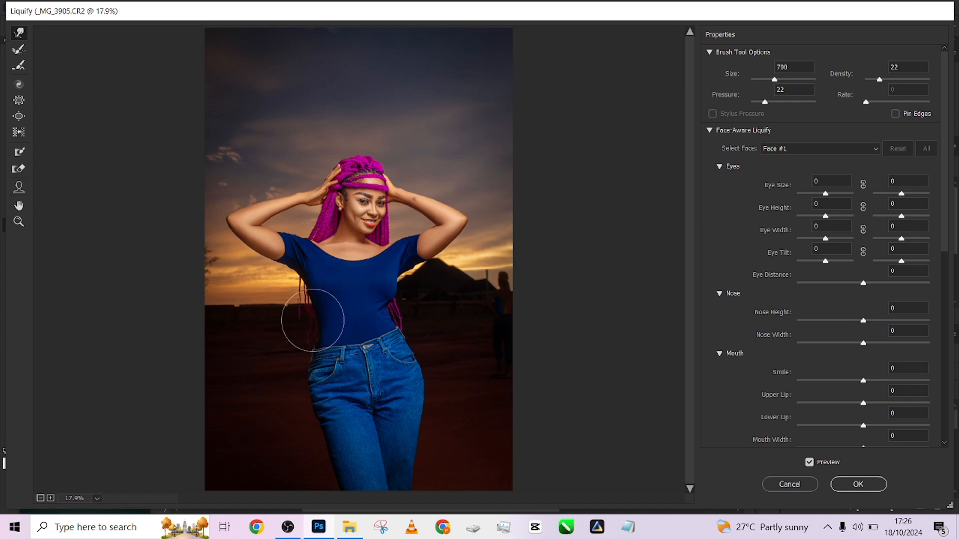
{"action": "key", "text": "bracketleft"}
{"action": "key", "text": "bracketleft"}
{"action": "key", "text": "bracketleft"}
{"action": "key", "text": "bracketright"}
{"action": "key", "text": "bracketright"}
{"action": "key", "text": "bracketright"}
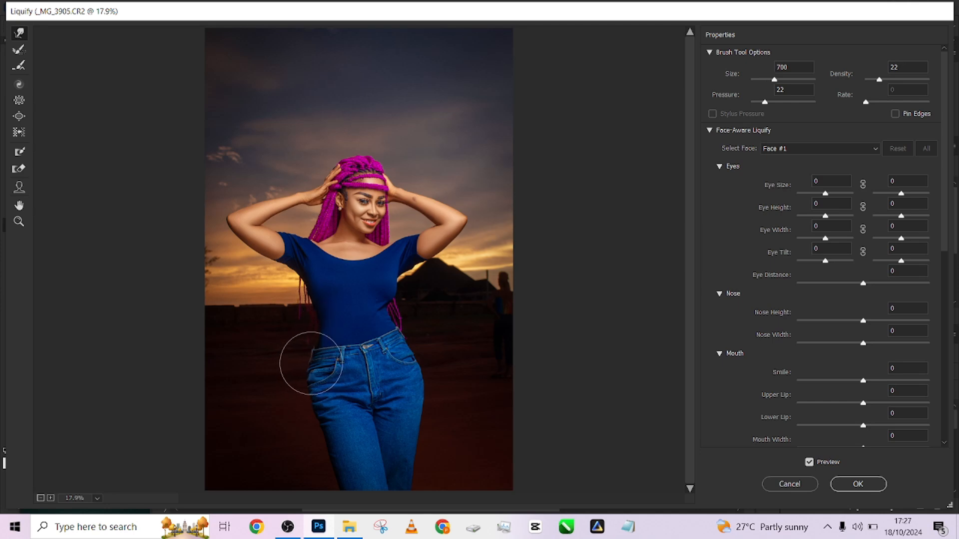
{"action": "key", "text": "bracketright"}
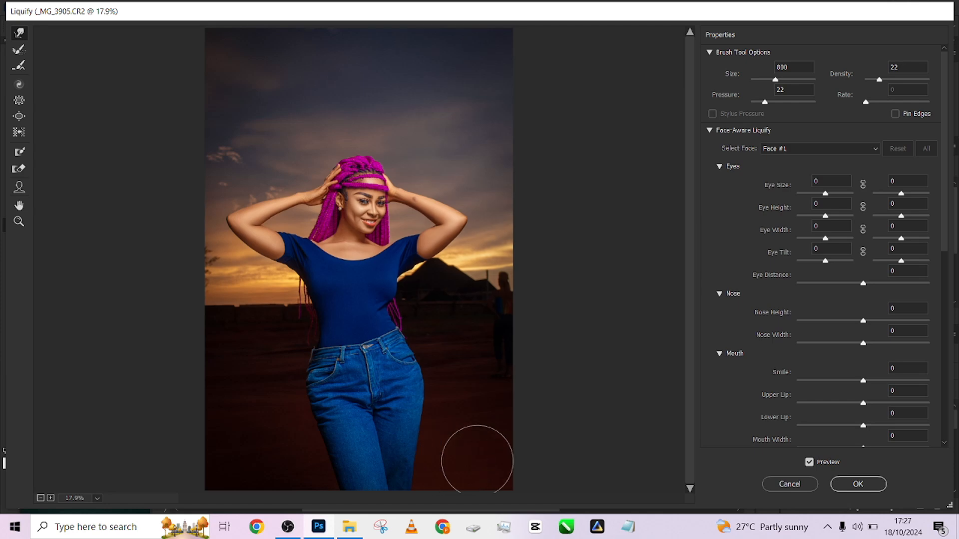
- Compare the figure with the Liquify preview off and on, and apply the reshaping
{"action": "left_click", "coordinate": [816, 465]}
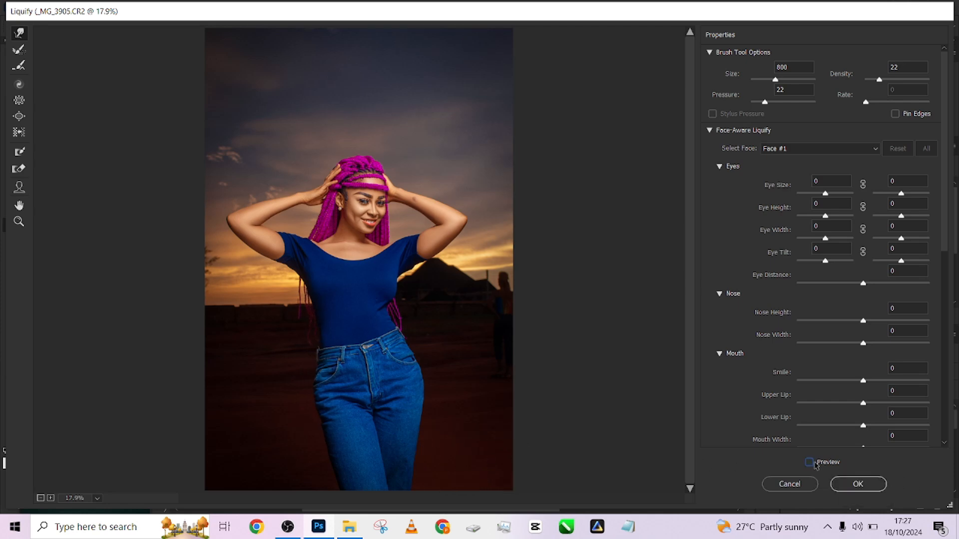
{"action": "left_click", "coordinate": [815, 464]}
{"action": "left_click", "coordinate": [857, 484]}
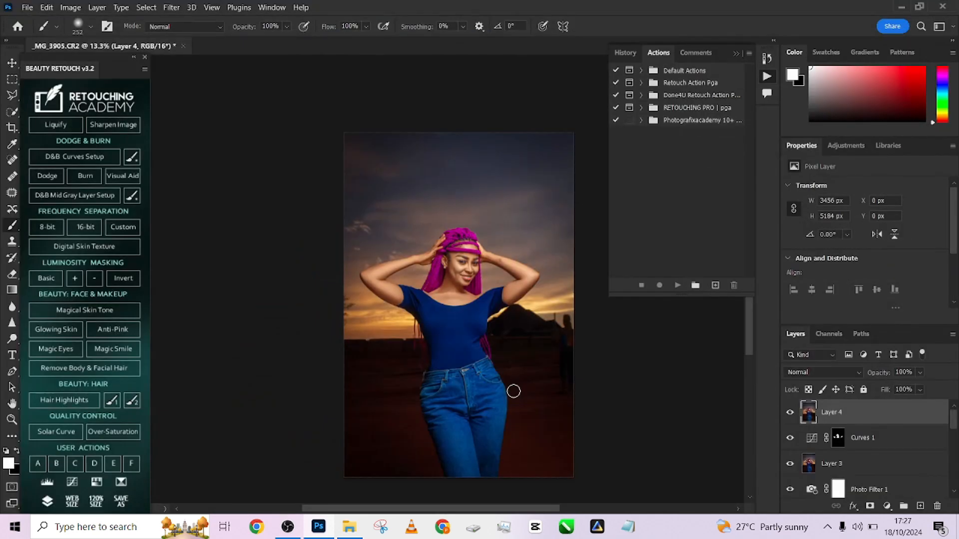
- Compare the waist and hips before and after Liquify, ending on the reshaped state
{"action": "scroll", "coordinate": [429, 370], "scroll_direction": "up", "scroll_amount": 5}
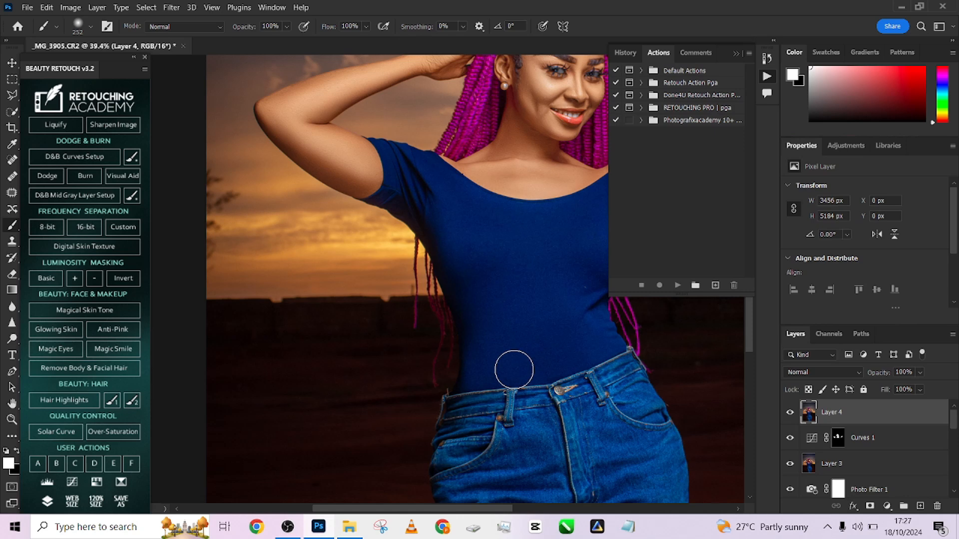
{"action": "key", "text": "ctrl+z"}
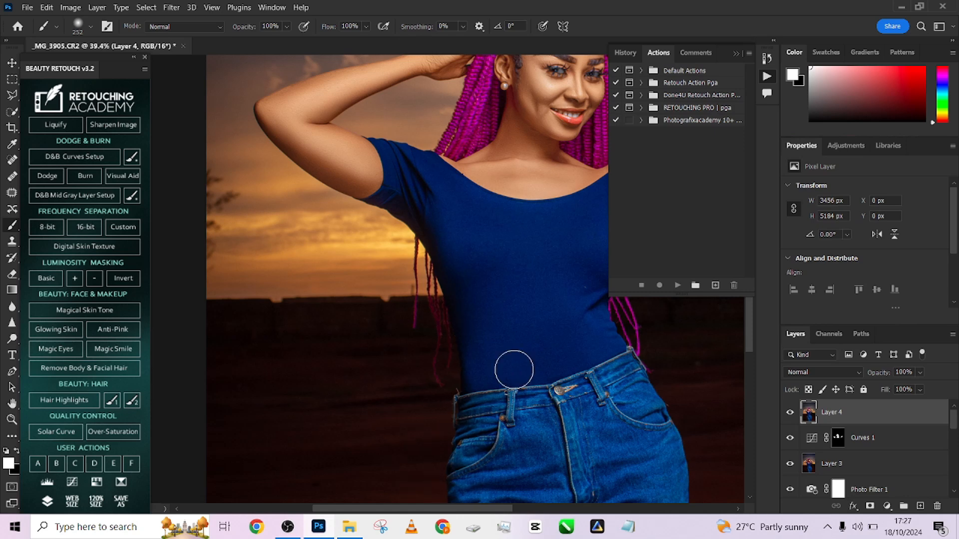
{"action": "left_click", "coordinate": [622, 54]}
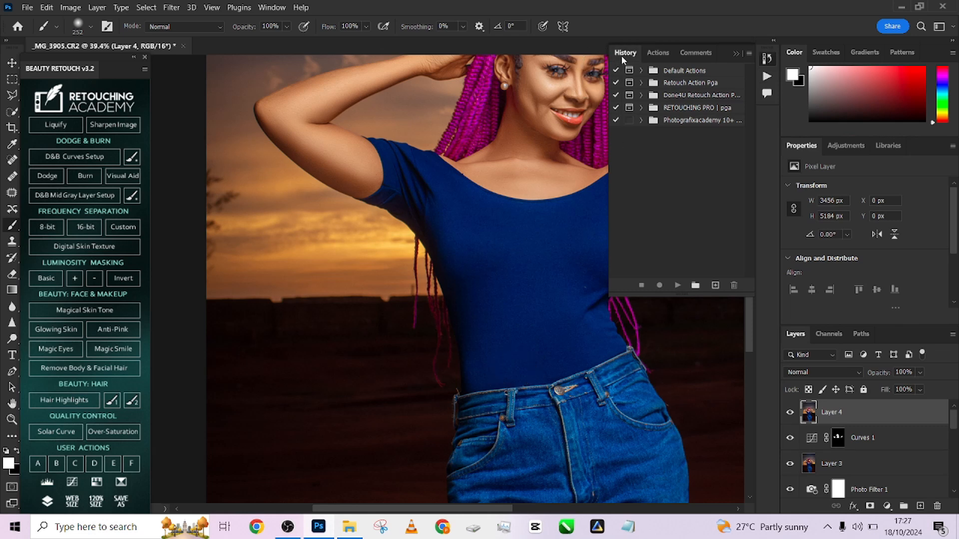
{"action": "left_click", "coordinate": [664, 269]}
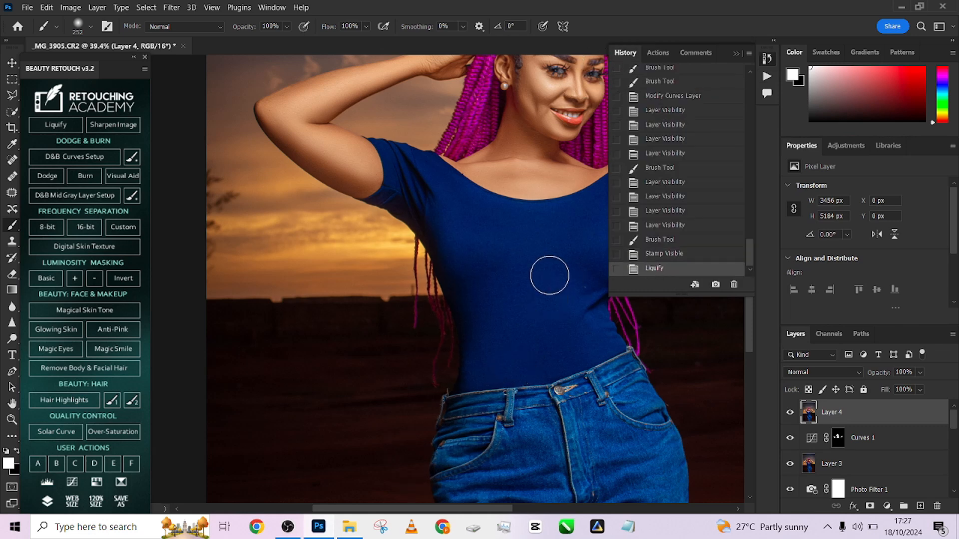
- Flatten the reshaped portrait and all its adjustment layers into a single background layer
{"action": "scroll", "coordinate": [457, 282], "scroll_direction": "down", "scroll_amount": 3}
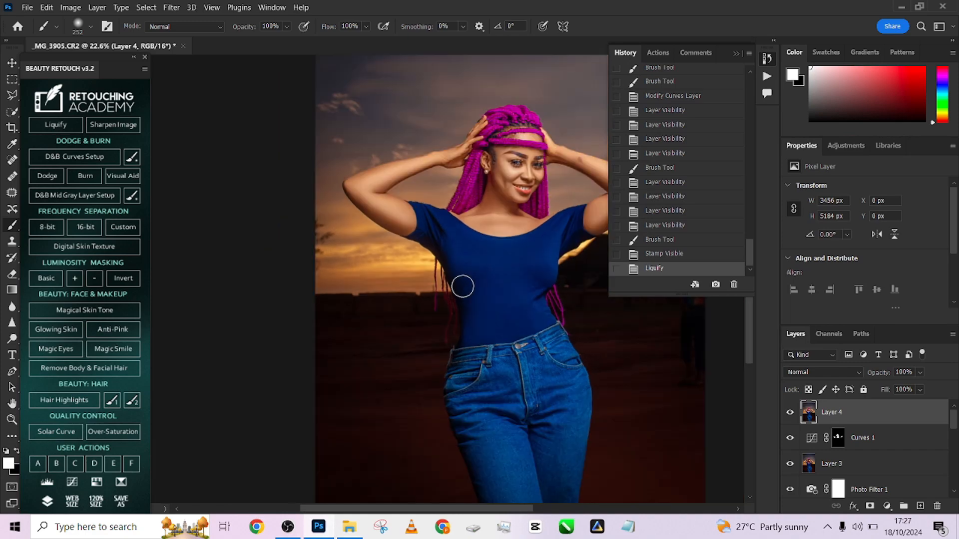
{"action": "scroll", "coordinate": [463, 287], "scroll_direction": "down", "scroll_amount": 3}
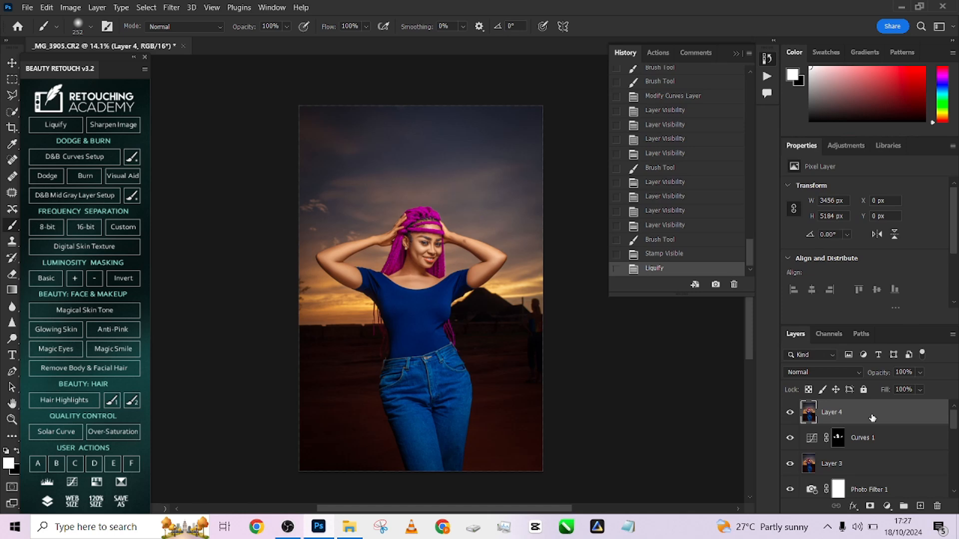
{"action": "right_click", "coordinate": [872, 414]}
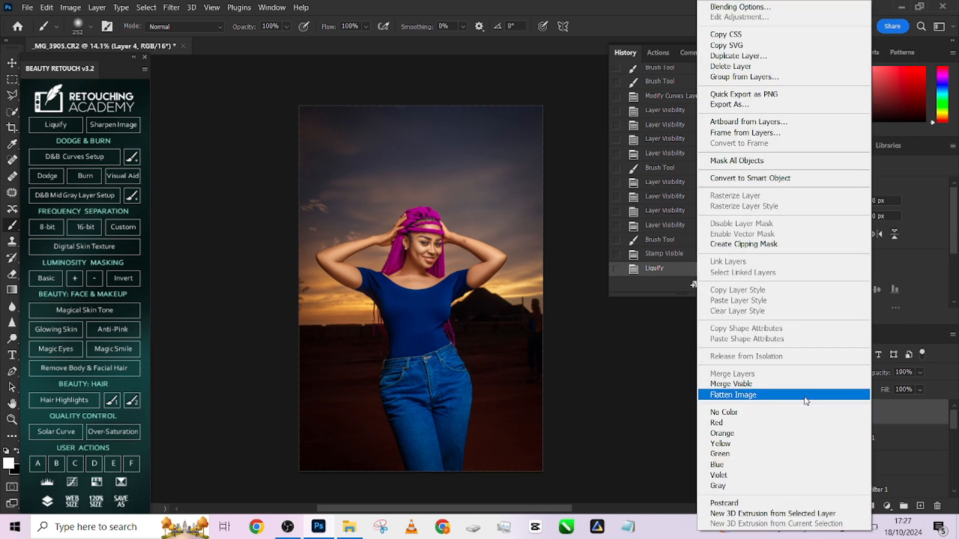
{"action": "left_click", "coordinate": [804, 394]}
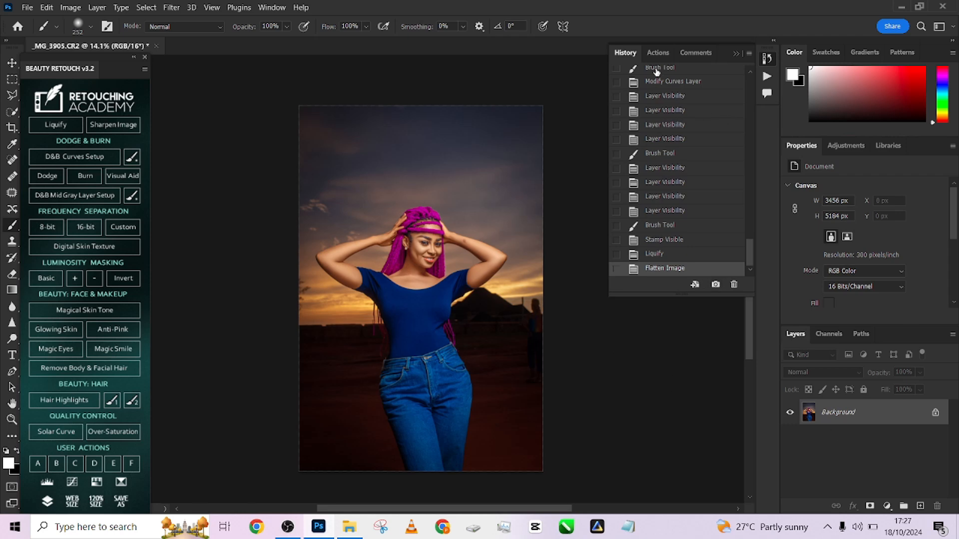
- Outline the eyebrow on the image's left side with the Polygonal Lasso tool to make a closed selection
{"action": "scroll", "coordinate": [485, 240], "scroll_direction": "up", "scroll_amount": 10}
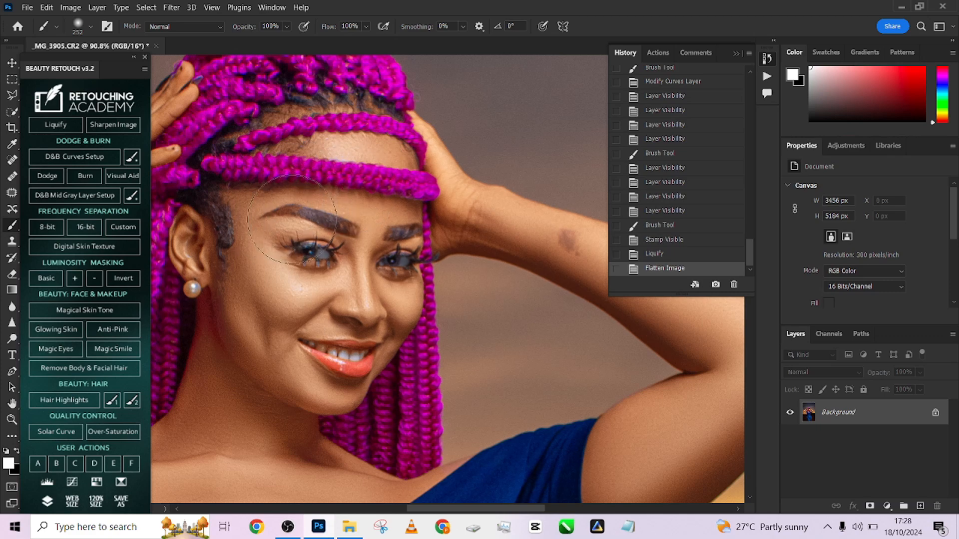
{"action": "key", "text": "l"}
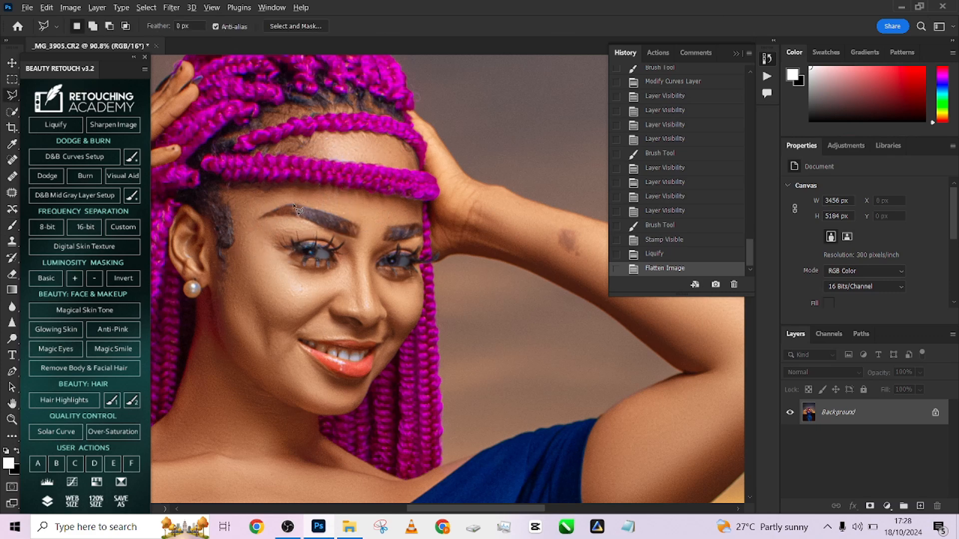
{"action": "scroll", "coordinate": [299, 215], "scroll_direction": "up", "scroll_amount": 3}
{"action": "left_click", "coordinate": [322, 209]}
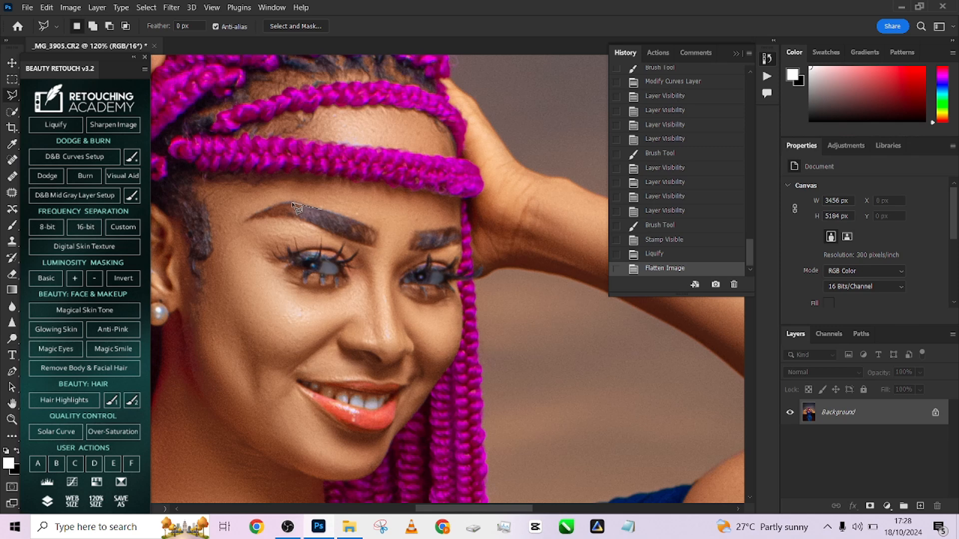
{"action": "left_click", "coordinate": [291, 201]}
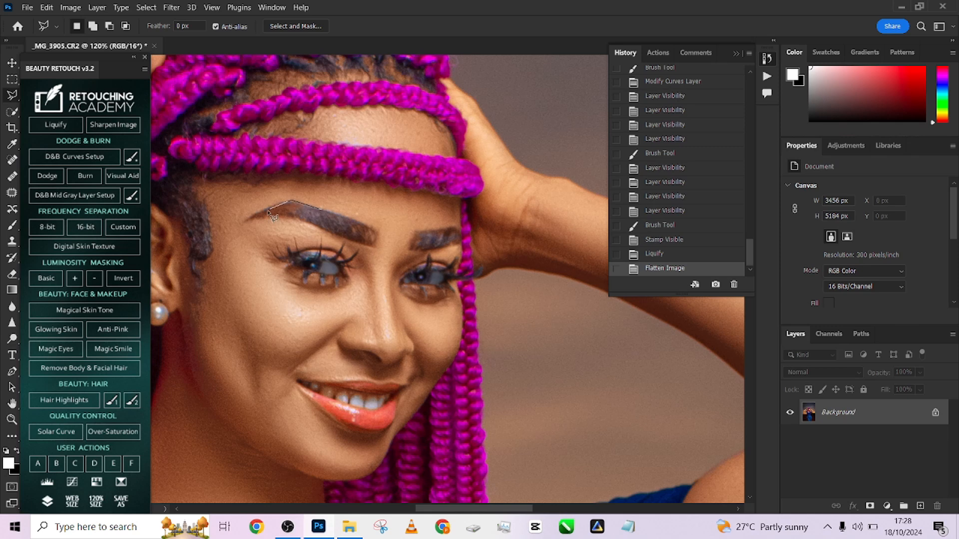
{"action": "left_click", "coordinate": [244, 220]}
{"action": "left_click", "coordinate": [378, 233]}
{"action": "key", "text": "Return"}
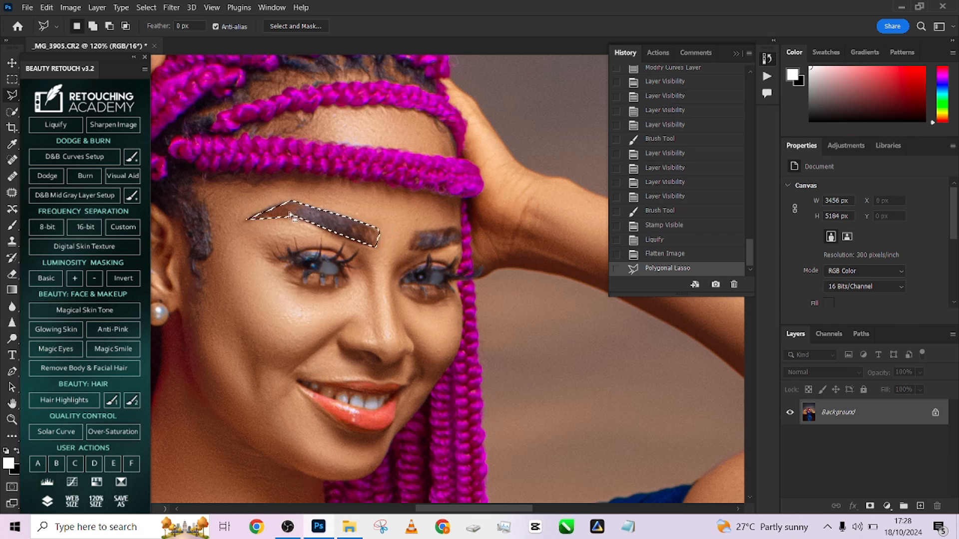
- Duplicate the background layer, darken the selected eyebrow toward its tail with the Clone Stamp, and clear the selection
{"action": "key", "text": "s"}
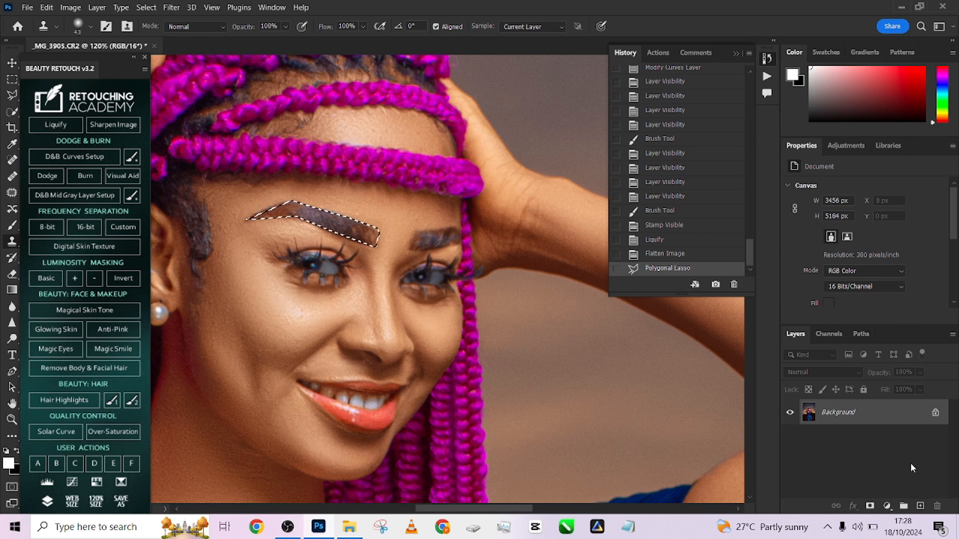
{"action": "left_click_drag", "start_coordinate": [869, 412], "coordinate": [920, 505]}
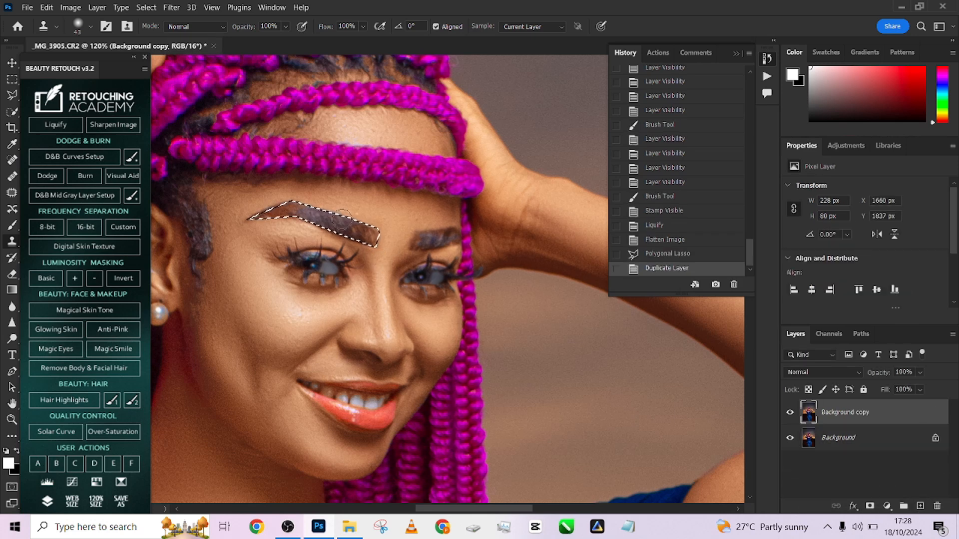
{"action": "left_click", "coordinate": [314, 213], "text": "alt"}
{"action": "mouse_move", "coordinate": [290, 207]}
{"action": "left_mouse_down"}
{"action": "mouse_move", "coordinate": [319, 217]}
{"action": "mouse_move", "coordinate": [262, 215]}
{"action": "mouse_move", "coordinate": [320, 217]}
{"action": "mouse_move", "coordinate": [254, 218]}
{"action": "left_mouse_up"}
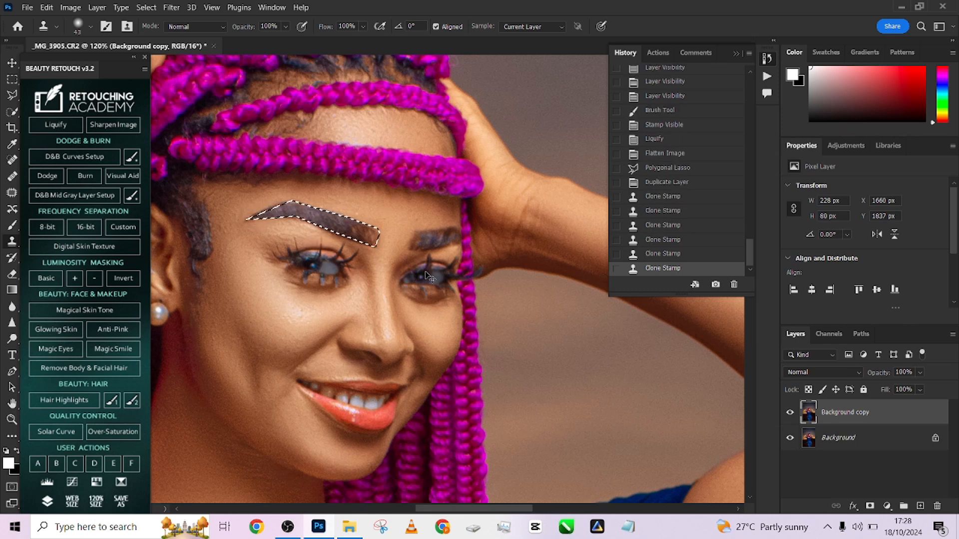
{"action": "key", "text": "ctrl+d"}
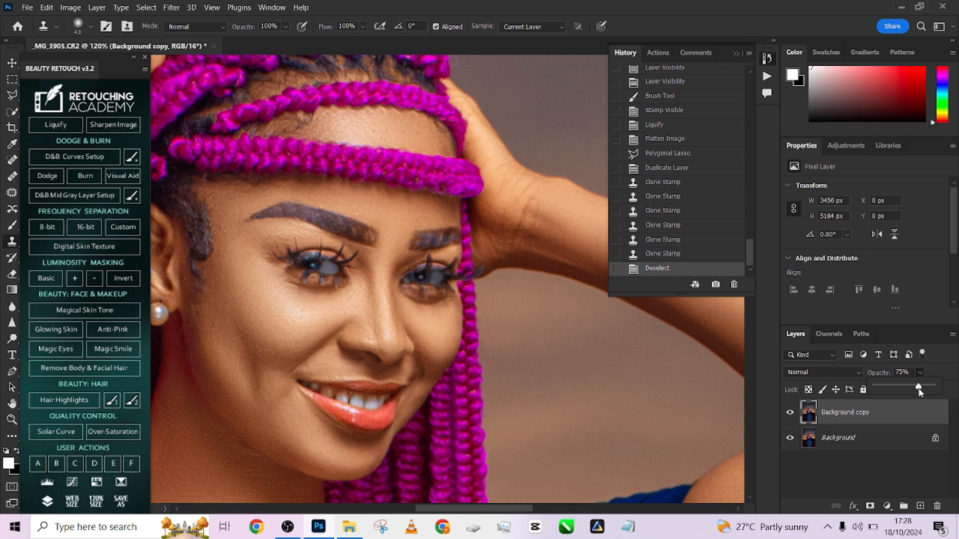
- Reduce the eyebrow retouch layer's opacity to 75% and flatten the image
{"action": "left_click_drag", "start_coordinate": [920, 391], "coordinate": [919, 390]}
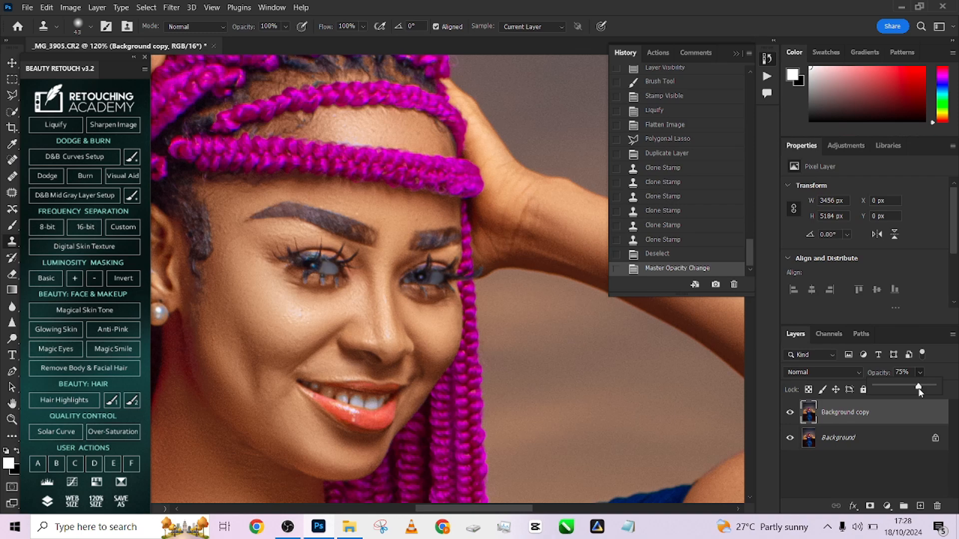
{"action": "scroll", "coordinate": [522, 261], "scroll_direction": "down", "scroll_amount": 5}
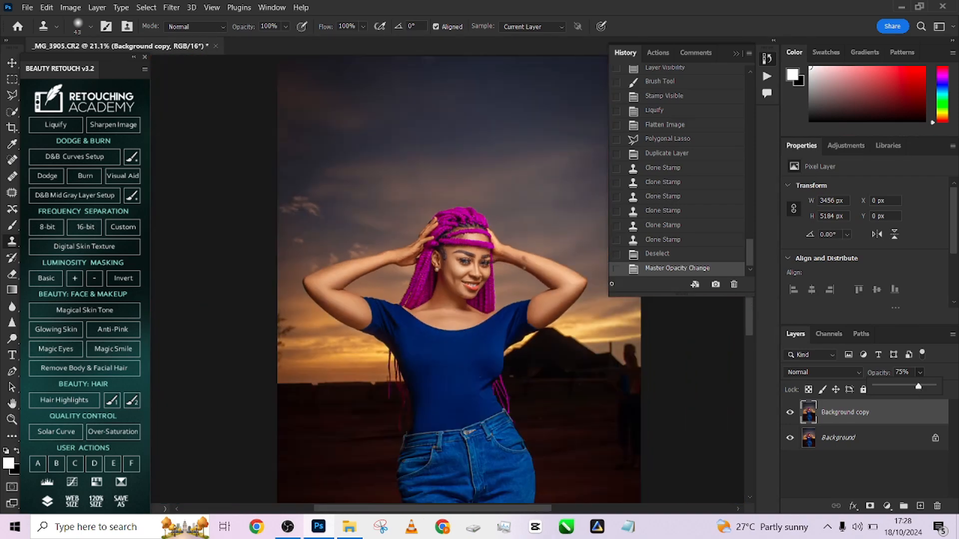
{"action": "right_click", "coordinate": [883, 424]}
{"action": "left_click", "coordinate": [864, 408]}
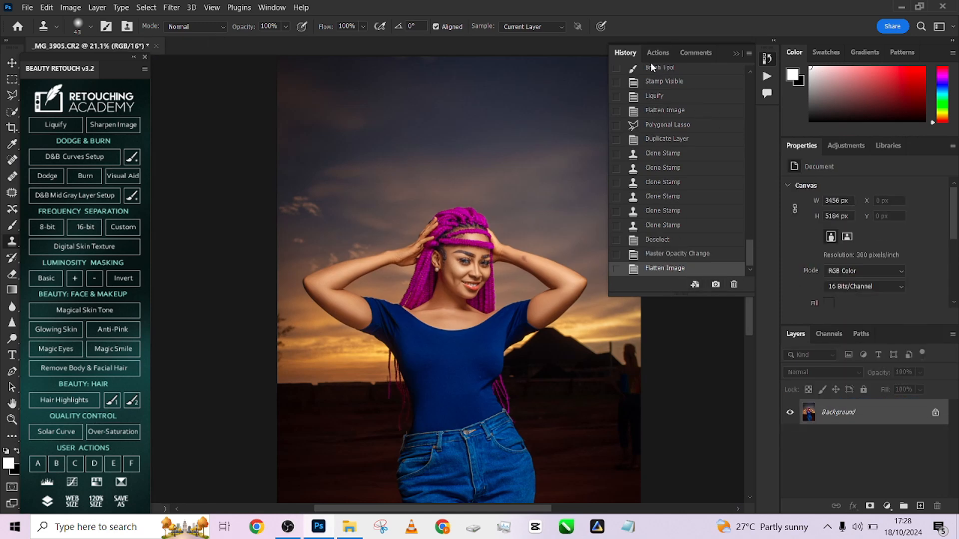
- Save the flattened image as a new History snapshot and make that snapshot the current state
{"action": "left_click_drag", "start_coordinate": [746, 262], "coordinate": [734, 285]}
{"action": "left_click", "coordinate": [699, 100]}
{"action": "left_click", "coordinate": [680, 103]}
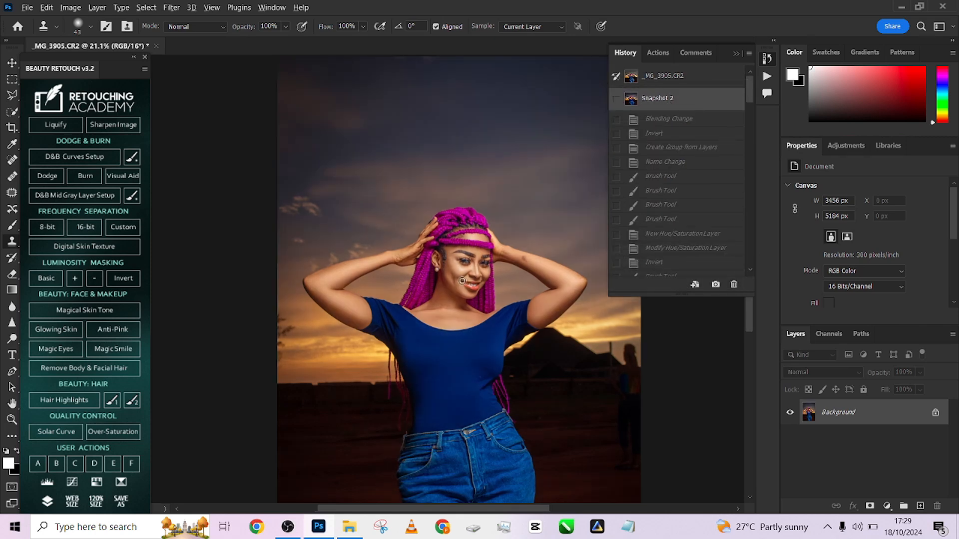
{"action": "scroll", "coordinate": [464, 280], "scroll_direction": "up", "scroll_amount": 7}
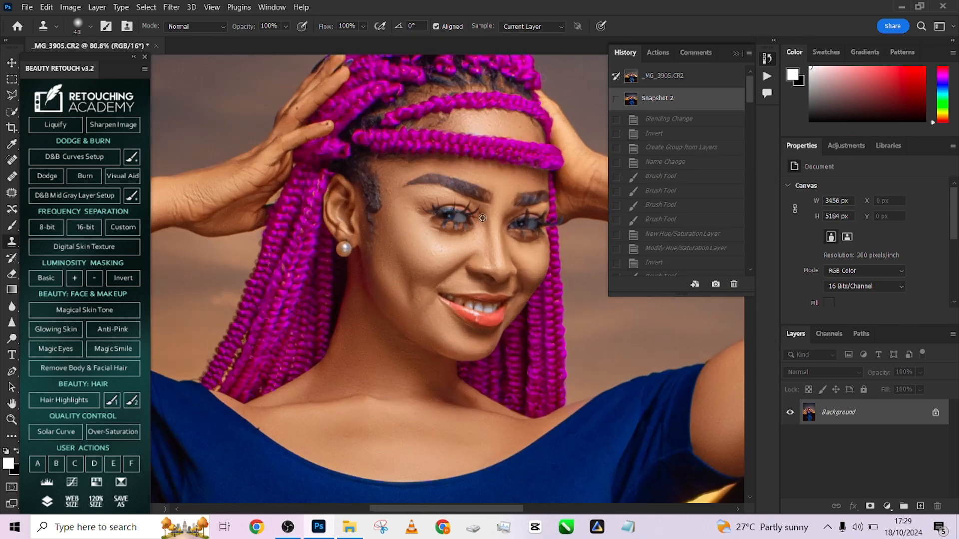
{"action": "scroll", "coordinate": [485, 224], "scroll_direction": "down", "scroll_amount": 6}
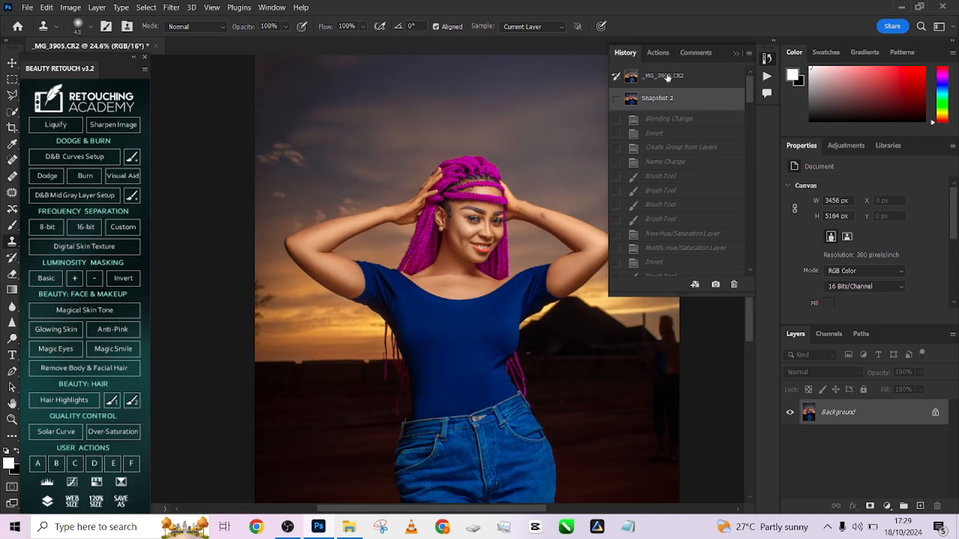
{"action": "scroll", "coordinate": [505, 268], "scroll_direction": "down", "scroll_amount": 2}
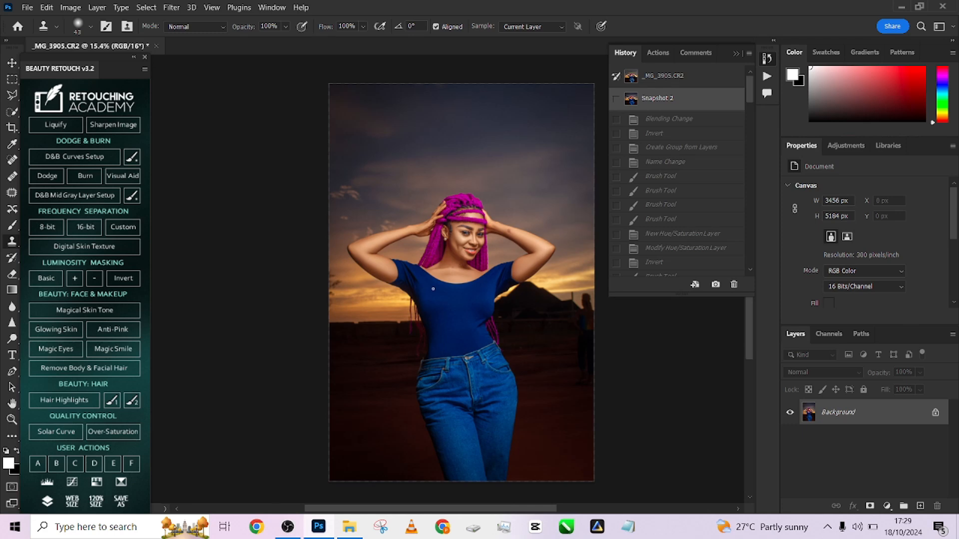
- Run the Done4U Retouch action from the Done4U set with a Gaussian Blur radius of 2 pixels
{"action": "left_click", "coordinate": [658, 52]}
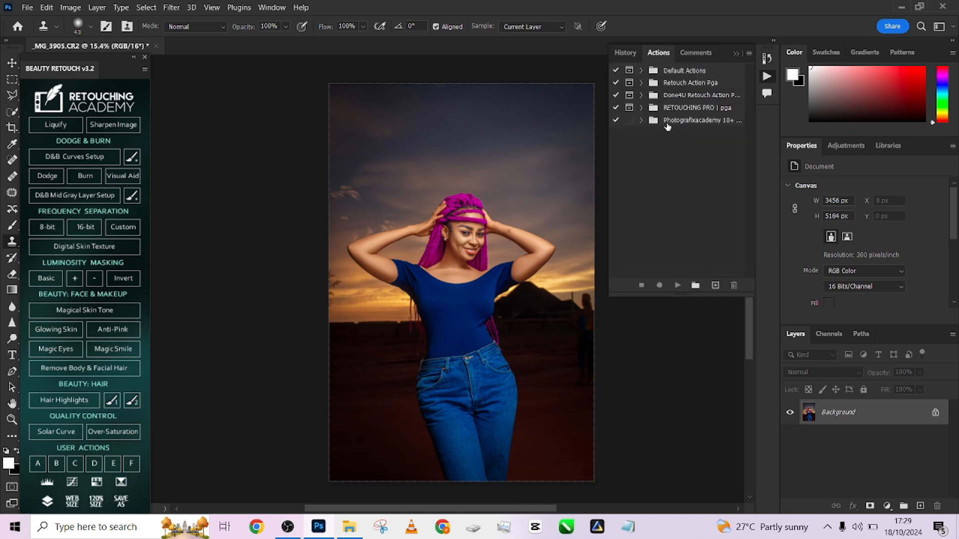
{"action": "left_click", "coordinate": [642, 95]}
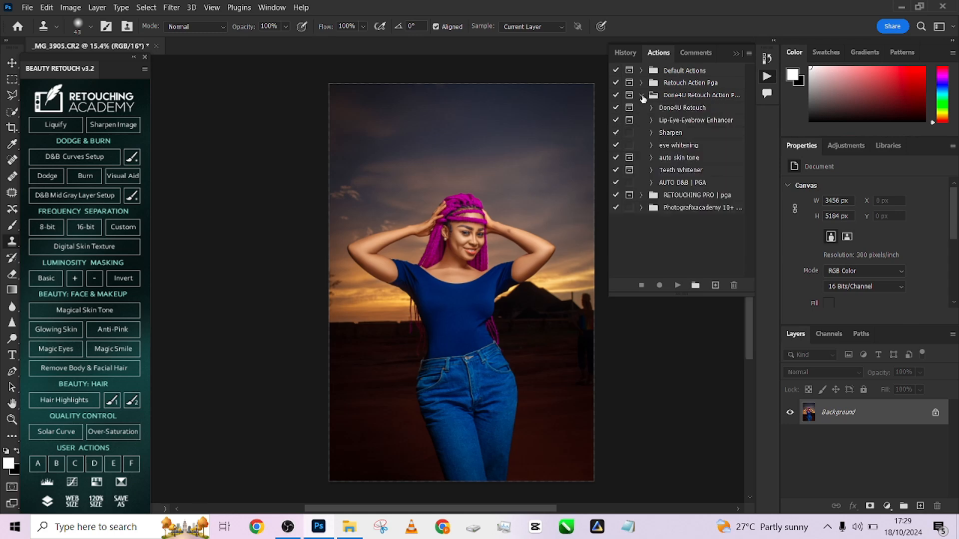
{"action": "left_click", "coordinate": [679, 108]}
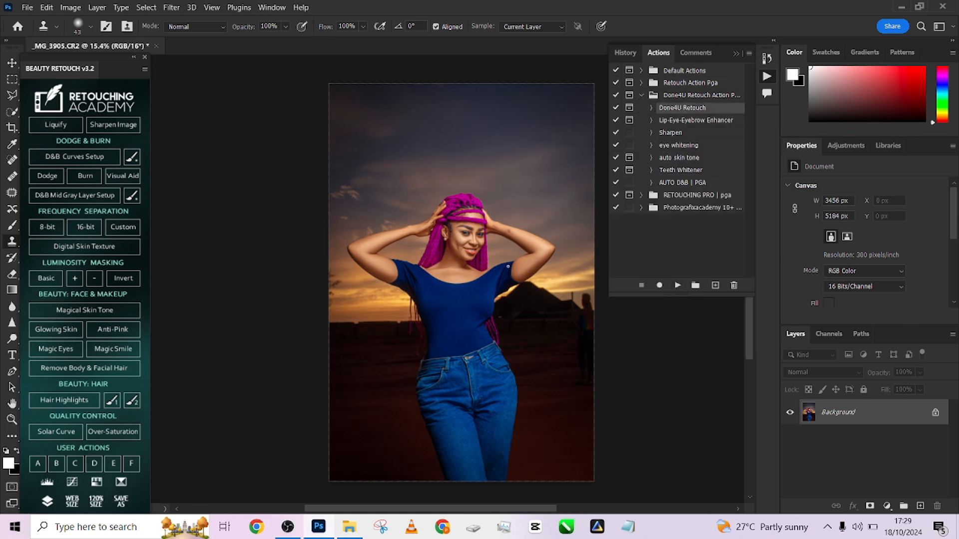
{"action": "scroll", "coordinate": [439, 228], "scroll_direction": "up", "scroll_amount": 2}
{"action": "scroll", "coordinate": [439, 228], "scroll_direction": "up", "scroll_amount": 3}
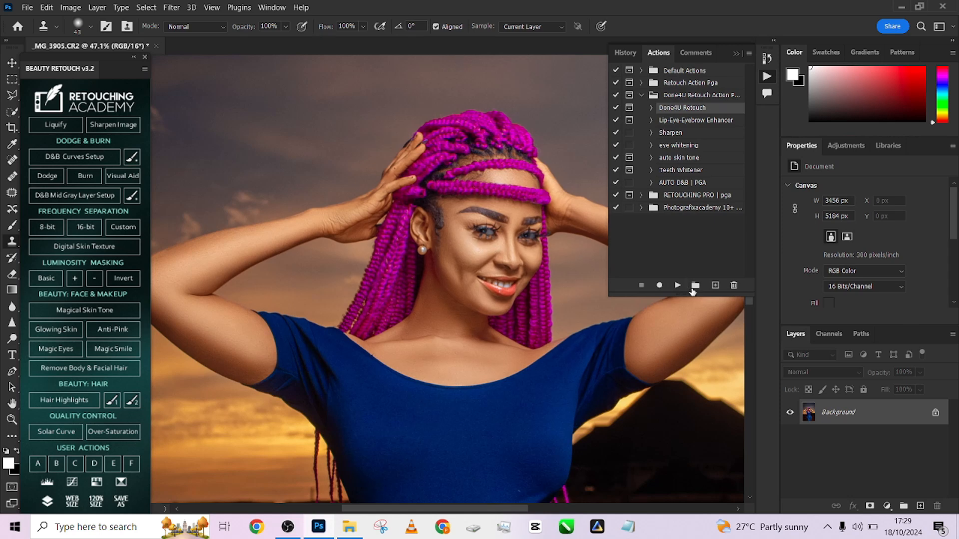
{"action": "left_click", "coordinate": [679, 285]}
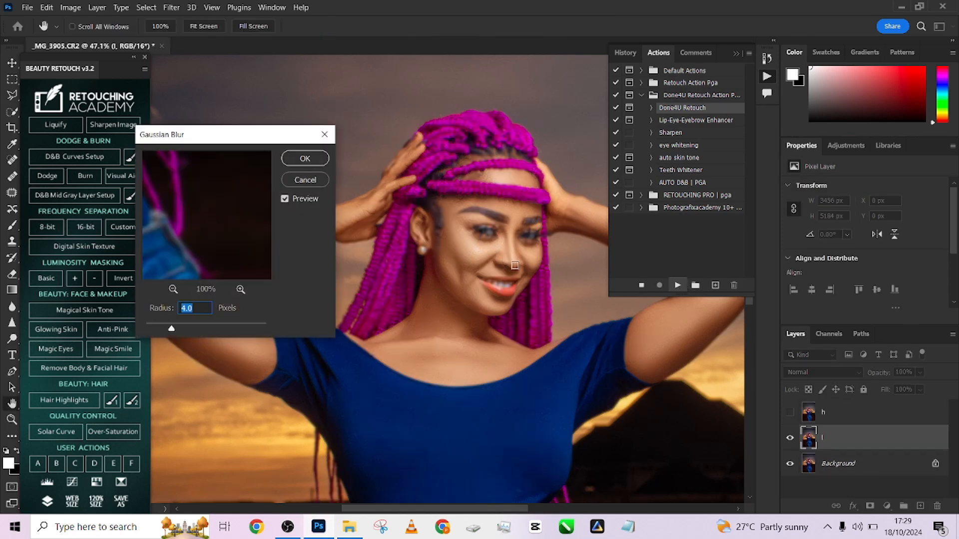
{"action": "type", "text": "2"}
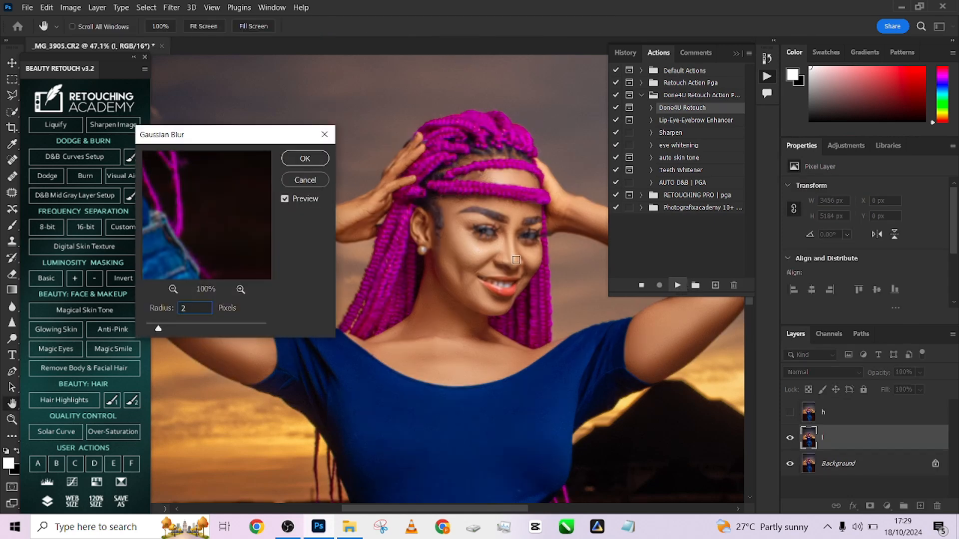
{"action": "left_click", "coordinate": [296, 160]}
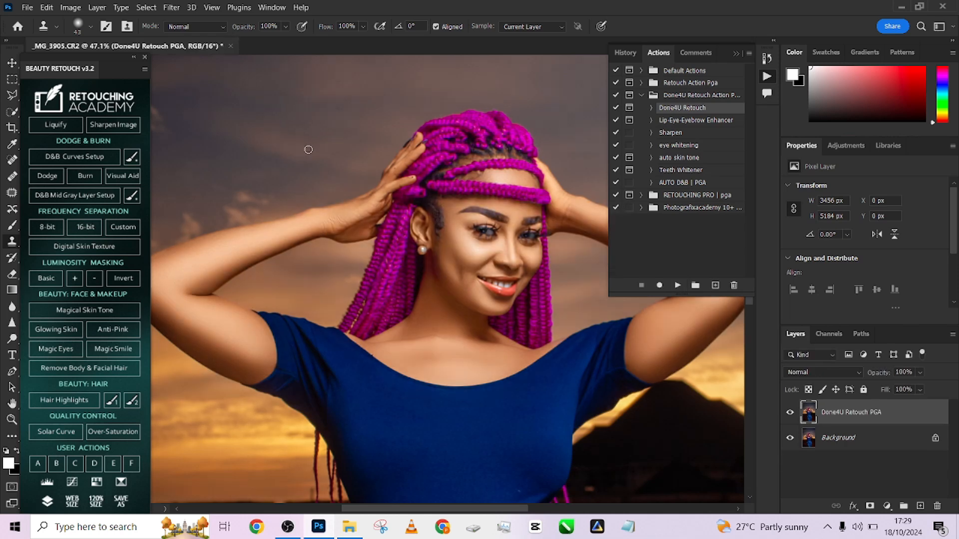
- Save the image with the Done4U Retouch layer as a new History snapshot
{"action": "scroll", "coordinate": [412, 277], "scroll_direction": "down", "scroll_amount": 3}
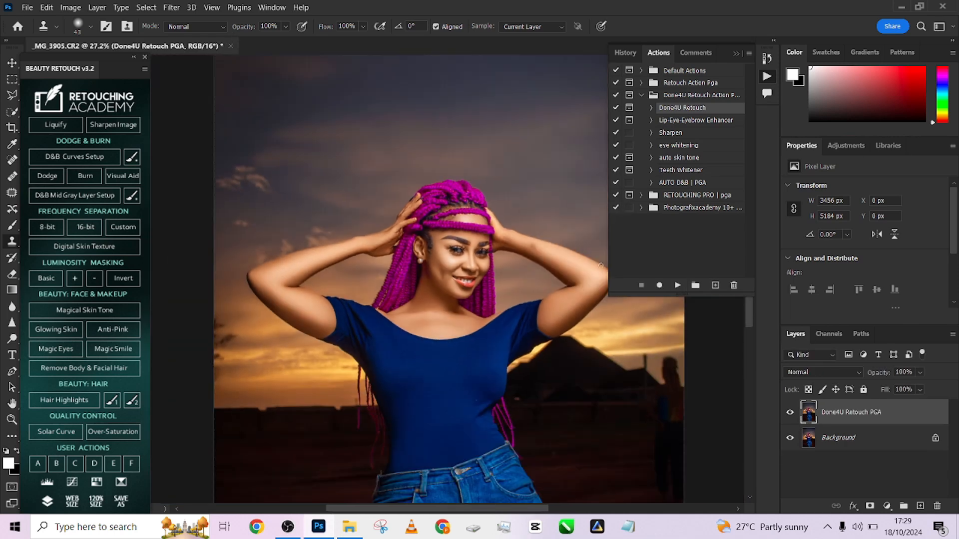
{"action": "left_click", "coordinate": [626, 53]}
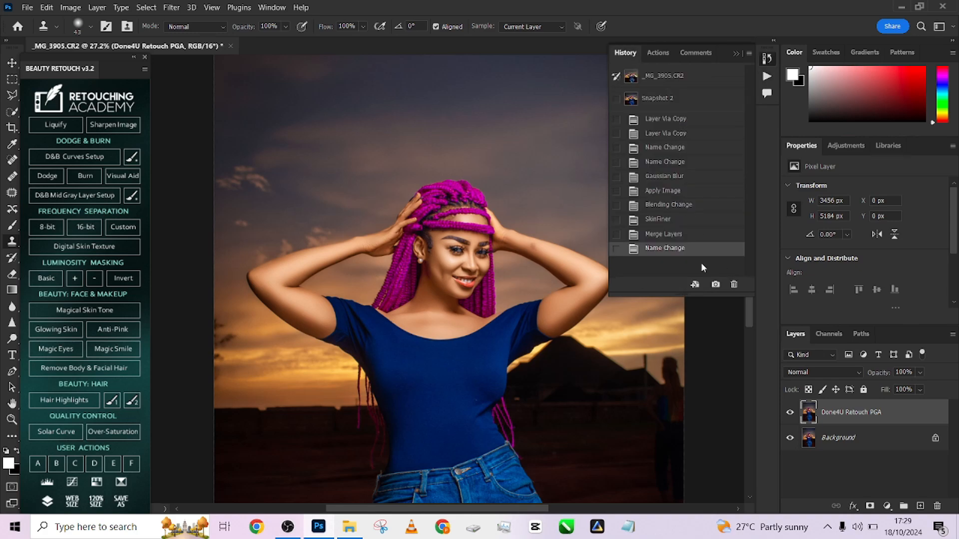
{"action": "scroll", "coordinate": [704, 270], "scroll_direction": "up", "scroll_amount": 1}
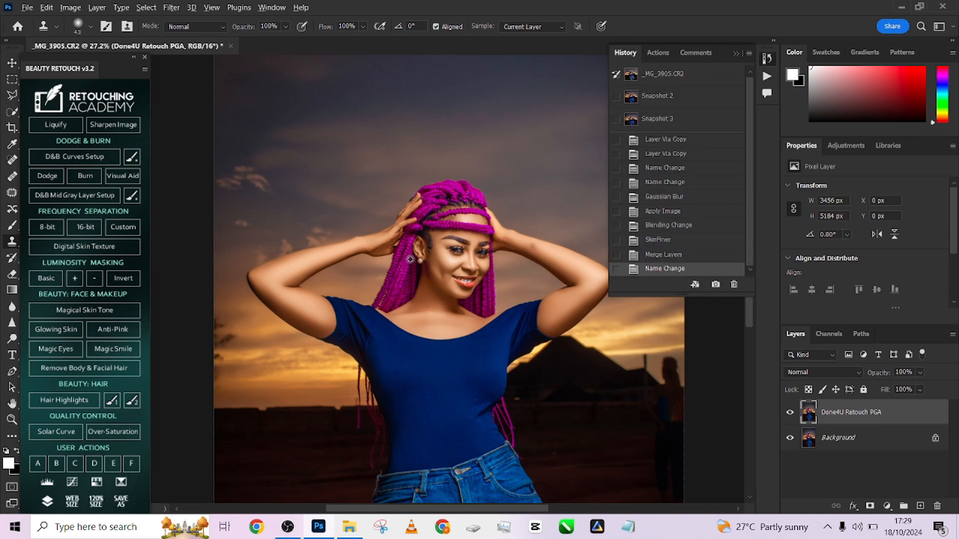
- Compare the face's skin before and after smoothing by switching from Snapshot 2 to Snapshot 3, and check the full figure
{"action": "scroll", "coordinate": [434, 275], "scroll_direction": "up", "scroll_amount": 5}
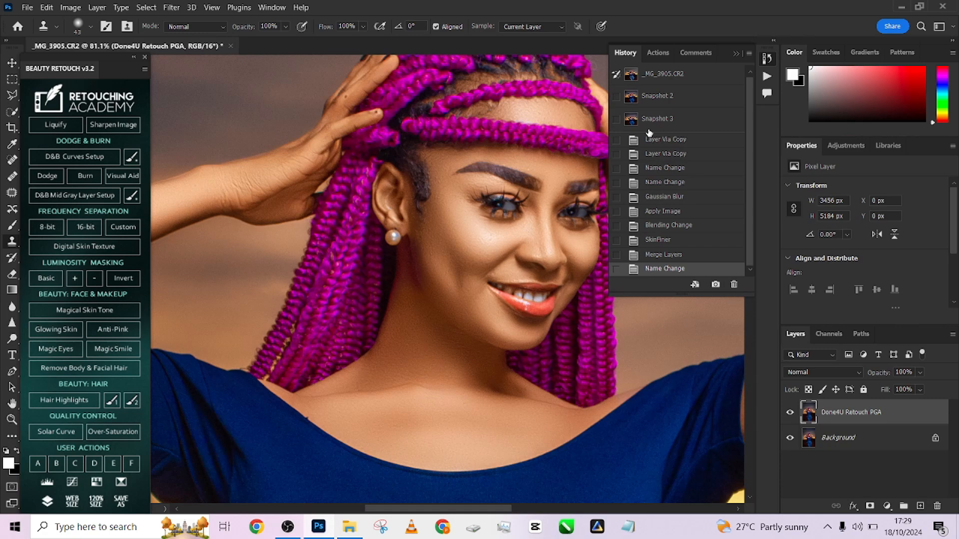
{"action": "left_click", "coordinate": [683, 96]}
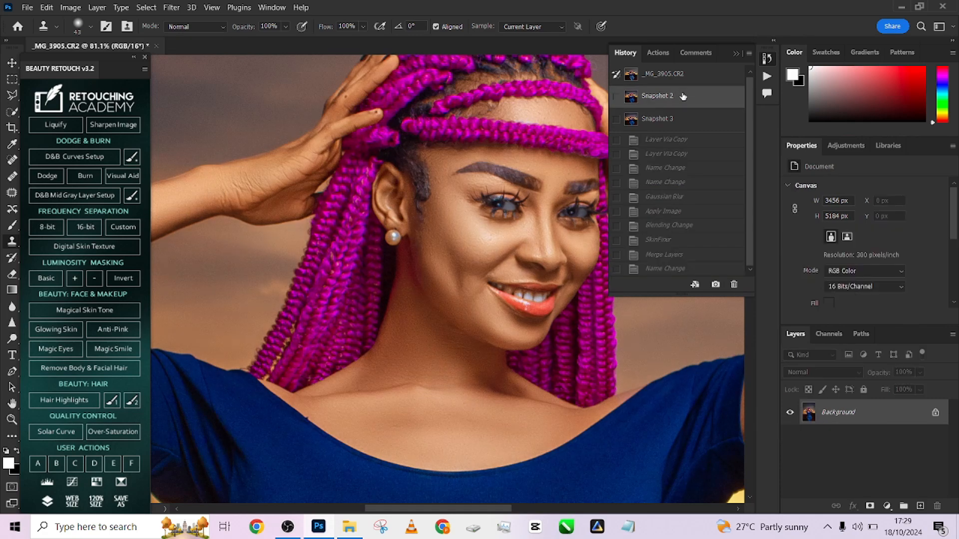
{"action": "left_click", "coordinate": [690, 124]}
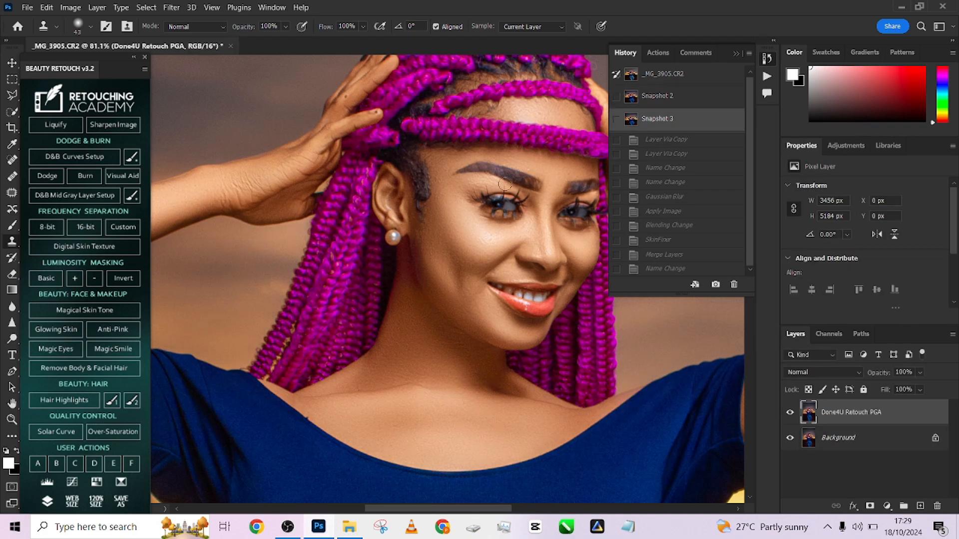
{"action": "scroll", "coordinate": [482, 210], "scroll_direction": "down", "scroll_amount": 6}
{"action": "left_click_drag", "start_coordinate": [473, 198], "coordinate": [444, 192]}
{"action": "scroll", "coordinate": [443, 191], "scroll_direction": "down", "scroll_amount": 3}
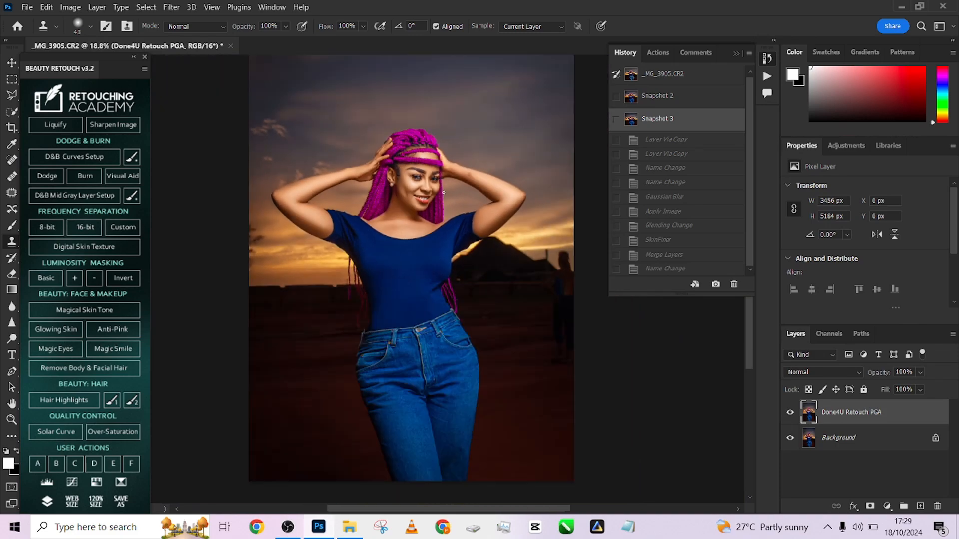
- Alternate twice more between Snapshot 2 and Snapshot 3 to examine the smoothing on the face, neck and arms, ending on Snapshot 3
{"action": "scroll", "coordinate": [439, 191], "scroll_direction": "up", "scroll_amount": 4}
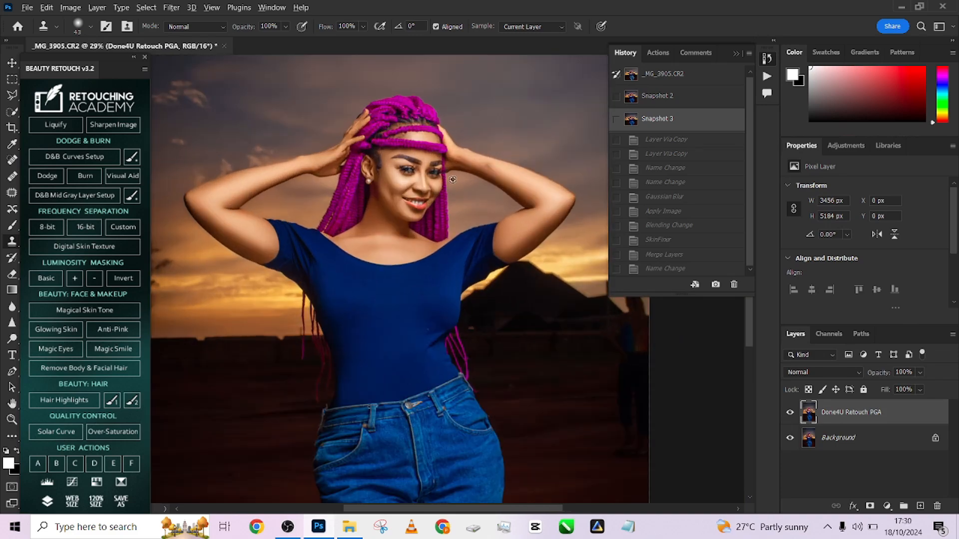
{"action": "scroll", "coordinate": [452, 179], "scroll_direction": "up", "scroll_amount": 3}
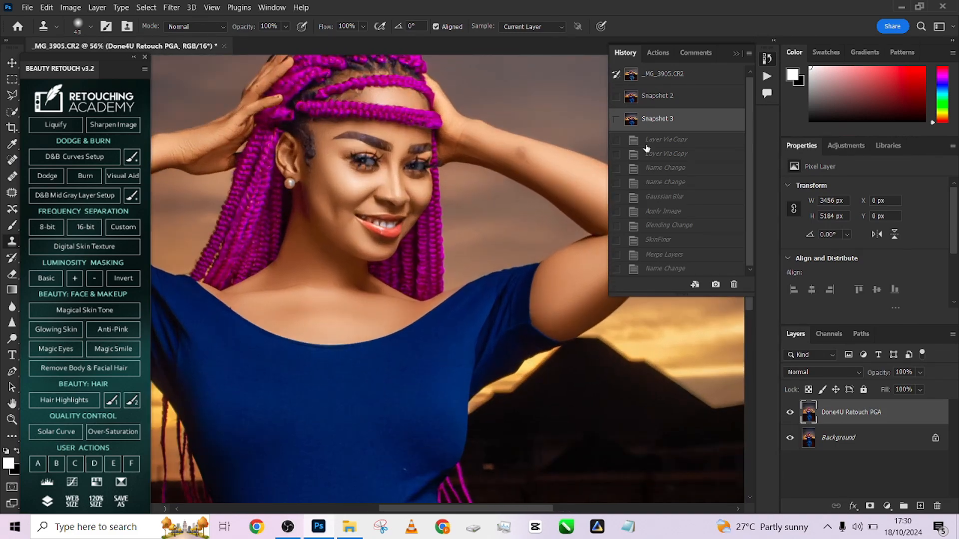
{"action": "left_click", "coordinate": [684, 102]}
{"action": "left_click", "coordinate": [682, 120]}
{"action": "scroll", "coordinate": [472, 216], "scroll_direction": "down", "scroll_amount": 3}
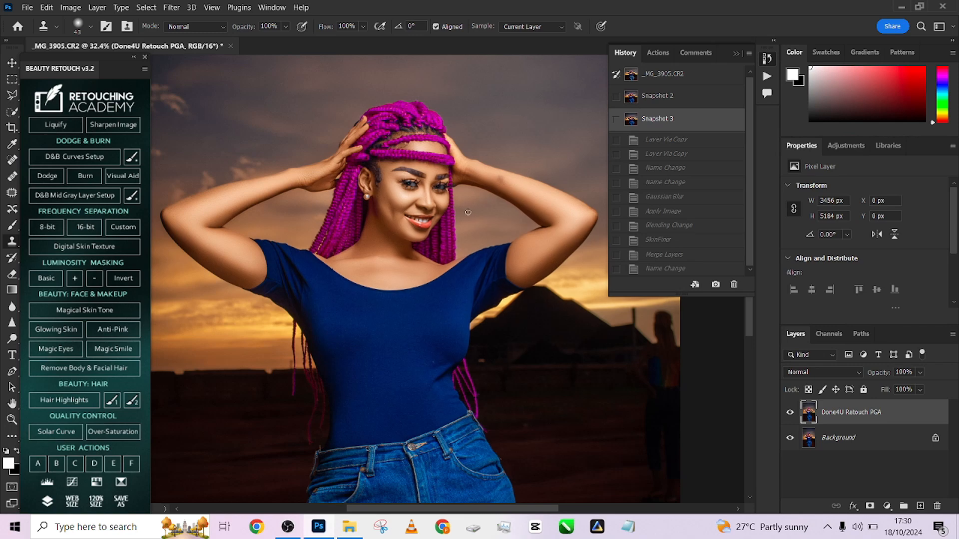
{"action": "scroll", "coordinate": [472, 215], "scroll_direction": "up", "scroll_amount": 4}
{"action": "left_click", "coordinate": [659, 98]}
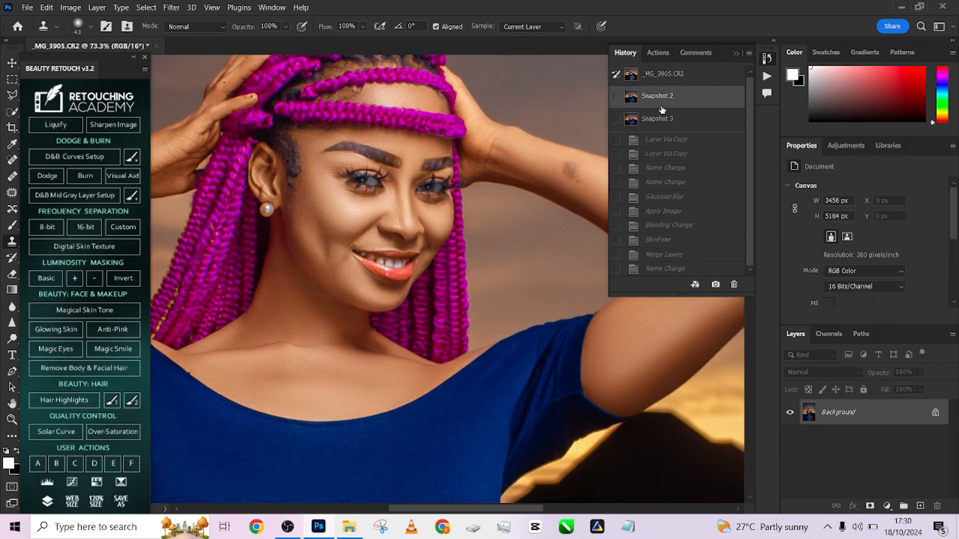
{"action": "left_click", "coordinate": [665, 119]}
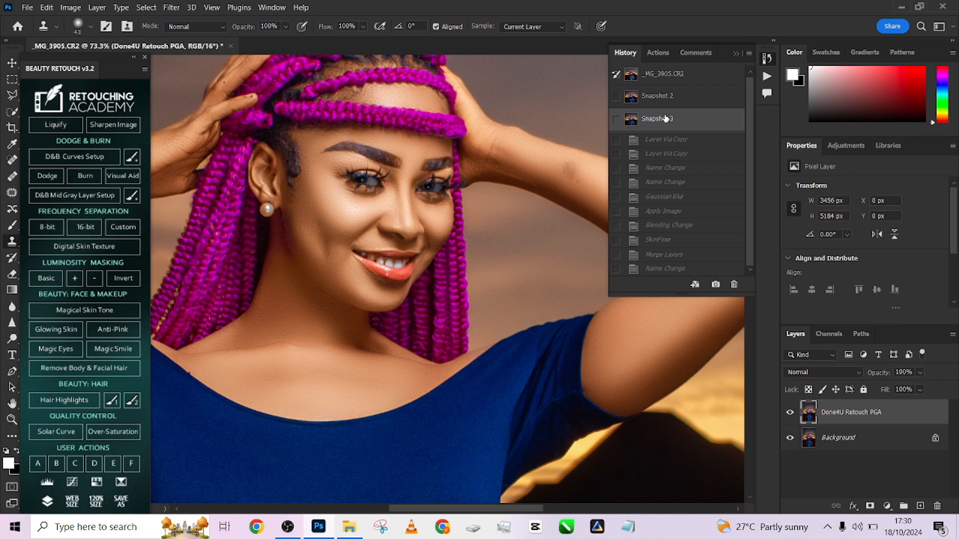
- Compare the whole portrait between the original _MG_3905.CR2 snapshot and Snapshot 3, leaving Snapshot 3 active
{"action": "scroll", "coordinate": [541, 182], "scroll_direction": "down", "scroll_amount": 10}
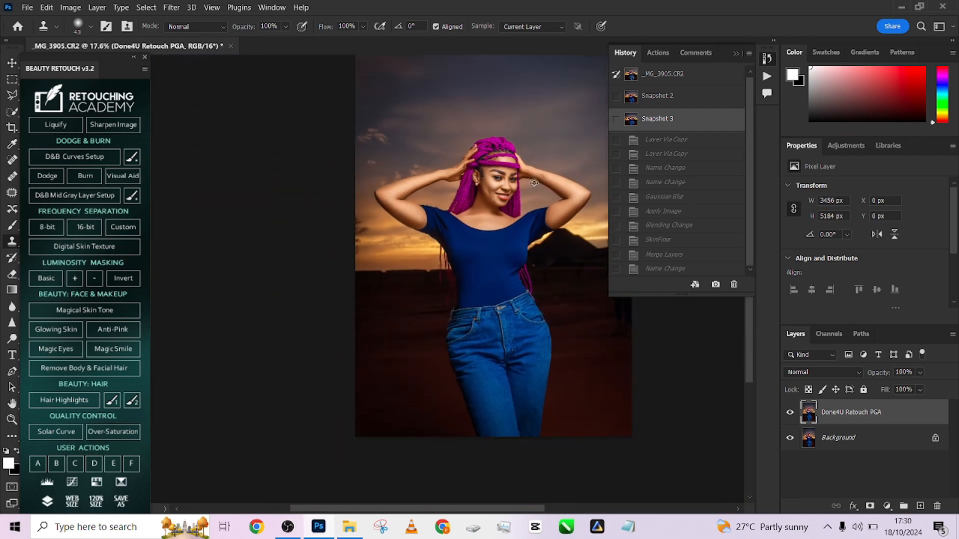
{"action": "left_click_drag", "start_coordinate": [505, 238], "coordinate": [458, 269]}
{"action": "left_click", "coordinate": [655, 74]}
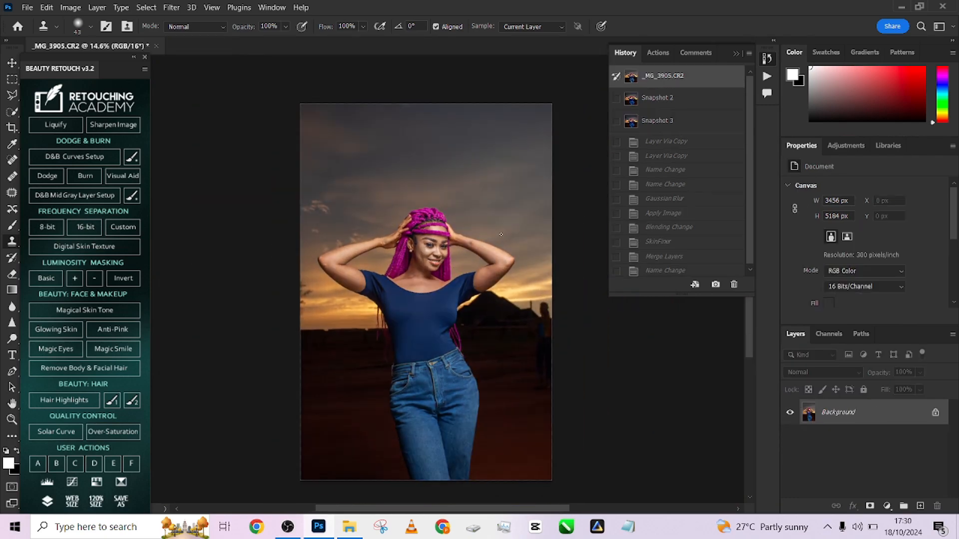
{"action": "left_click", "coordinate": [653, 128]}
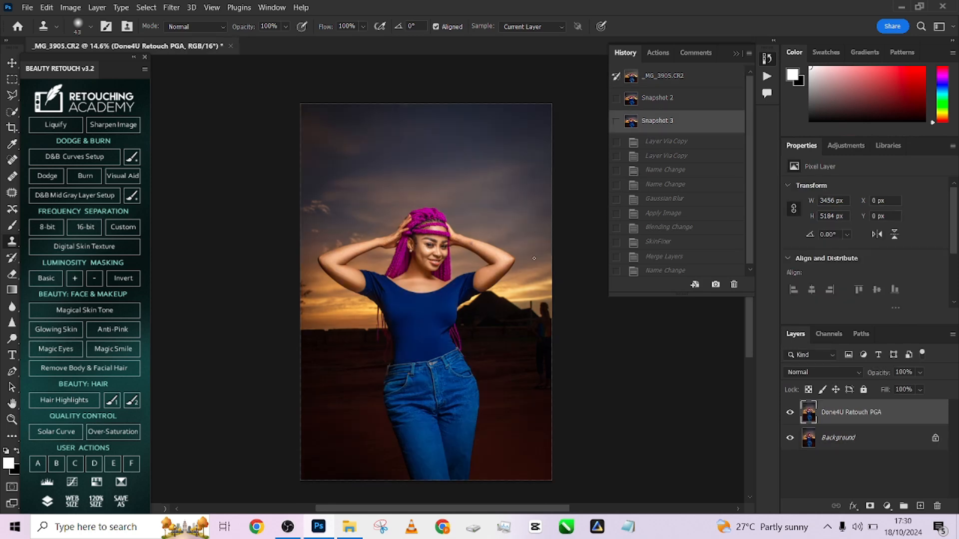